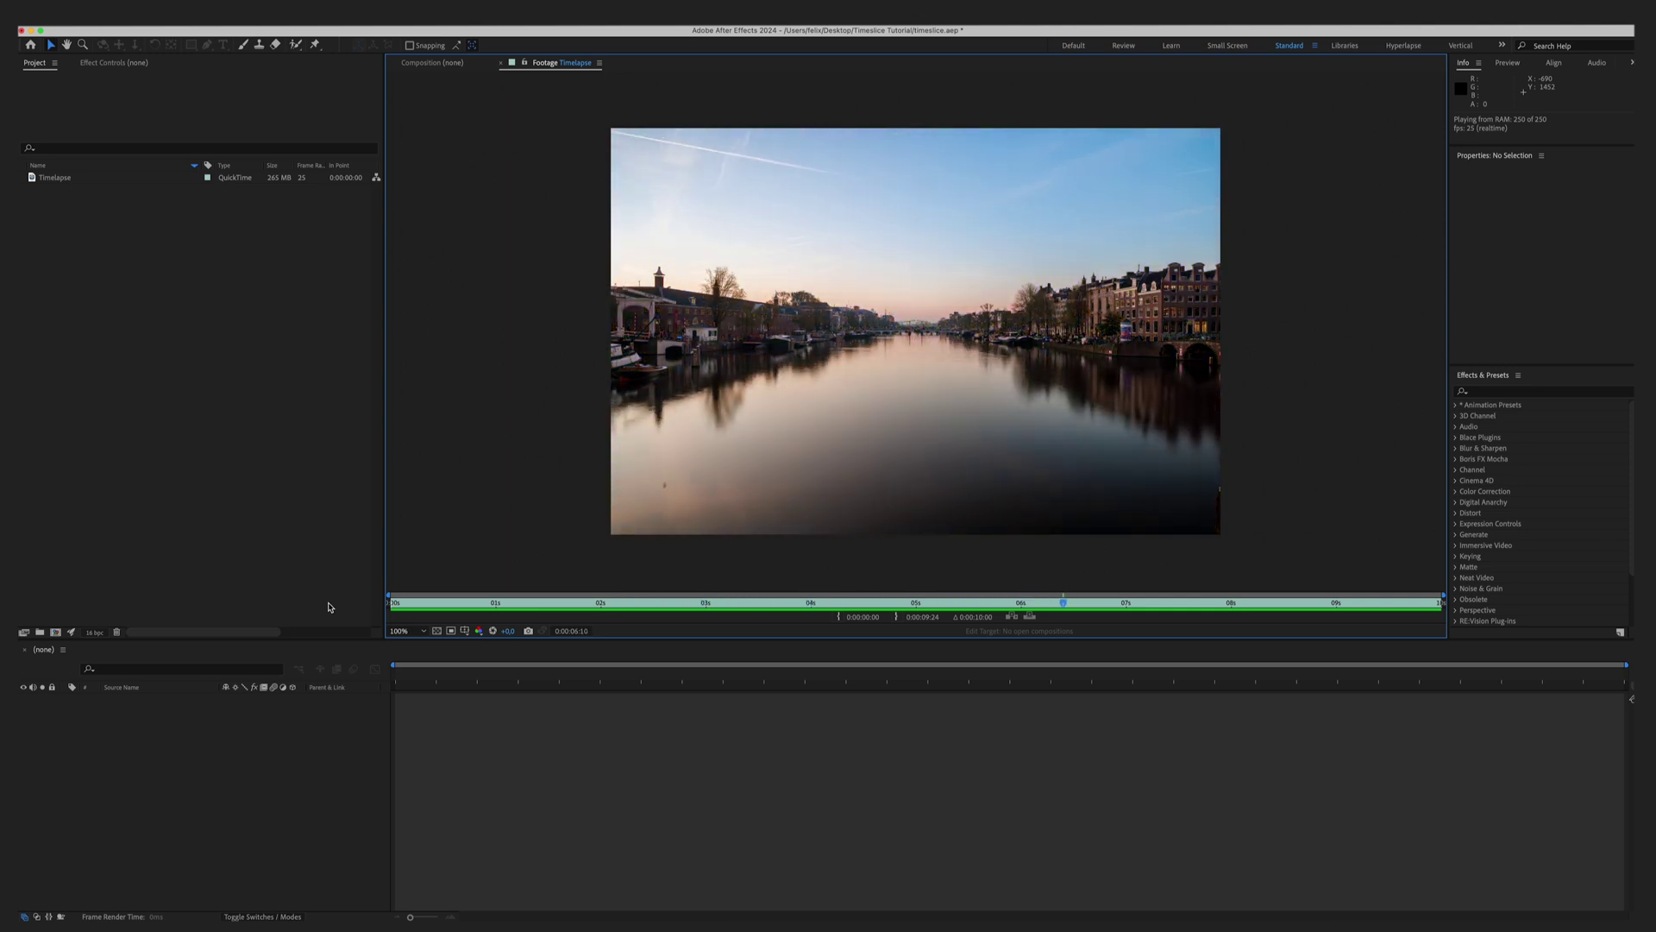
# Step: Build a composition from the Timelapse footage and duplicate its layer
pyautogui.press('space')
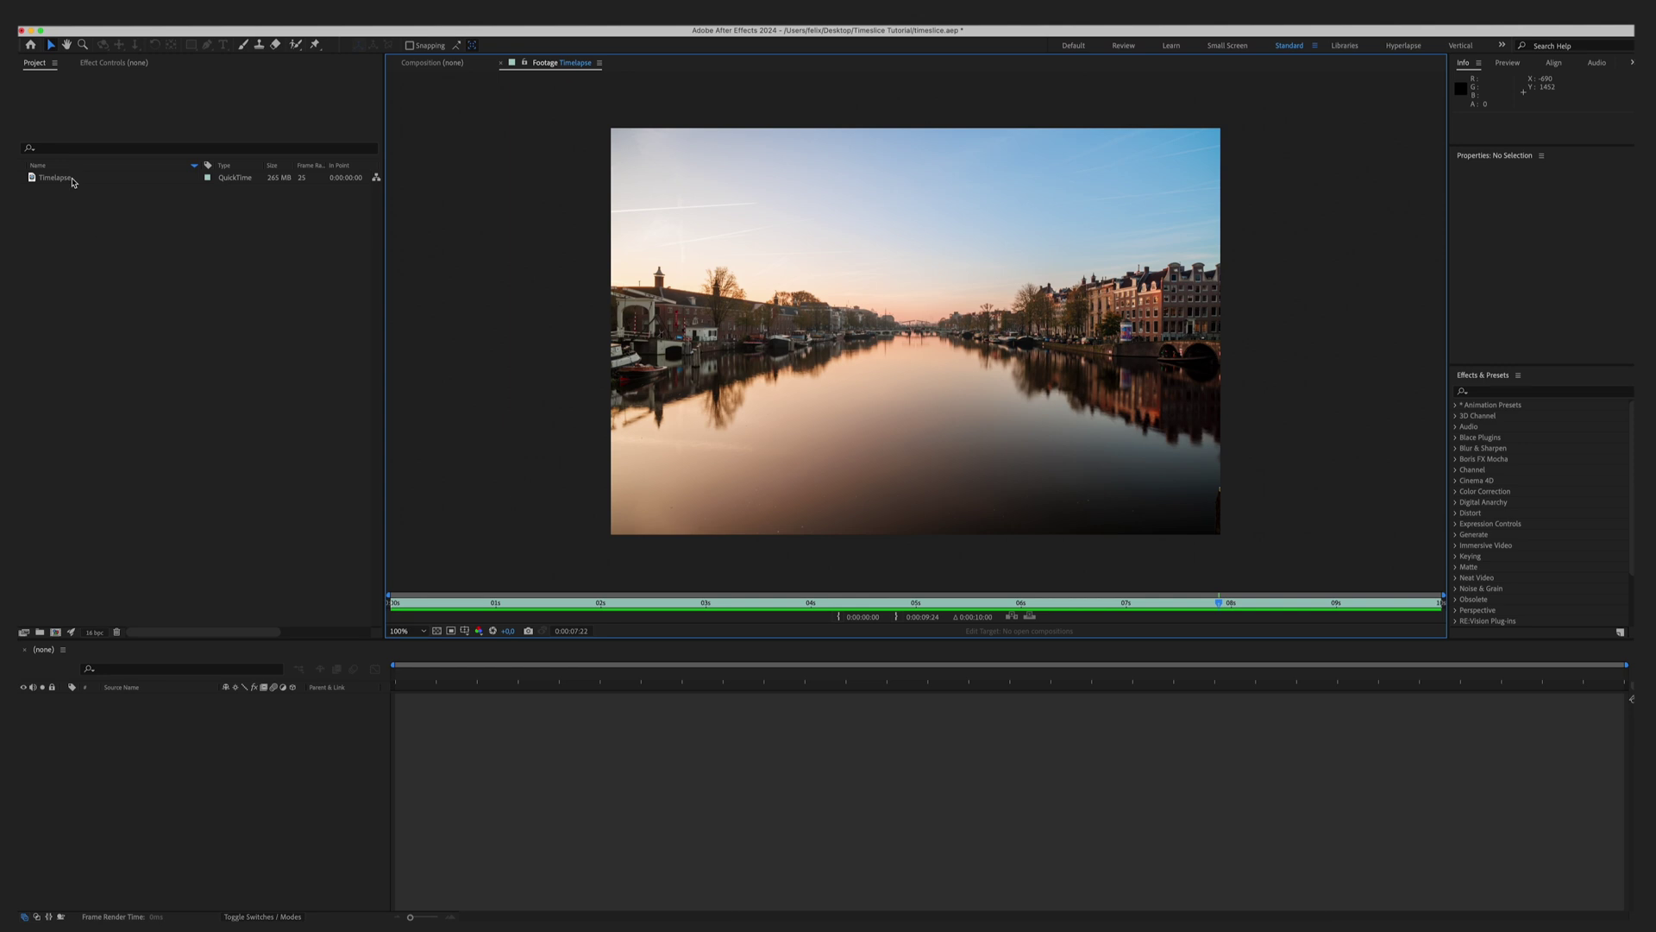
pyautogui.moveTo(74, 179); pyautogui.dragTo(61, 637)
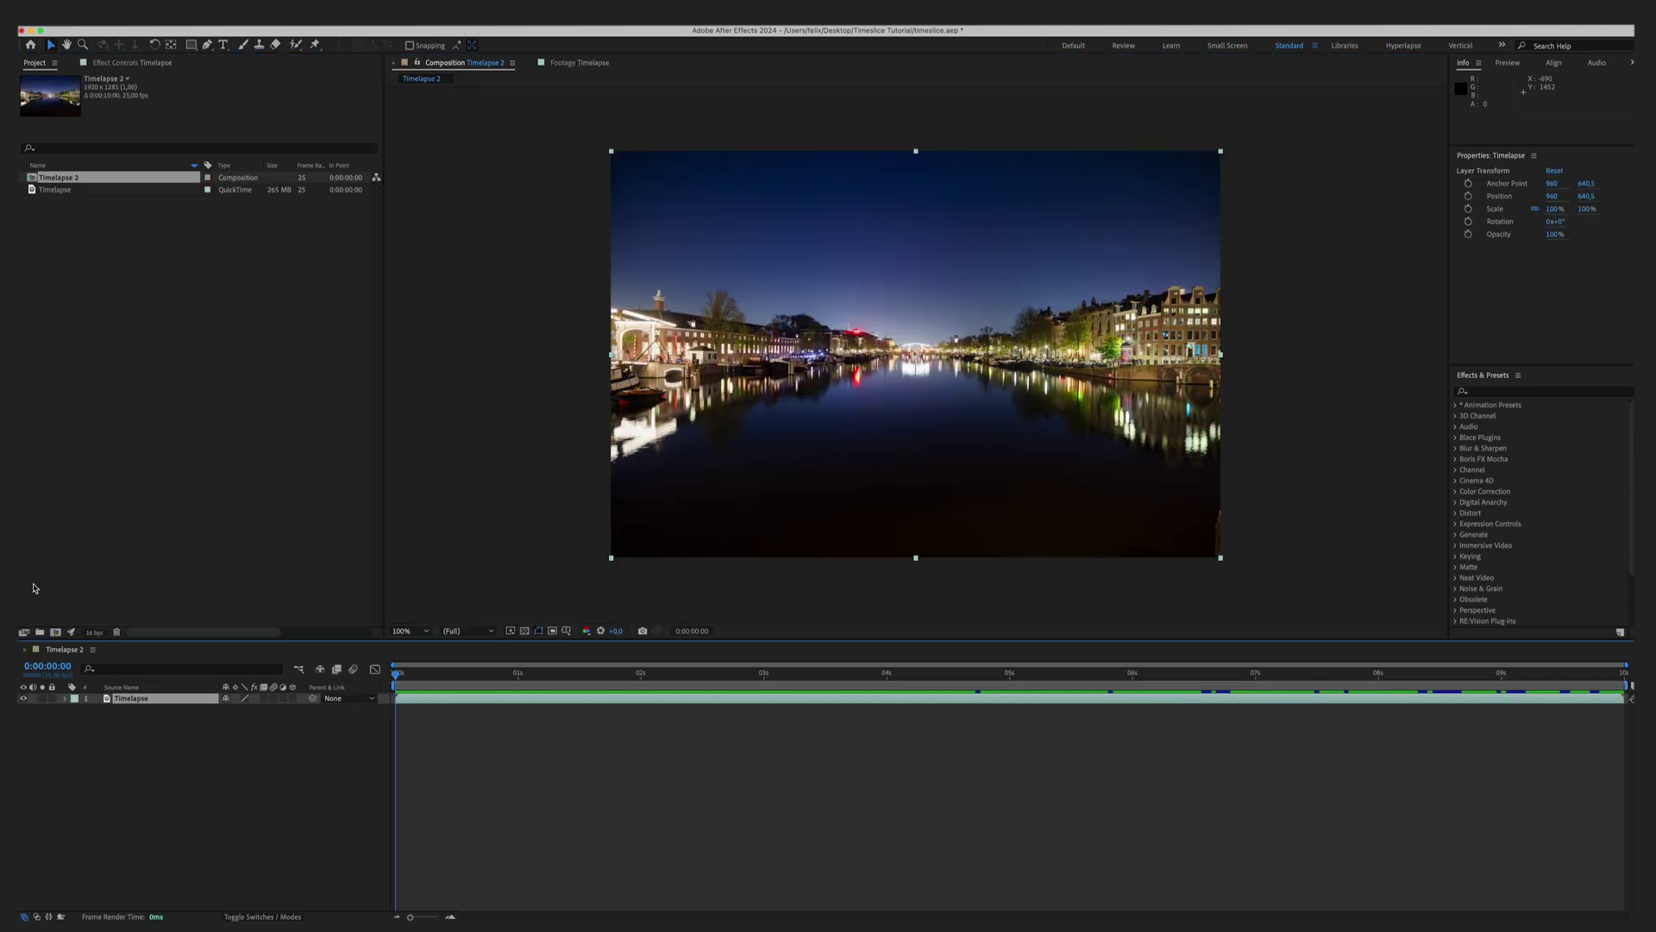
pyautogui.click(142, 702)
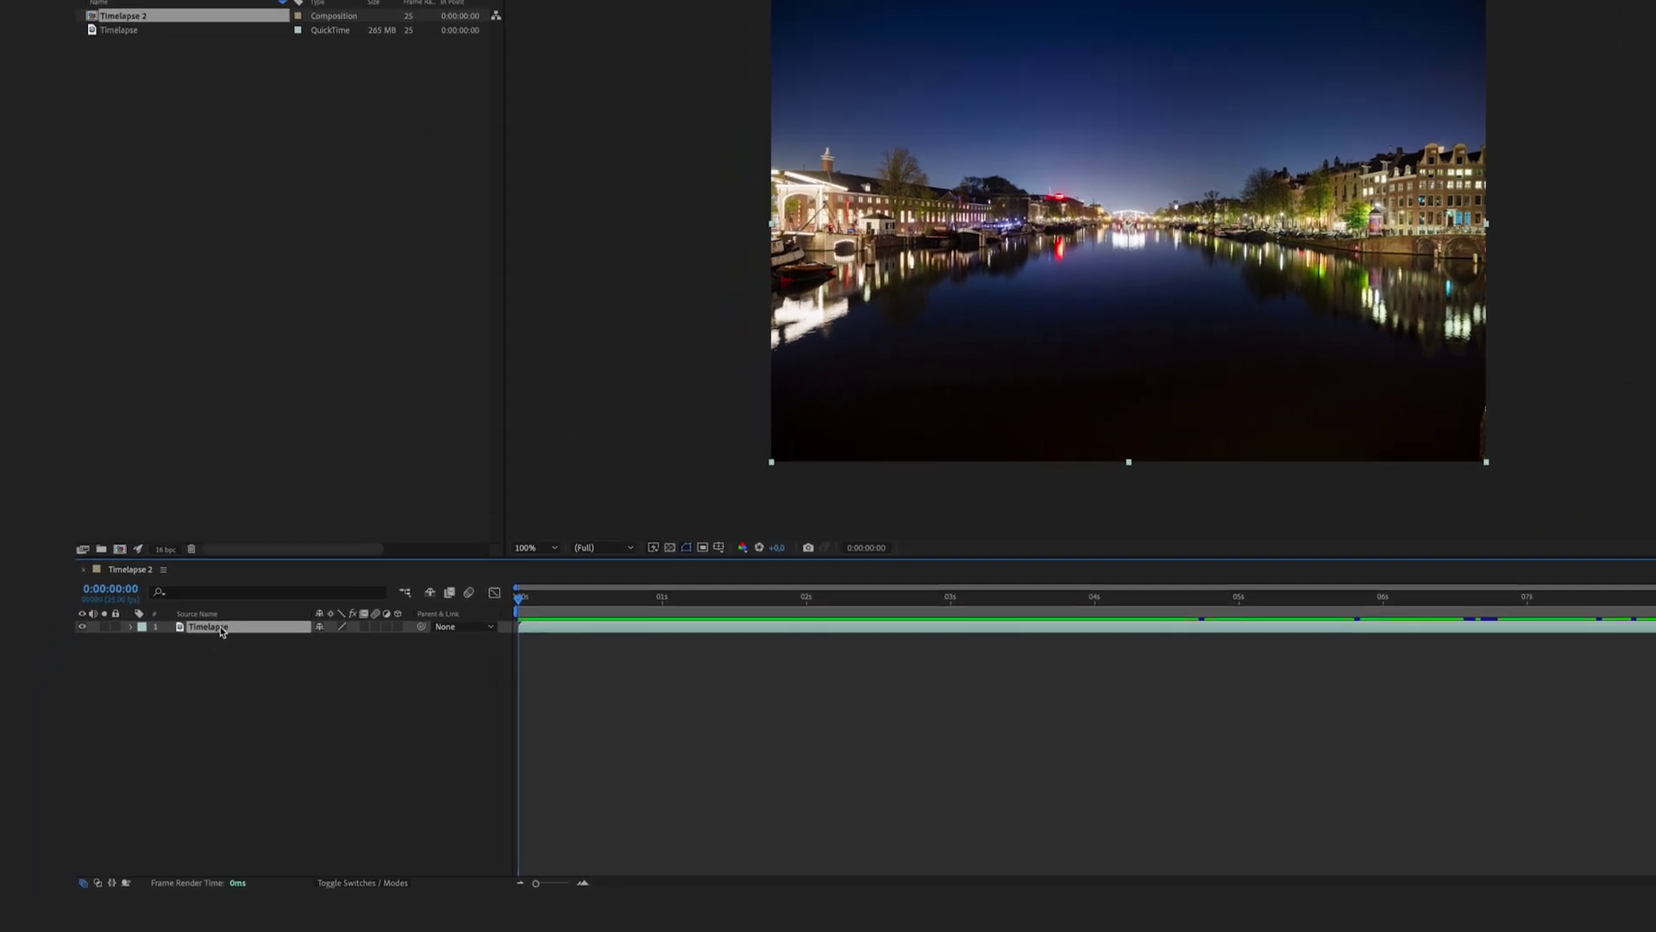
pyautogui.press('super+d')
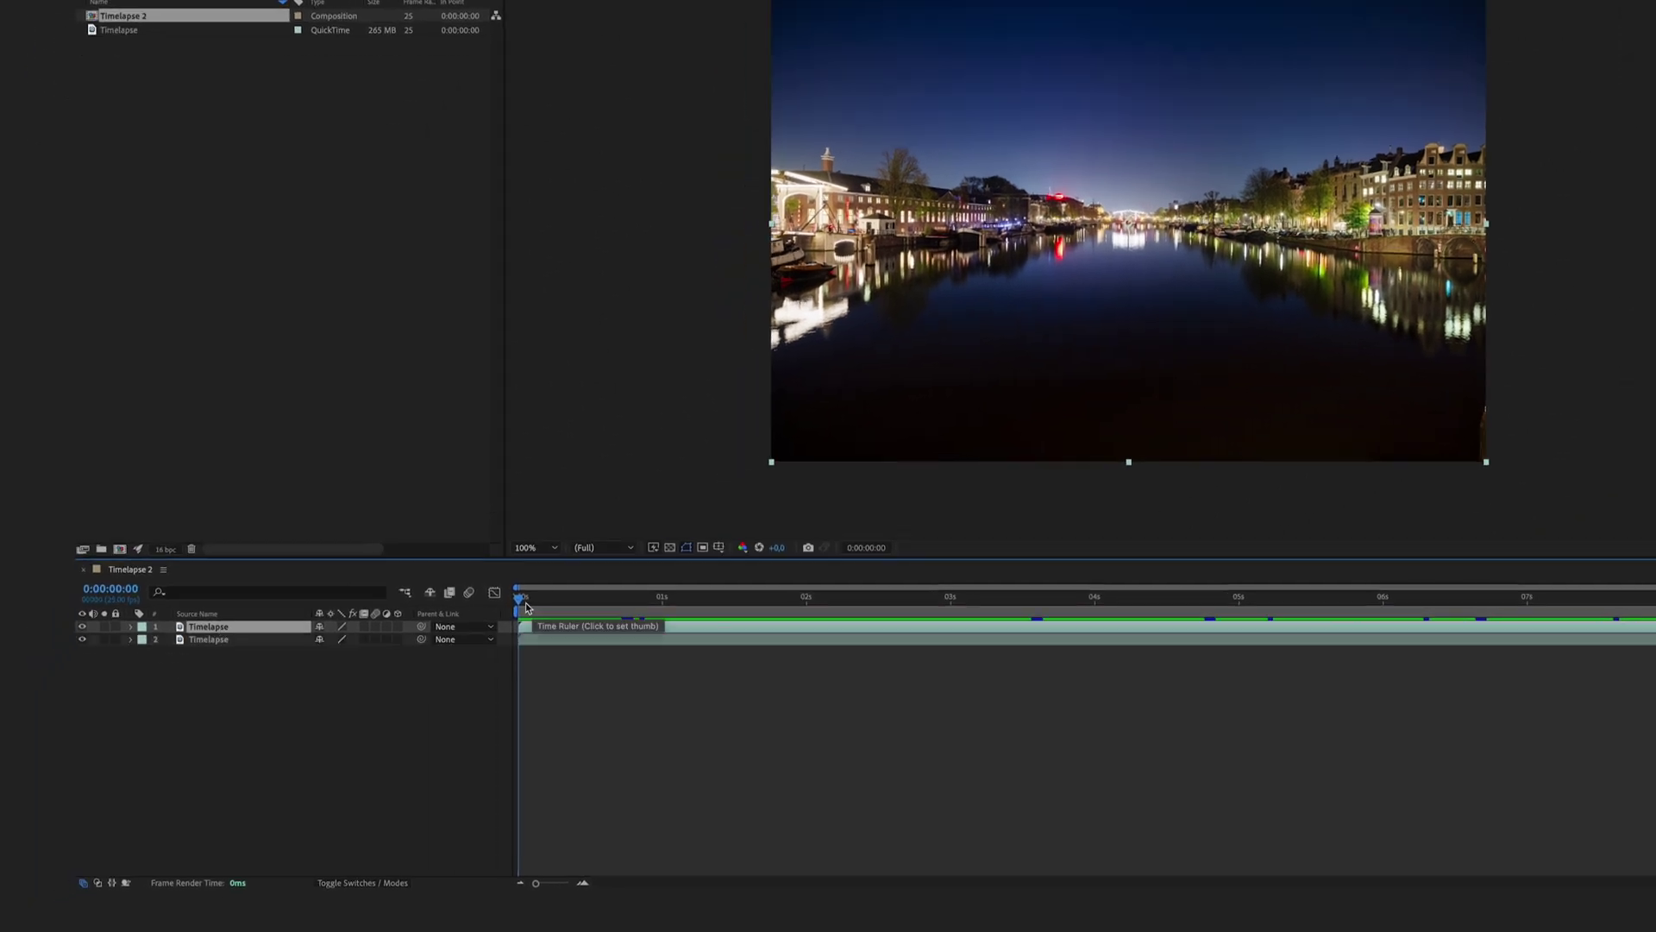
# Step: Make the top Timelapse copy start at 0:00:00:20
pyautogui.moveTo(522, 606)
pyautogui.mouseDown()
pyautogui.moveTo(640, 612)
pyautogui.moveTo(520, 606)
pyautogui.mouseUp()
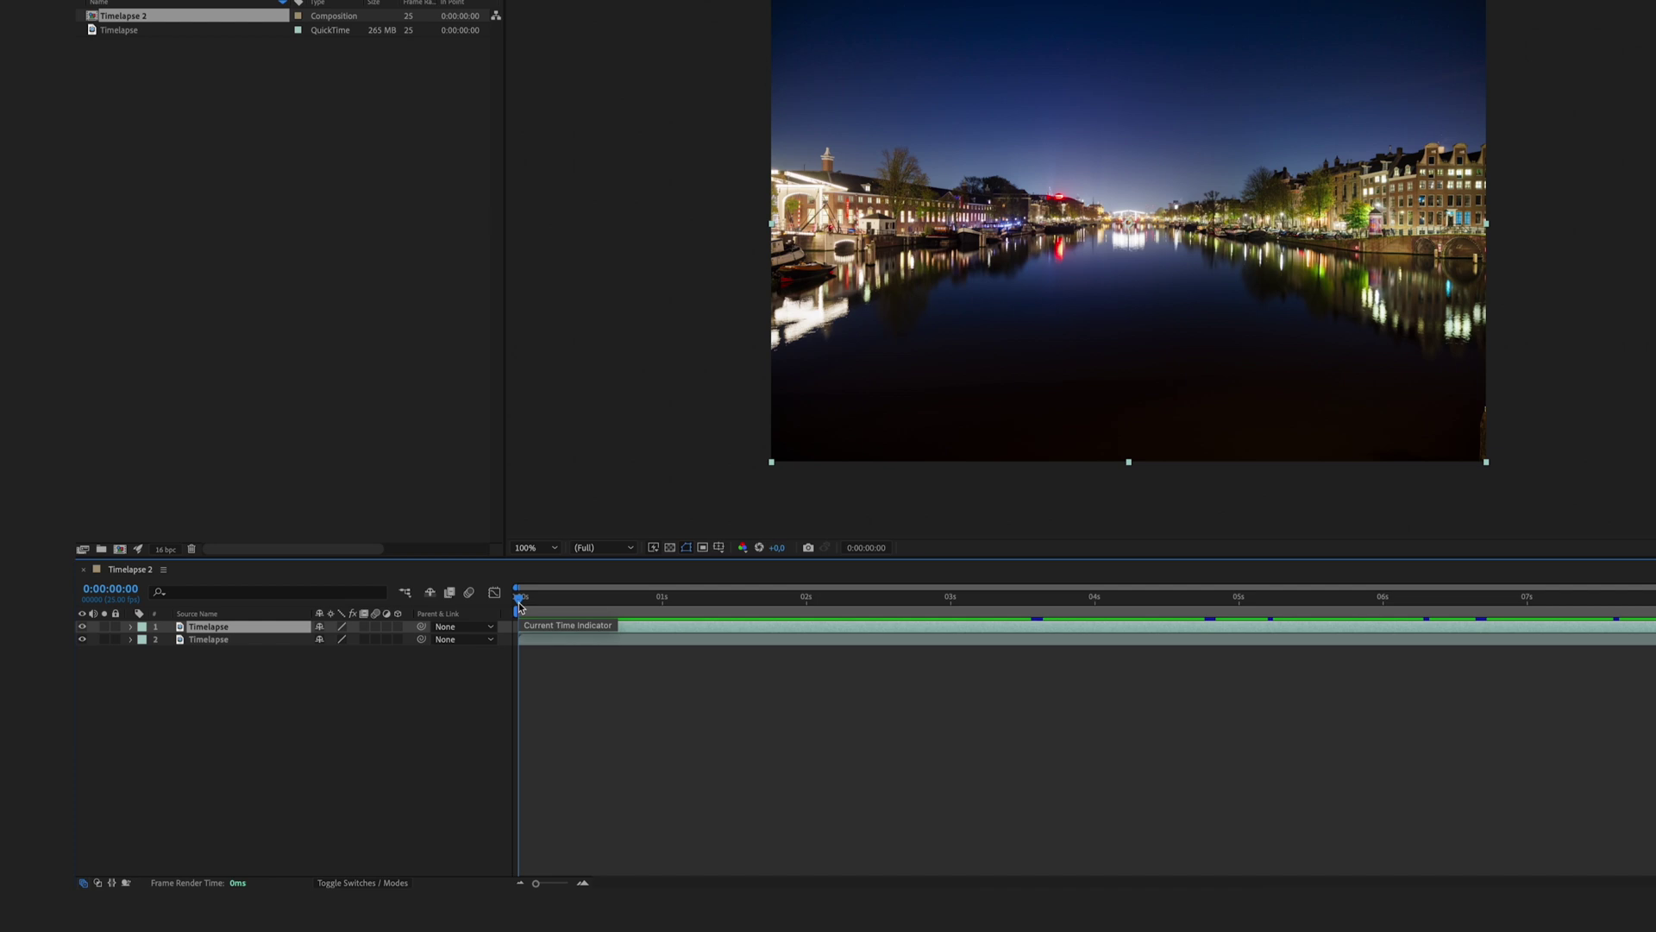
pyautogui.press('space')
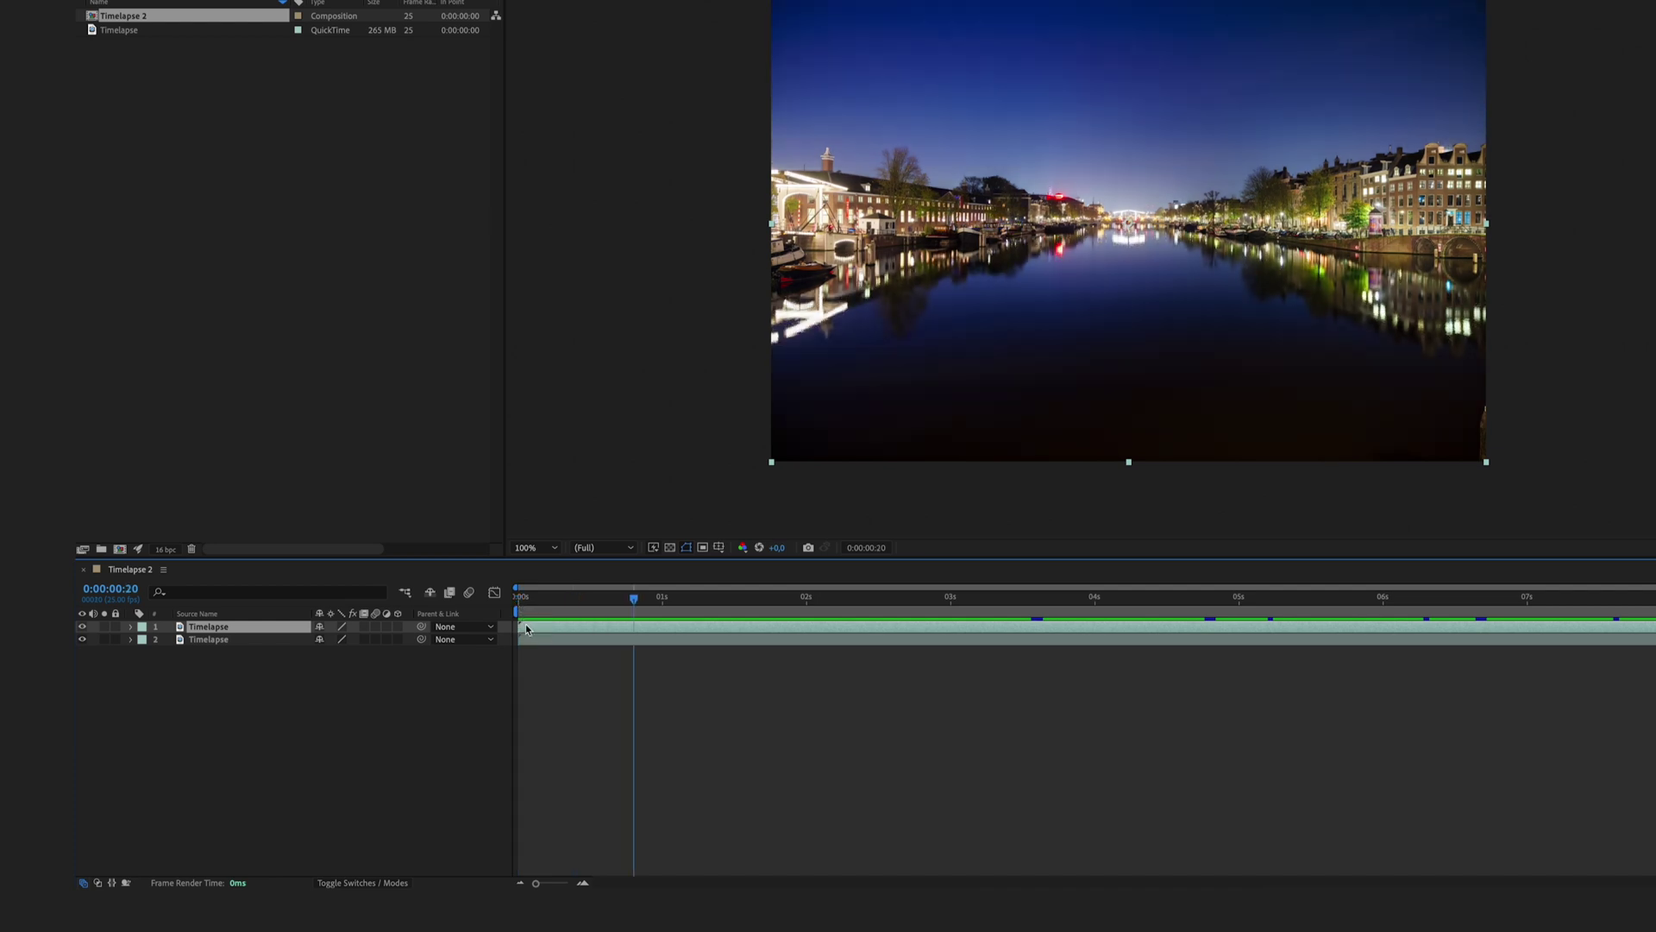
pyautogui.moveTo(526, 629); pyautogui.dragTo(641, 630)
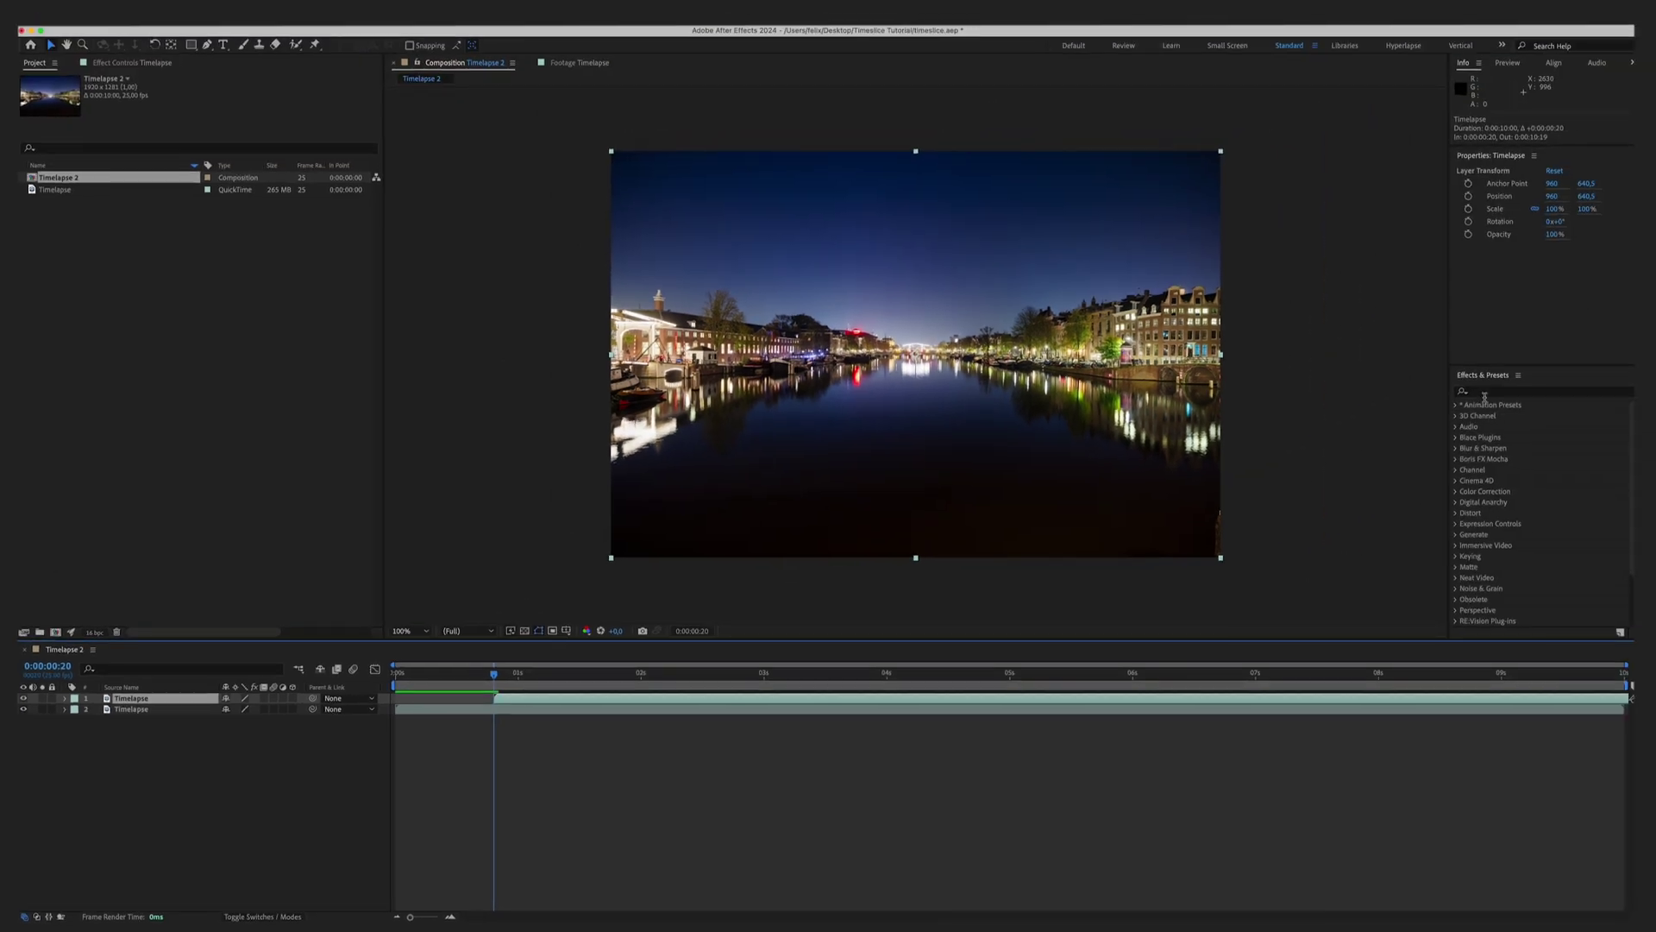
# Step: Apply the Linear Wipe effect to the top Timelapse layer
pyautogui.click(1485, 392)
pyautogui.write('lin')
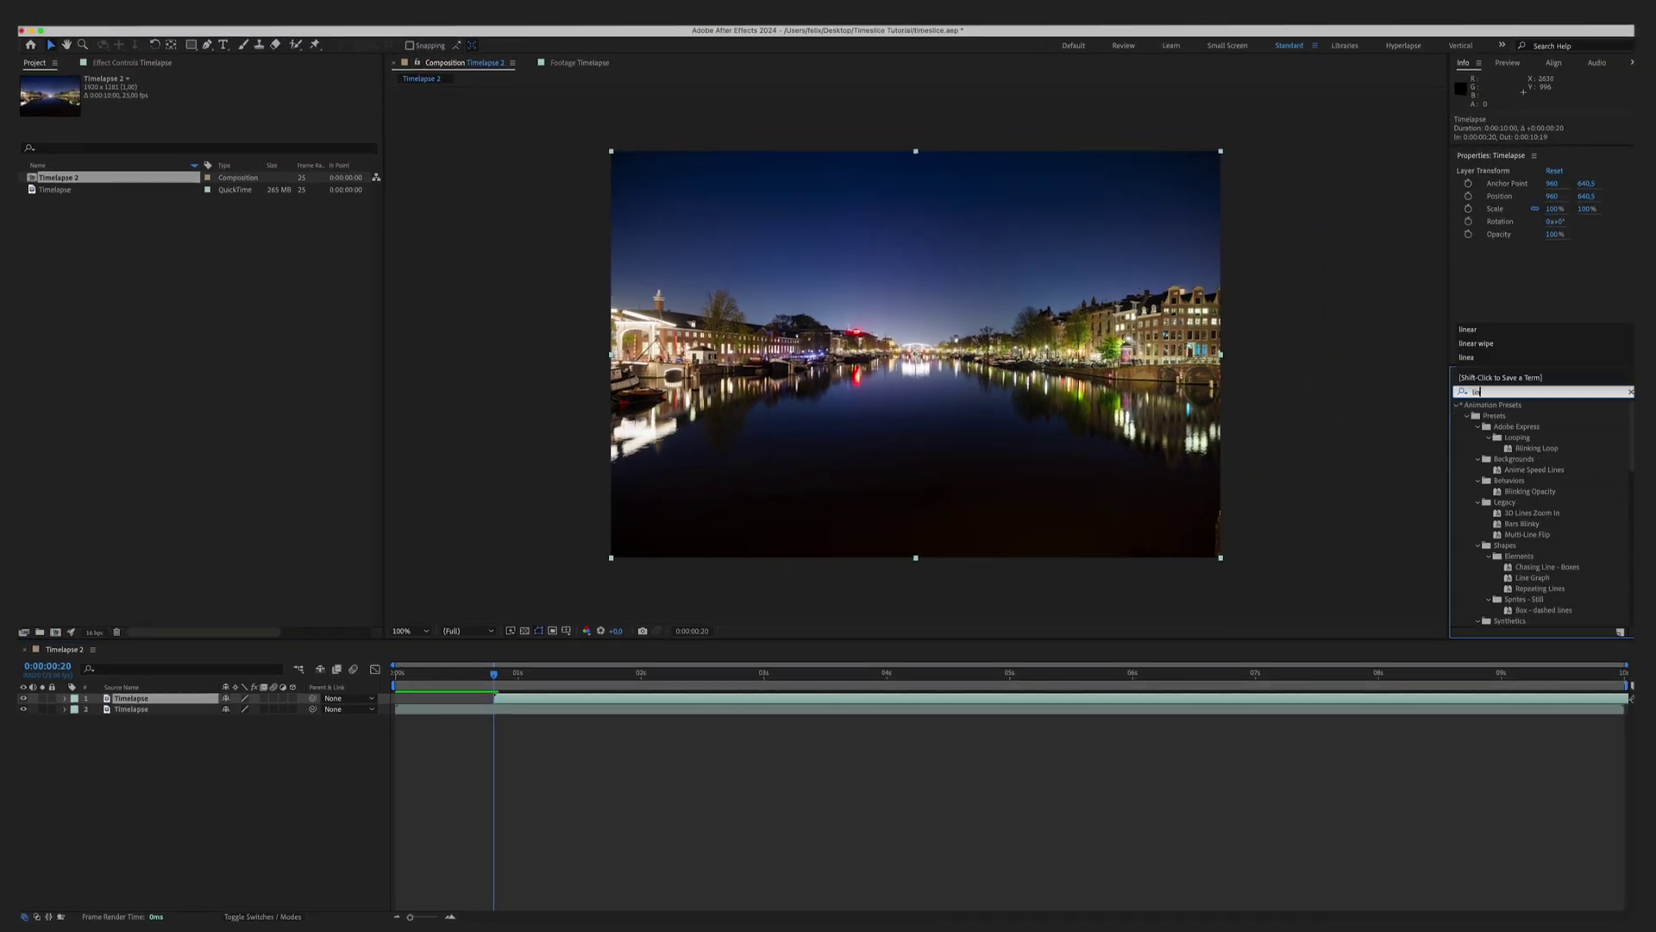
pyautogui.write('ear')
pyautogui.doubleClick(1513, 502)
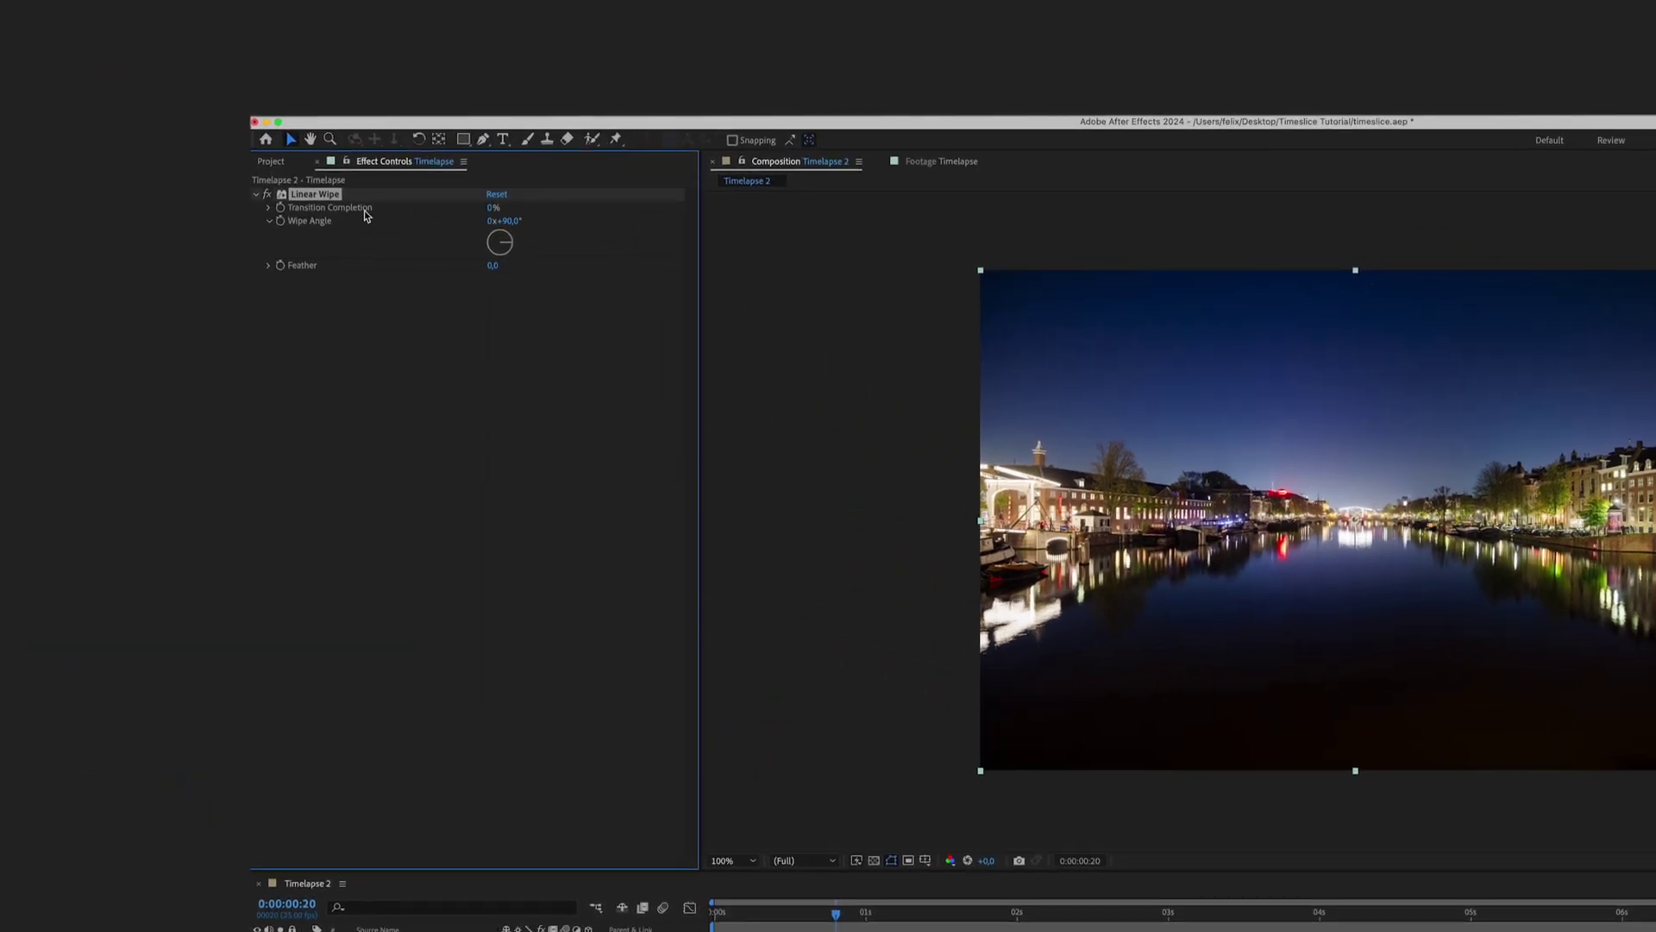
# Step: Set Linear Wipe Transition Completion to 10%, briefly trying 5% first
pyautogui.click(488, 212)
pyautogui.press('Return')
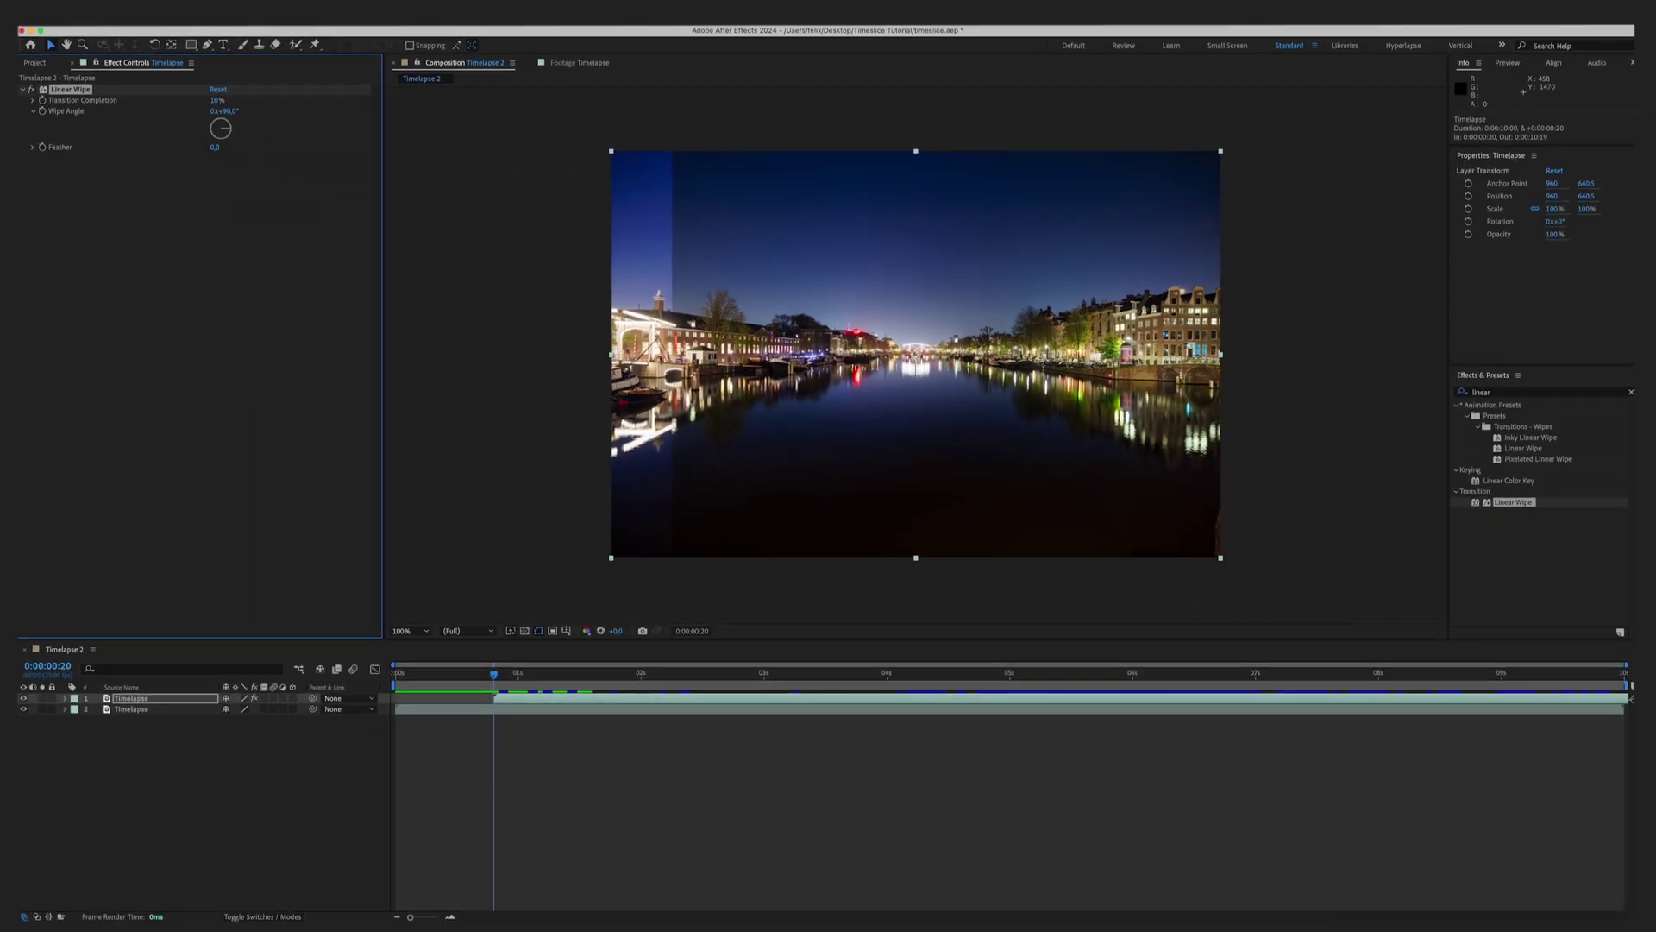
pyautogui.click(216, 100)
pyautogui.write('5')
pyautogui.press('Return')
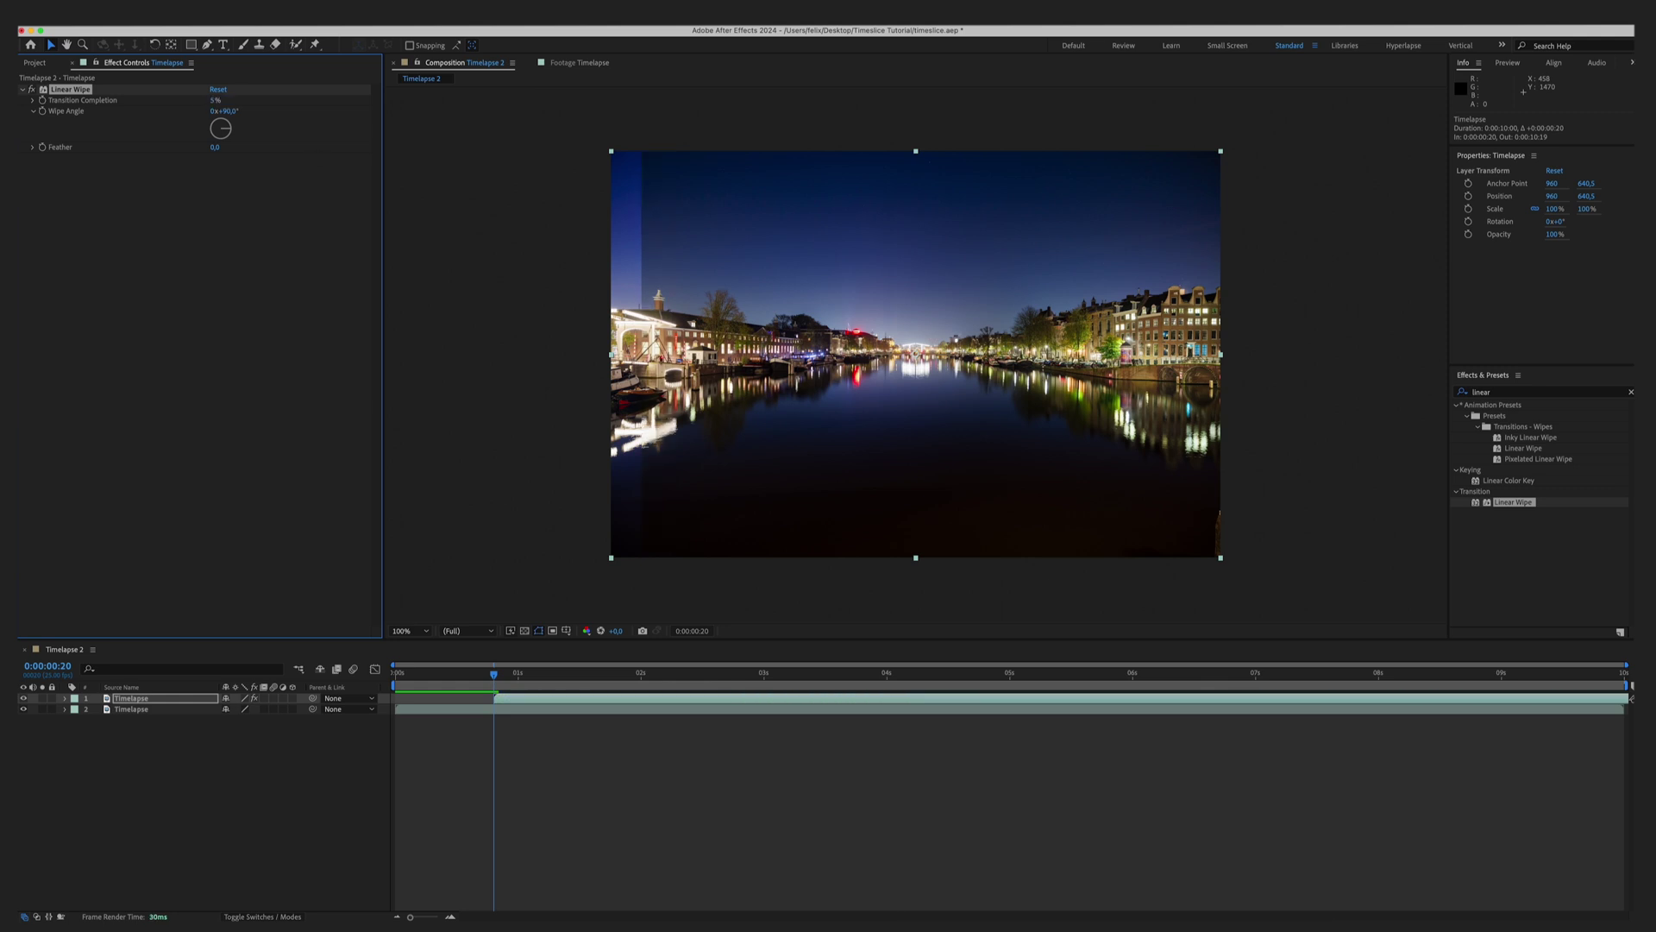
pyautogui.click(215, 100)
pyautogui.press('Return')
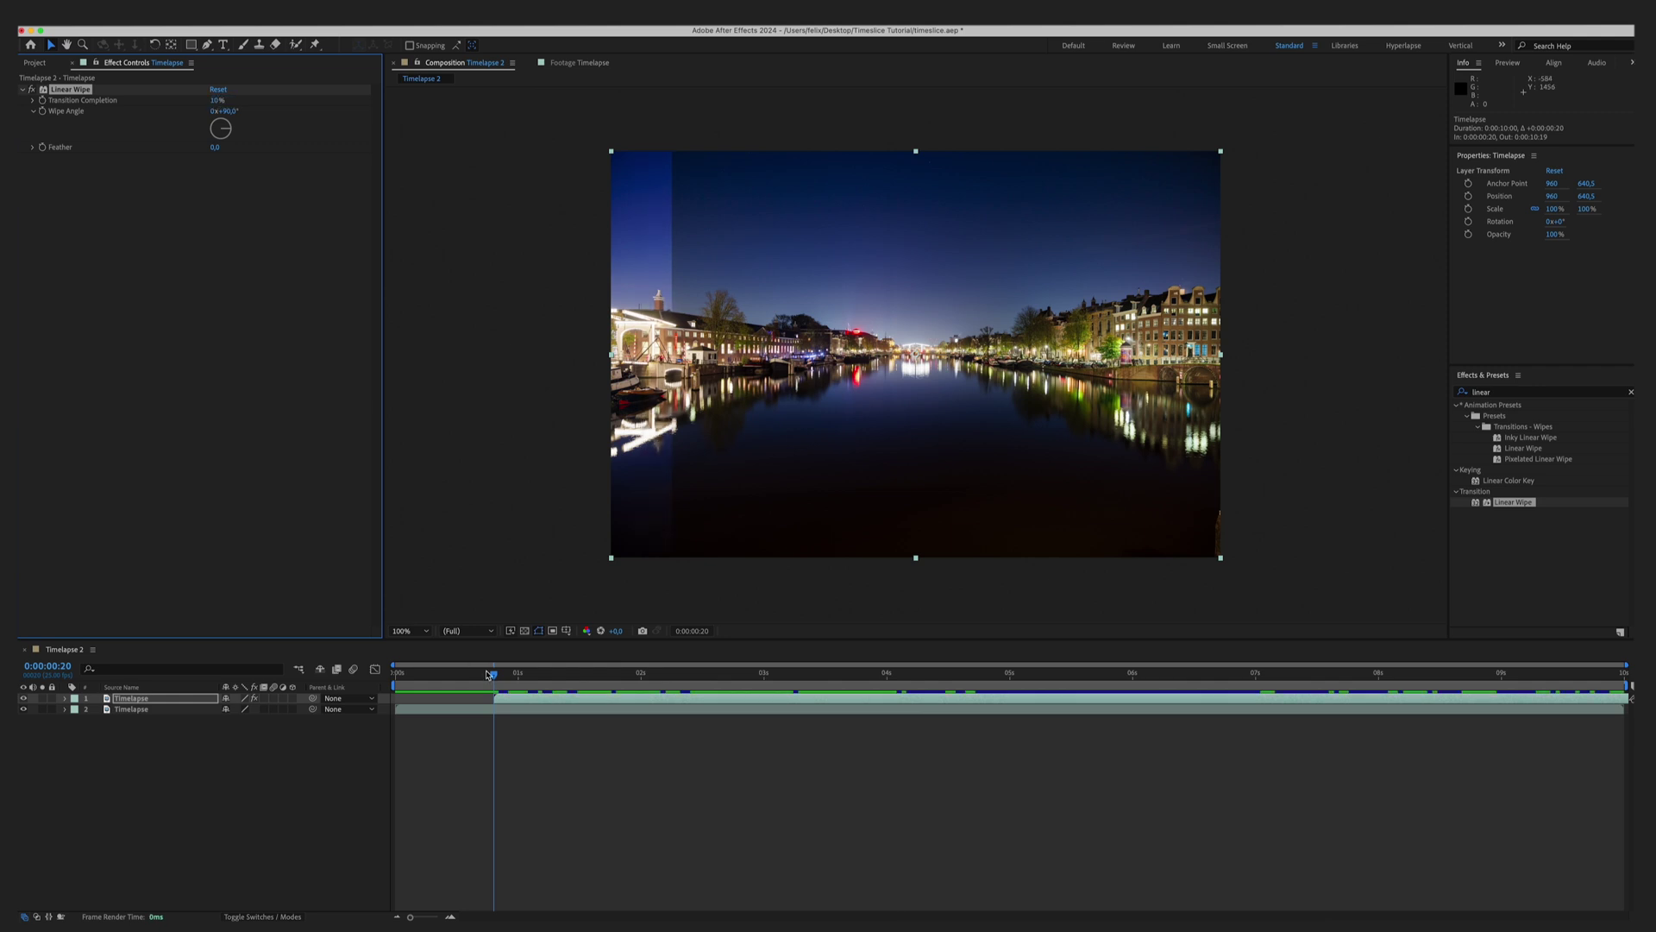
# Step: Add a duplicate layer starting at 0:00:01:15 with 20% Transition Completion
pyautogui.click(504, 700)
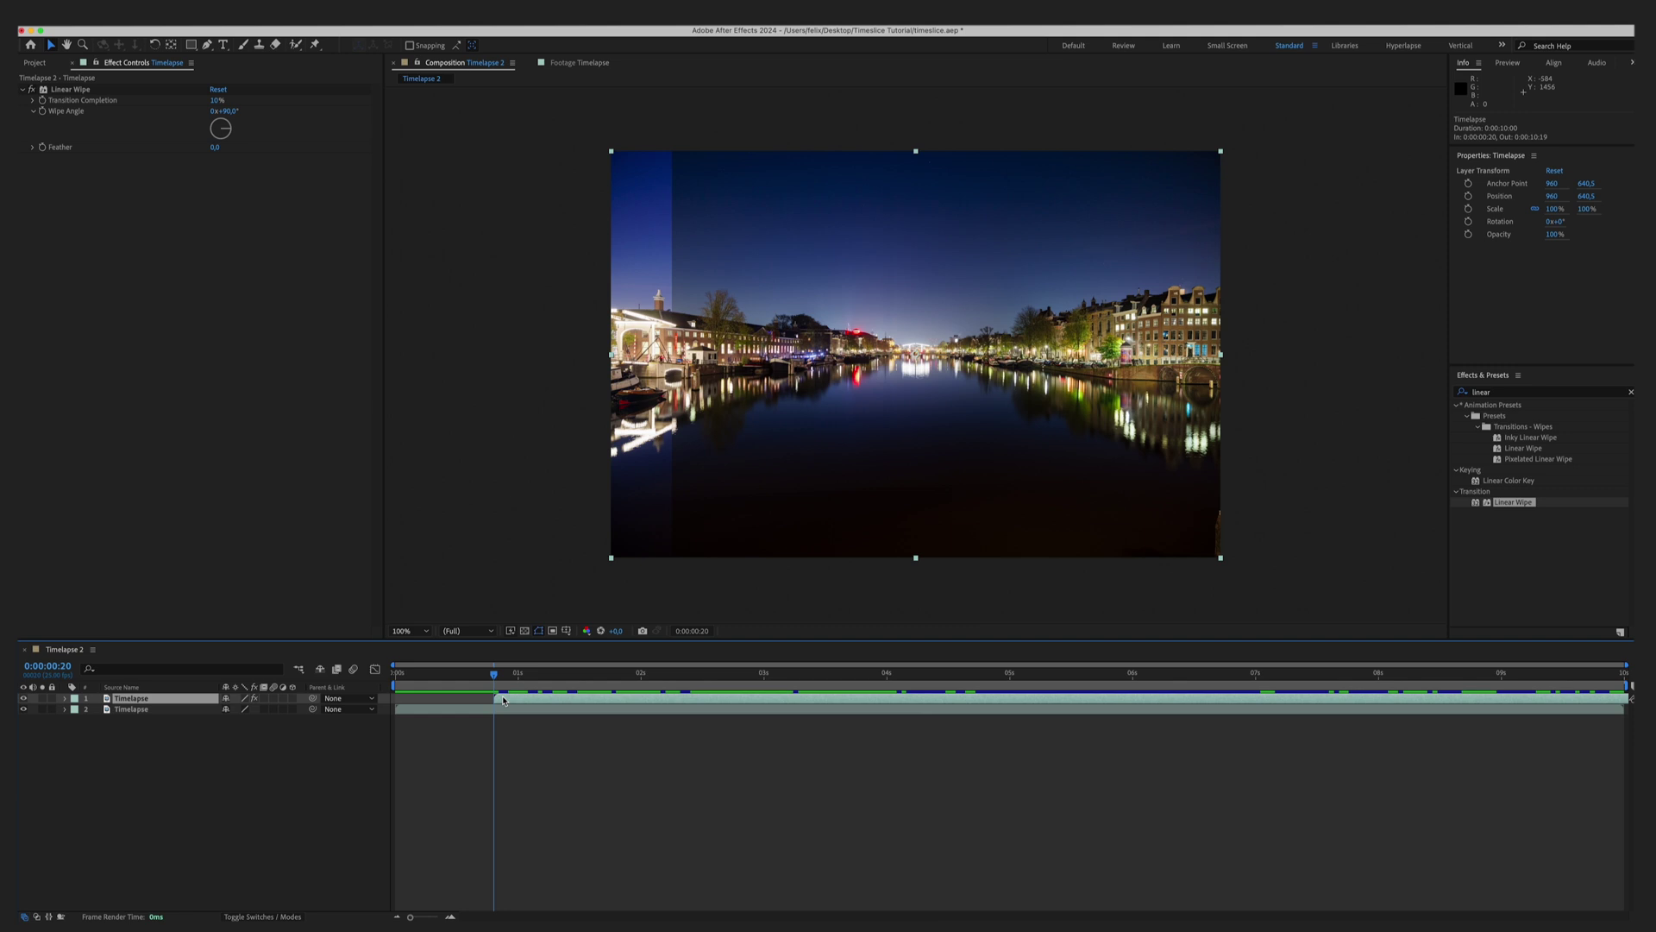
pyautogui.hotkey('ctrl', 'd')
pyautogui.hotkey('shift', 'pagedown')
pyautogui.hotkey('shift', 'pagedown')
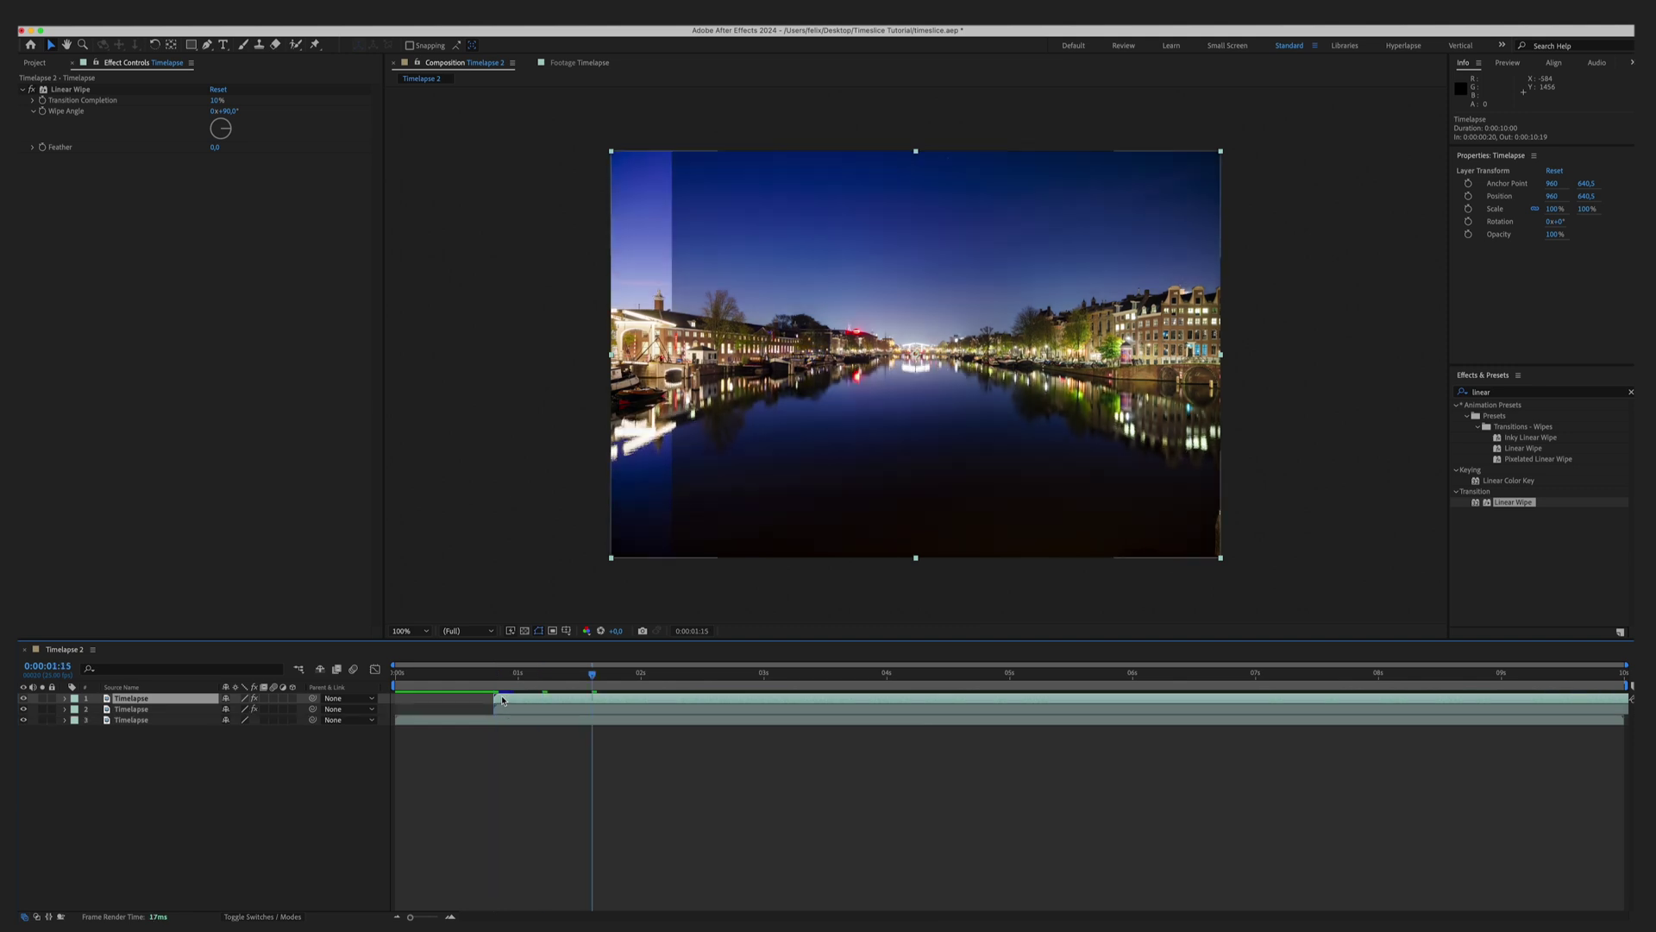
pyautogui.moveTo(504, 700); pyautogui.dragTo(619, 702)
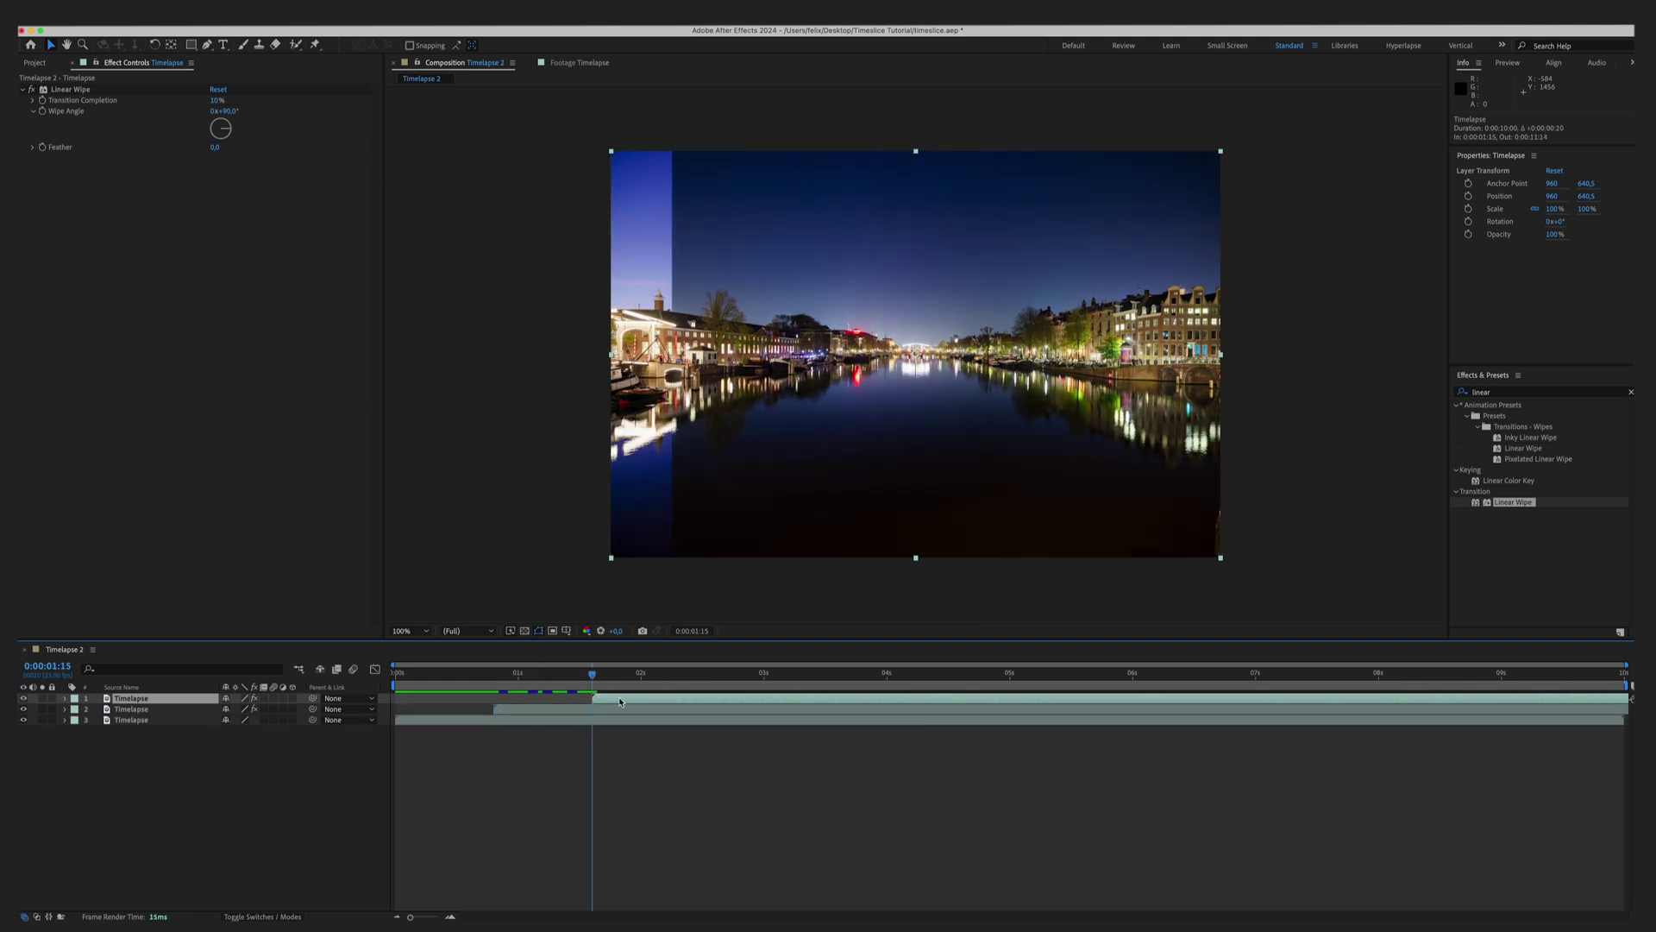
pyautogui.click(217, 100)
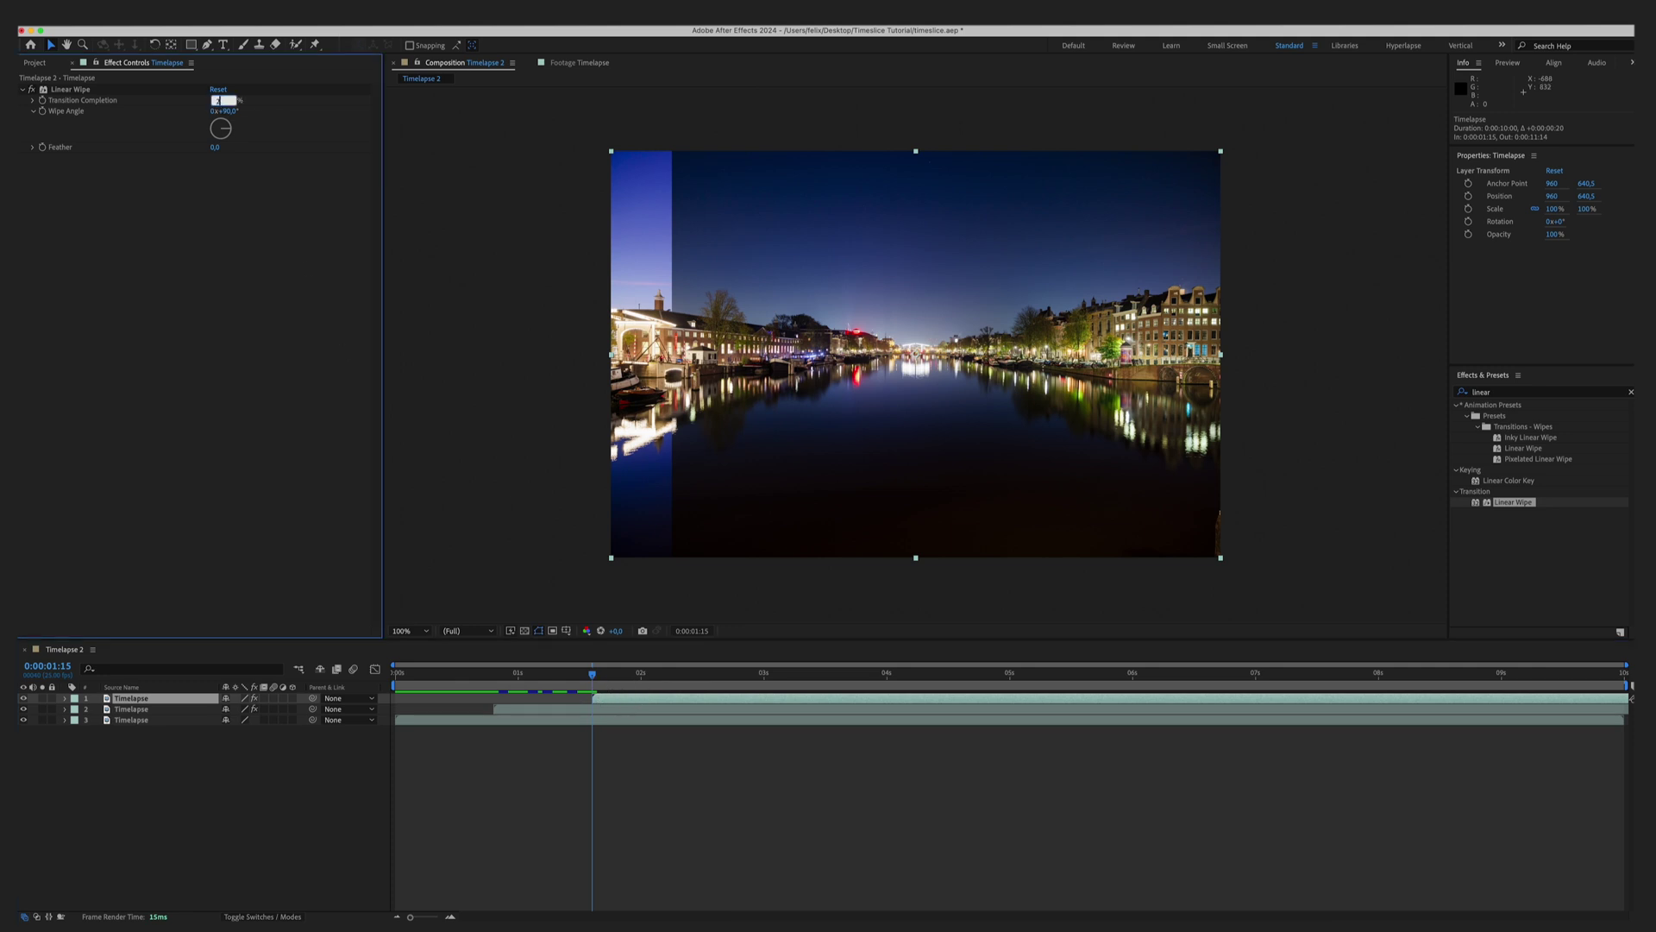
pyautogui.write('20')
pyautogui.press('Return')
# Step: Add another duplicate starting at 0:00:02:10 with 30% Transition Completion
pyautogui.hotkey('ctrl', 'd')
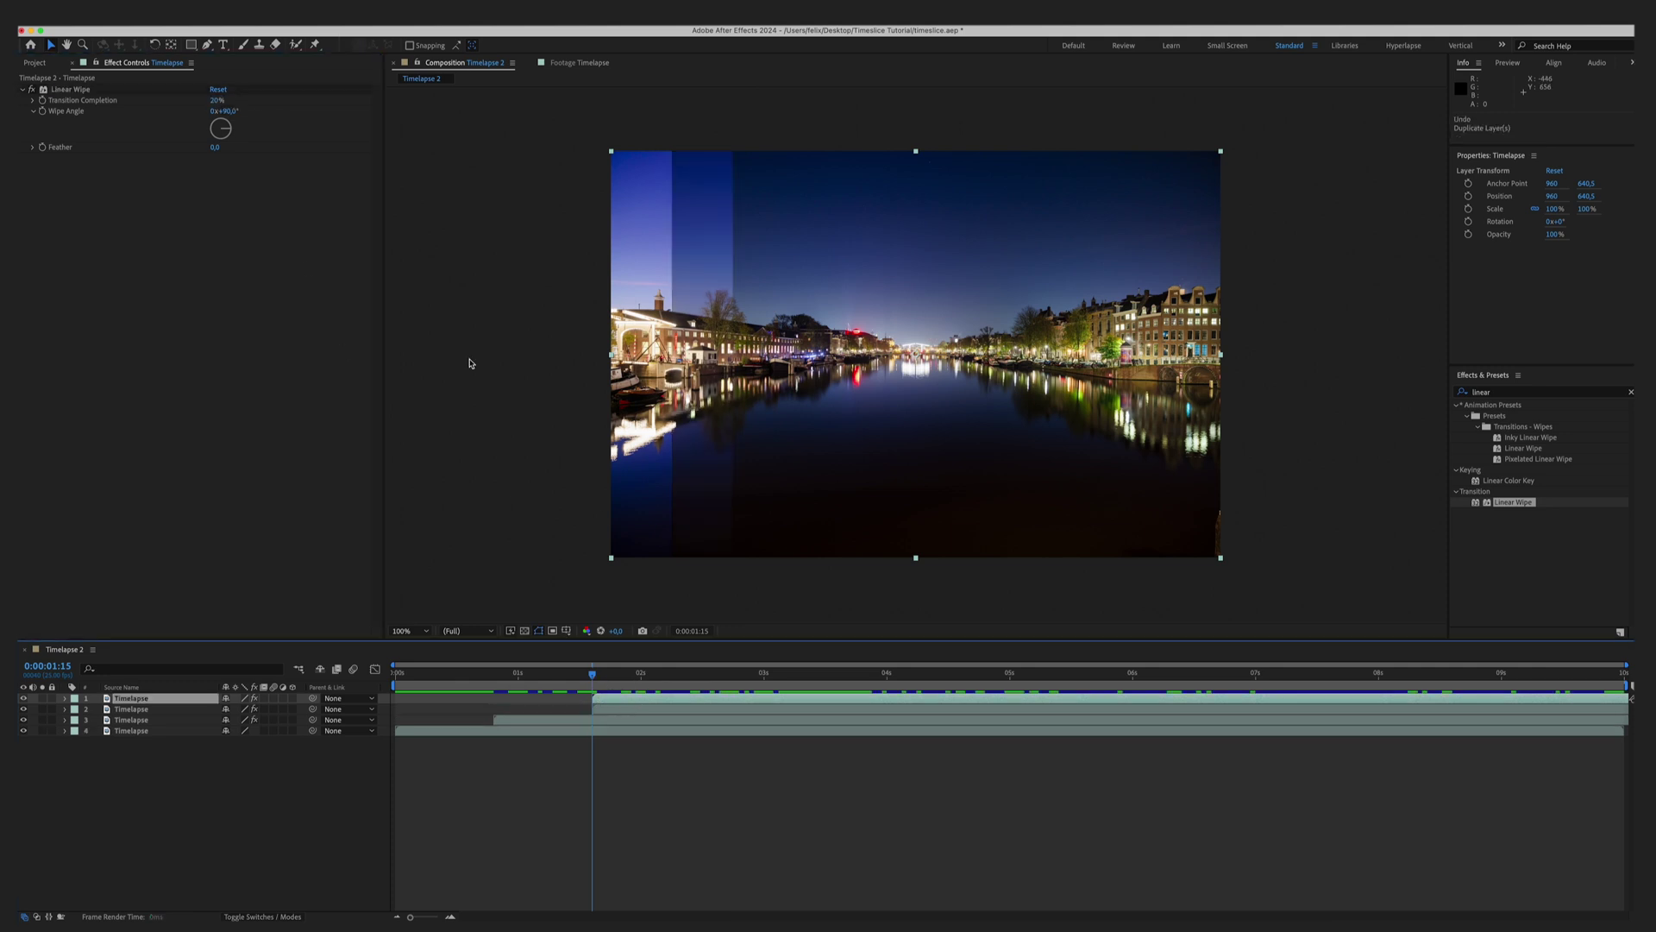
pyautogui.press('space')
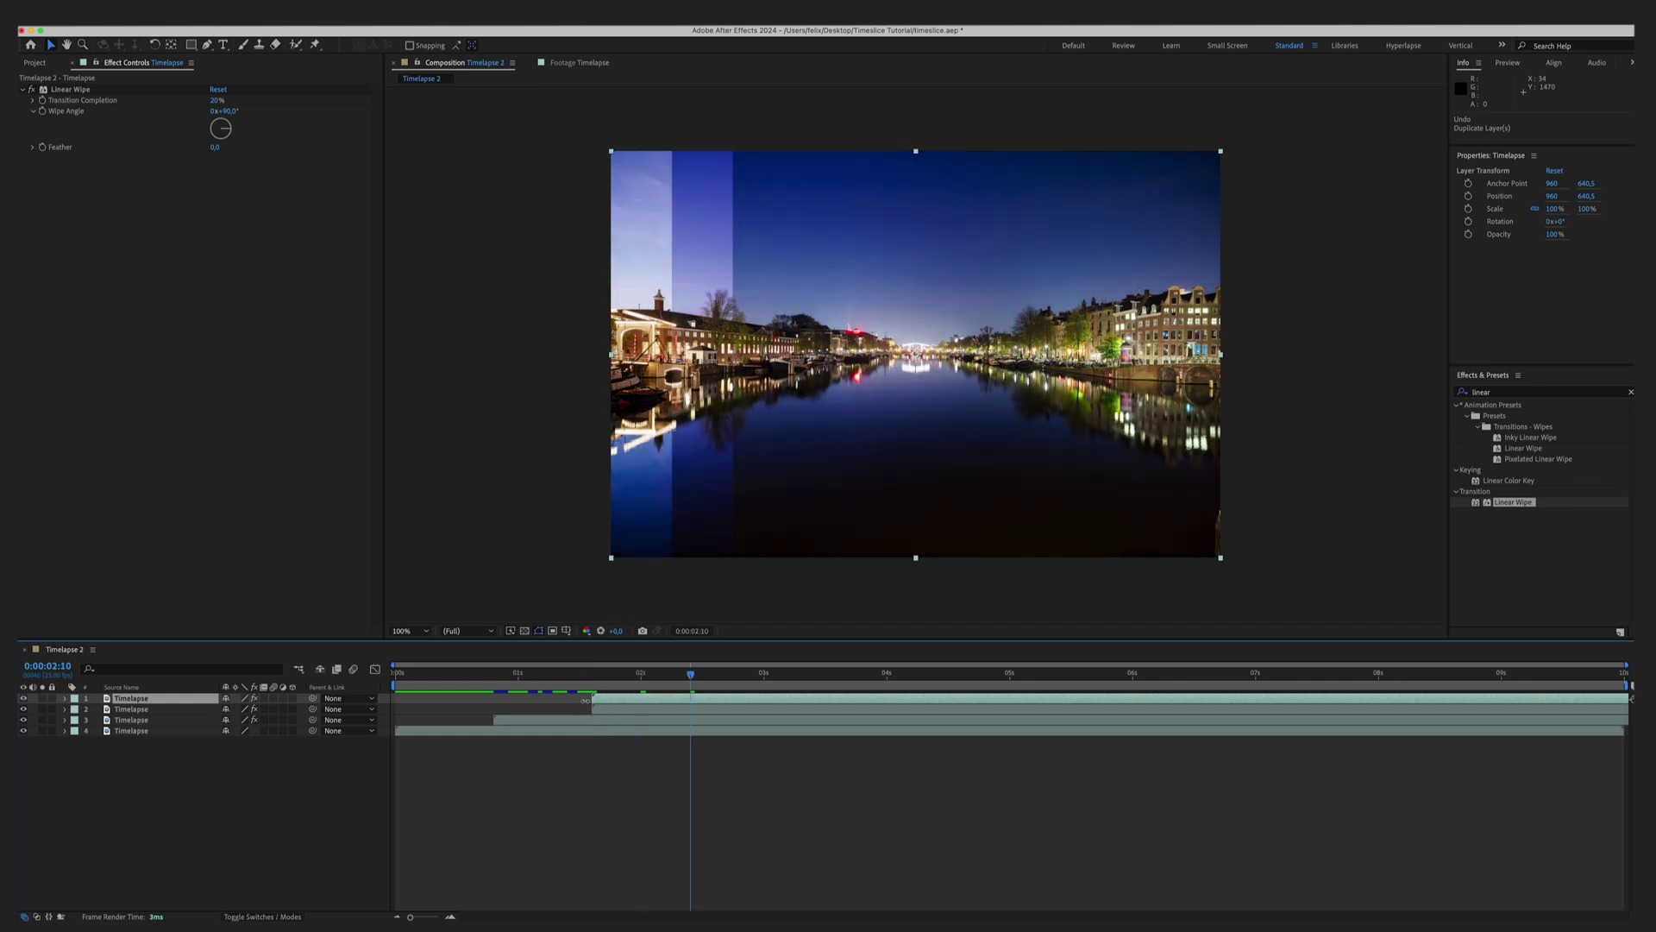
pyautogui.moveTo(609, 703); pyautogui.dragTo(707, 703)
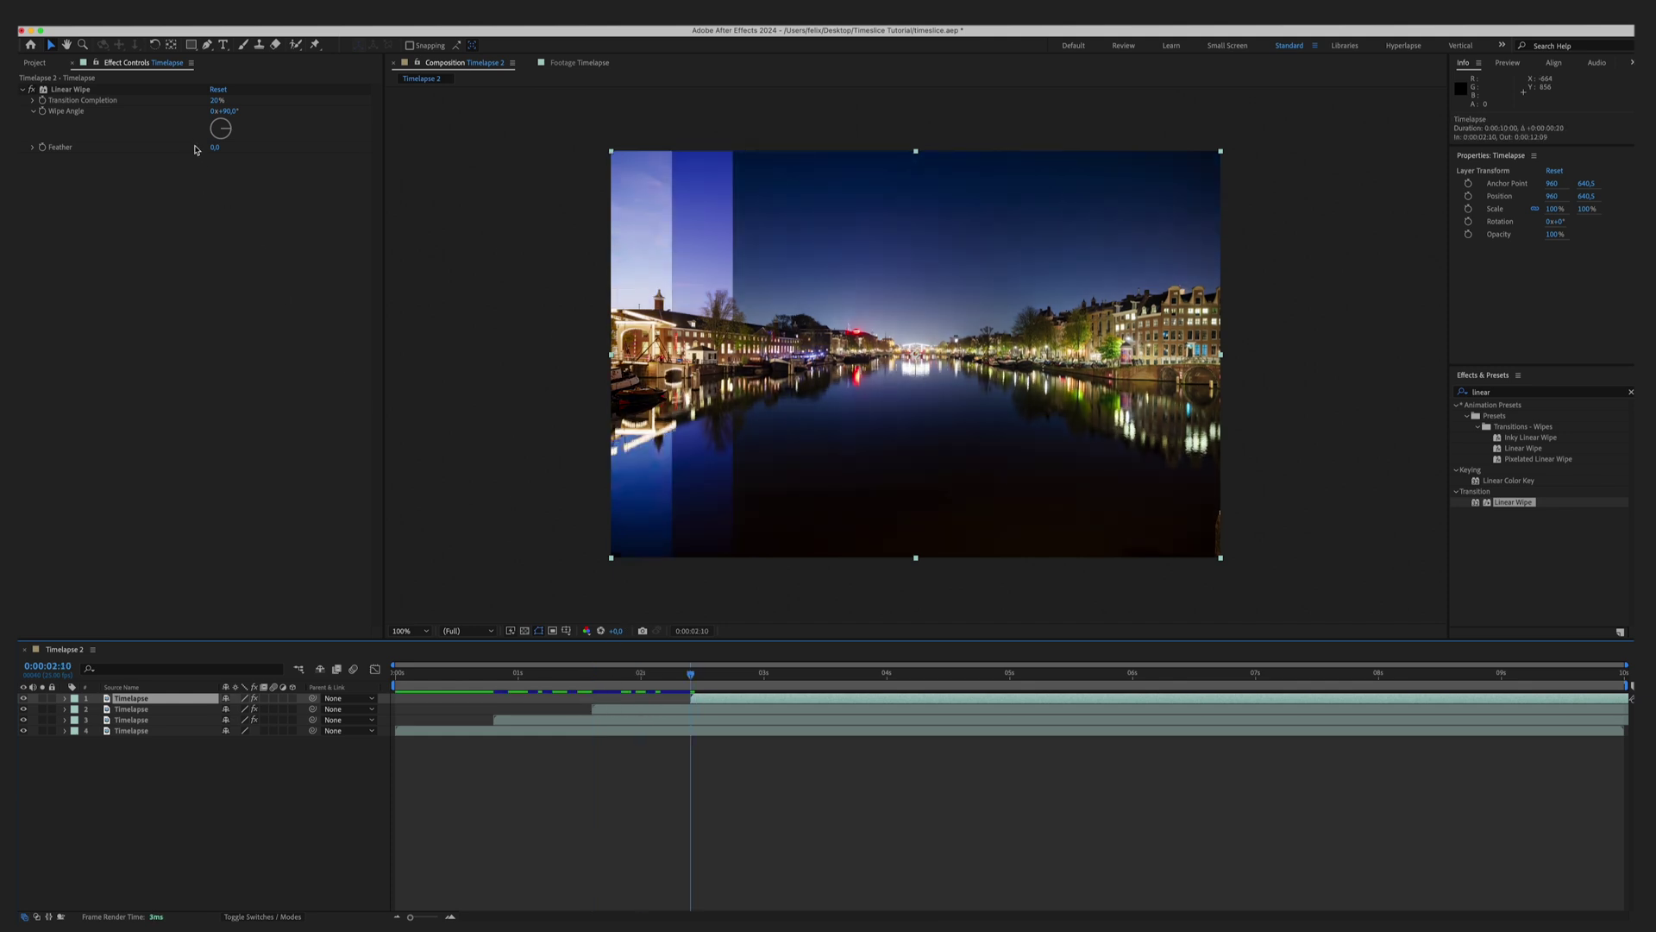
pyautogui.click(216, 100)
pyautogui.write('30')
pyautogui.press('Return')
# Step: Add another duplicate starting at 0:00:03:05 with 40% Transition Completion
pyautogui.hotkey('ctrl', 'd')
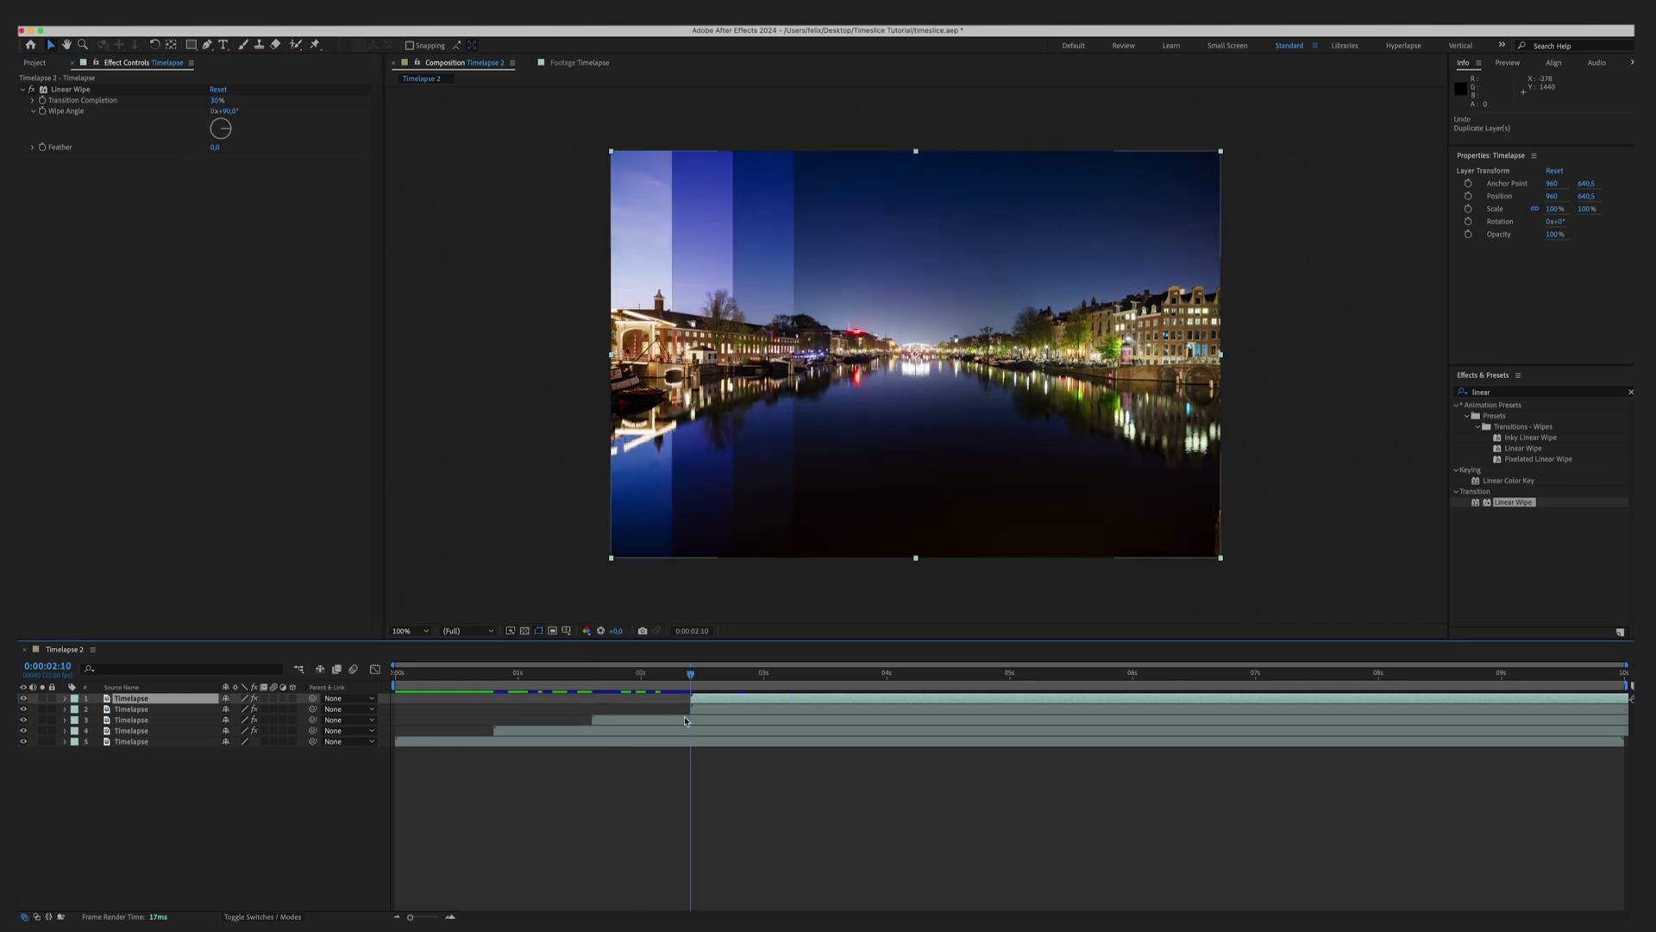
pyautogui.hotkey('shift', 'pagedown')
pyautogui.hotkey('shift', 'pagedown')
pyautogui.moveTo(702, 702); pyautogui.dragTo(802, 702)
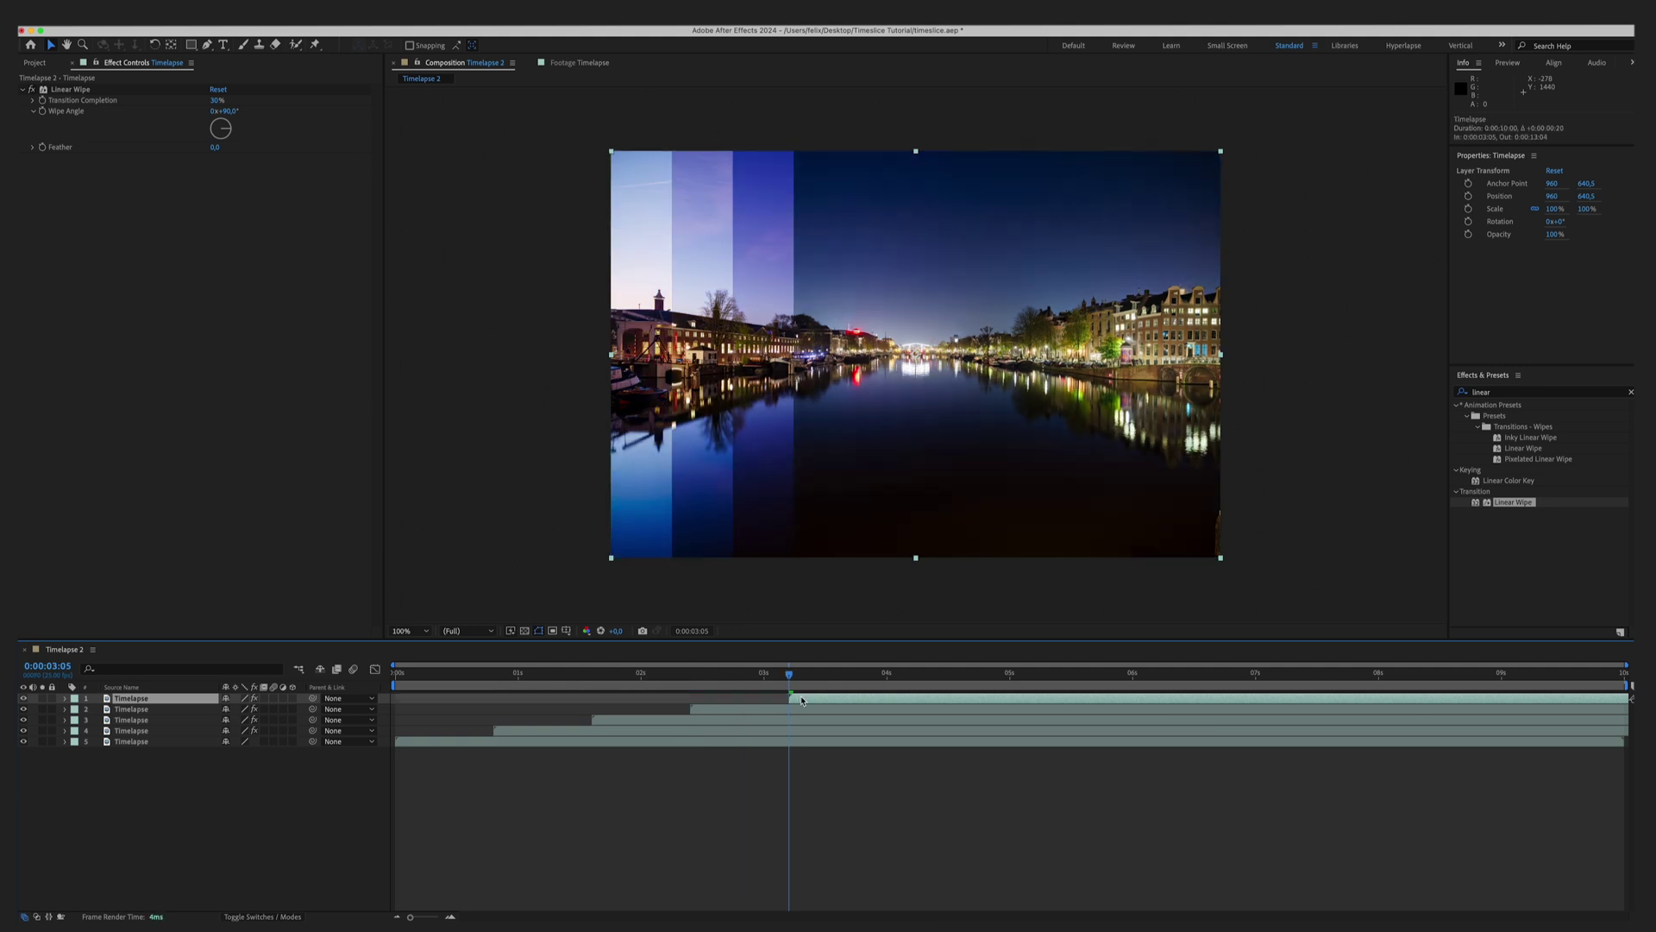
pyautogui.click(218, 102)
pyautogui.write('40')
pyautogui.press('Return')
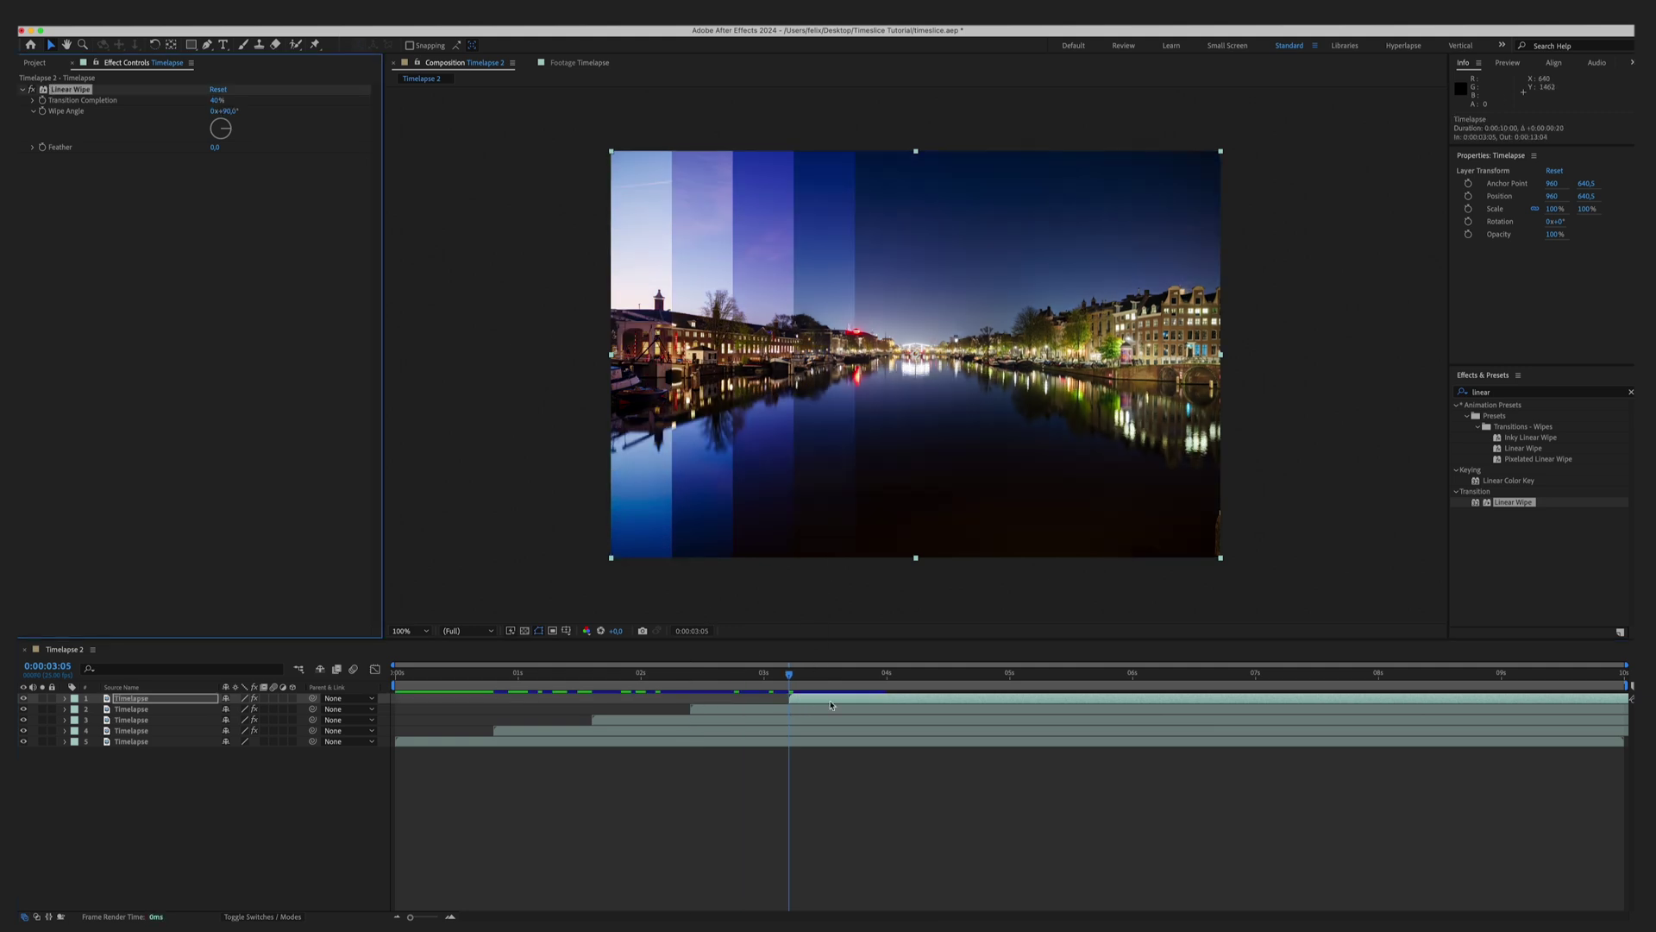
# Step: Add a duplicate layer starting at 4 seconds and begin editing its Transition Completion
pyautogui.hotkey('ctrl', 'd')
pyautogui.press('space')
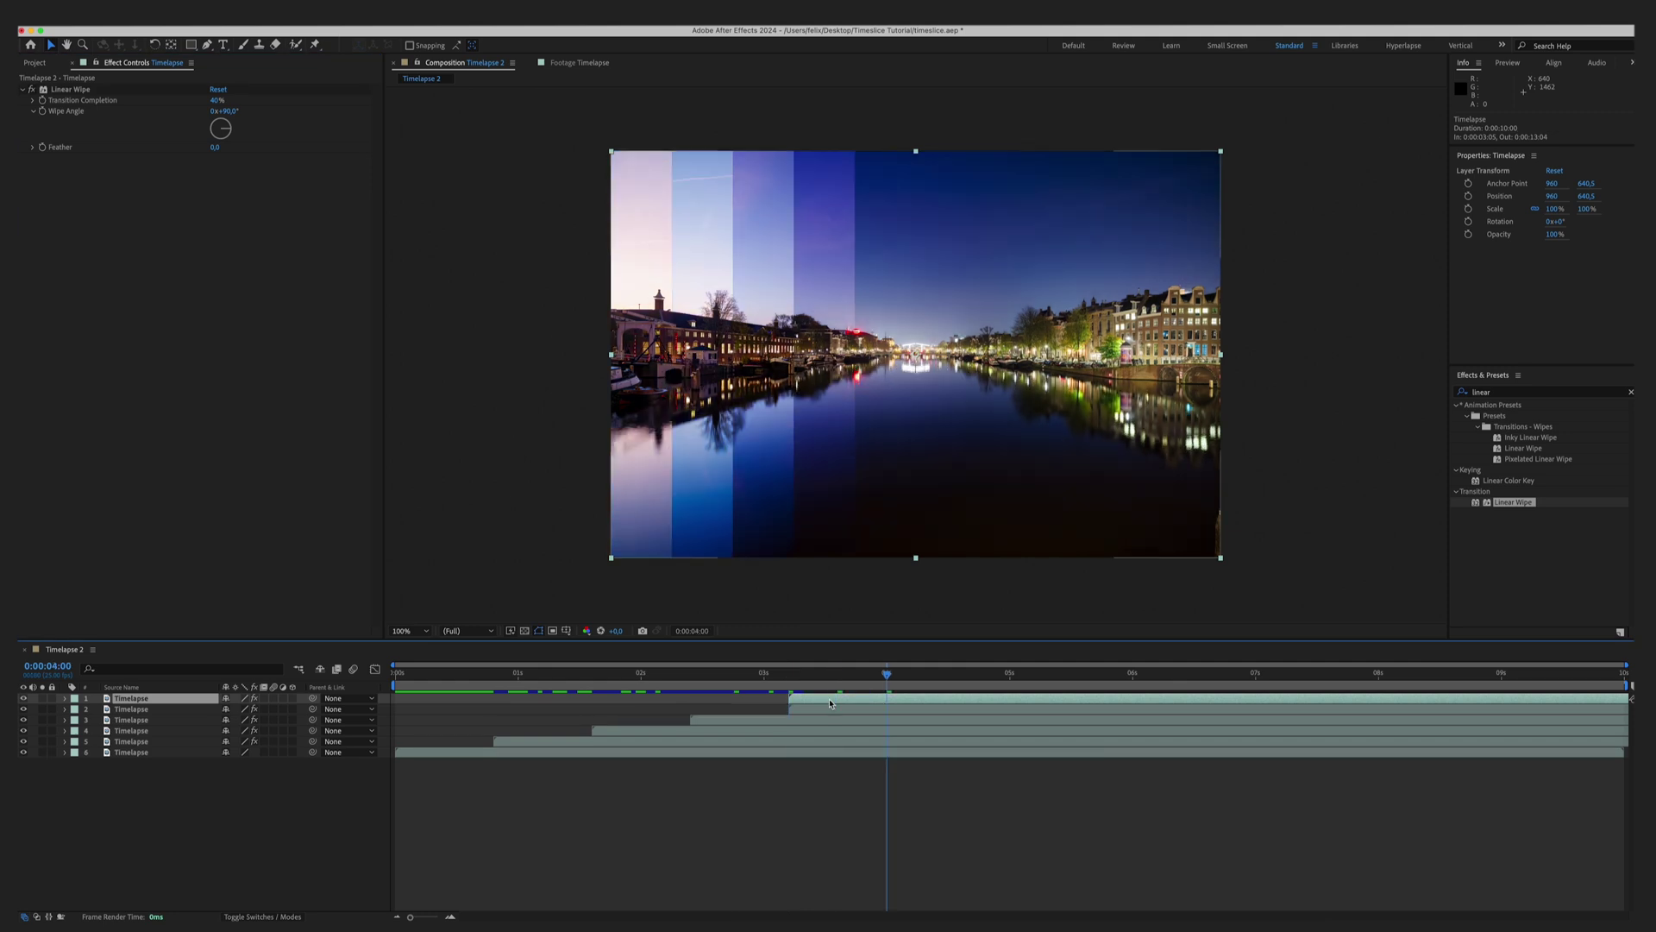
pyautogui.moveTo(831, 703); pyautogui.dragTo(929, 703)
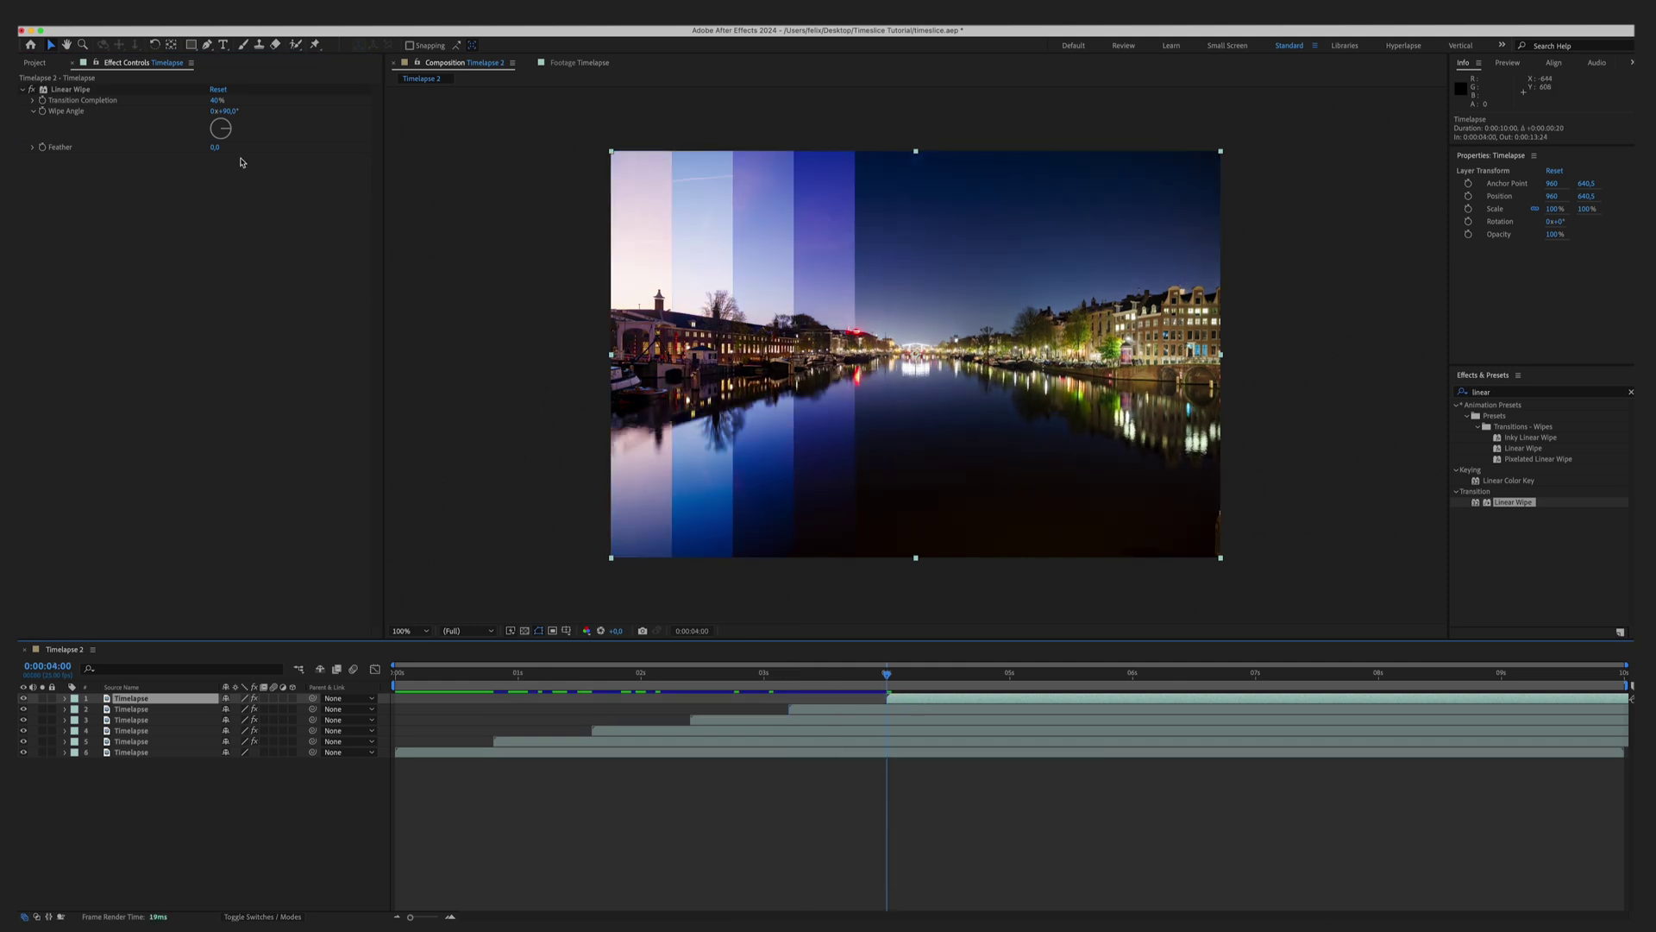
pyautogui.click(216, 101)
# Step: Set the top layer's Transition Completion to 90% and scrub from the start to preview the bands
pyautogui.write('9')
pyautogui.write('0')
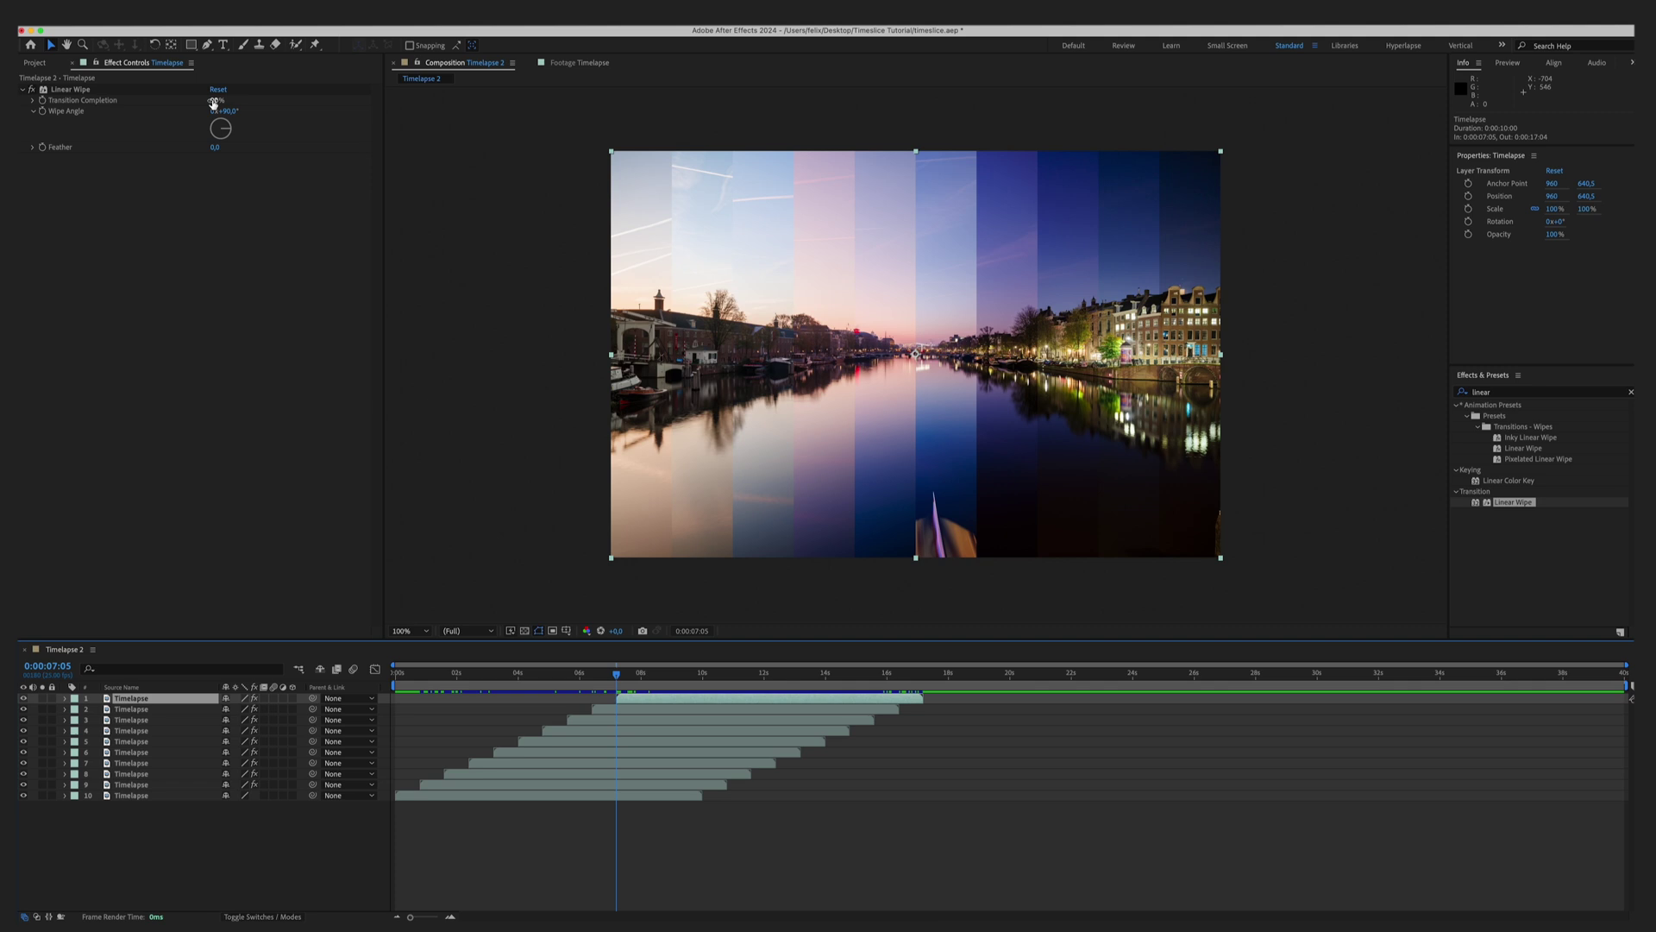
pyautogui.click(410, 680)
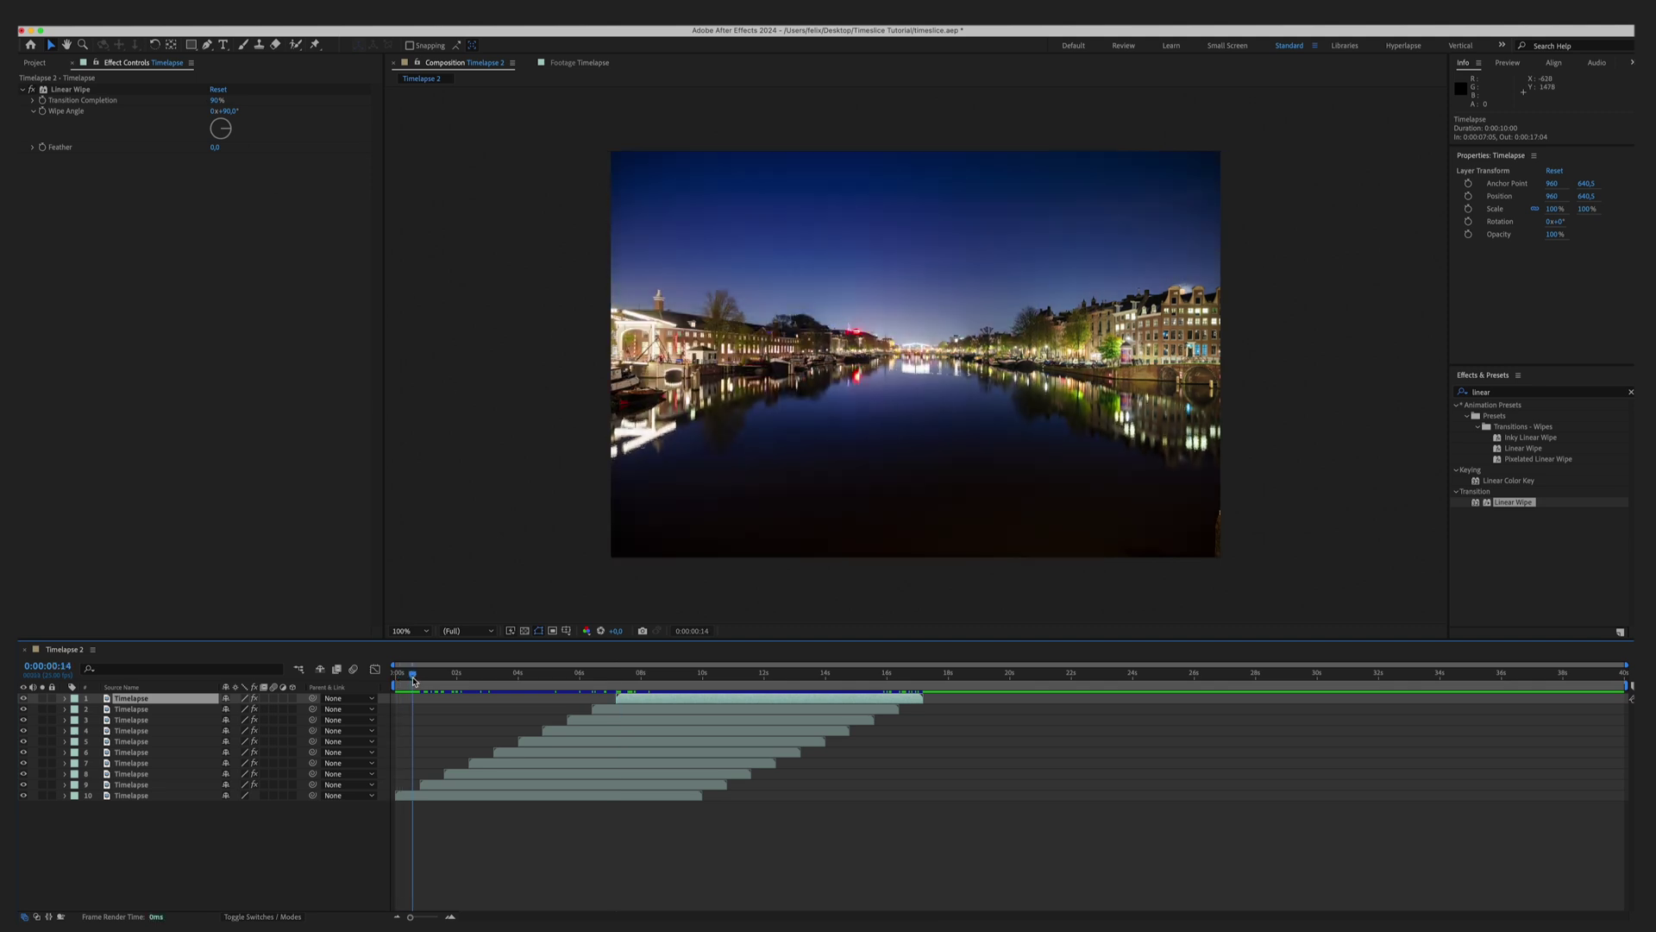
pyautogui.moveTo(411, 681); pyautogui.dragTo(406, 777)
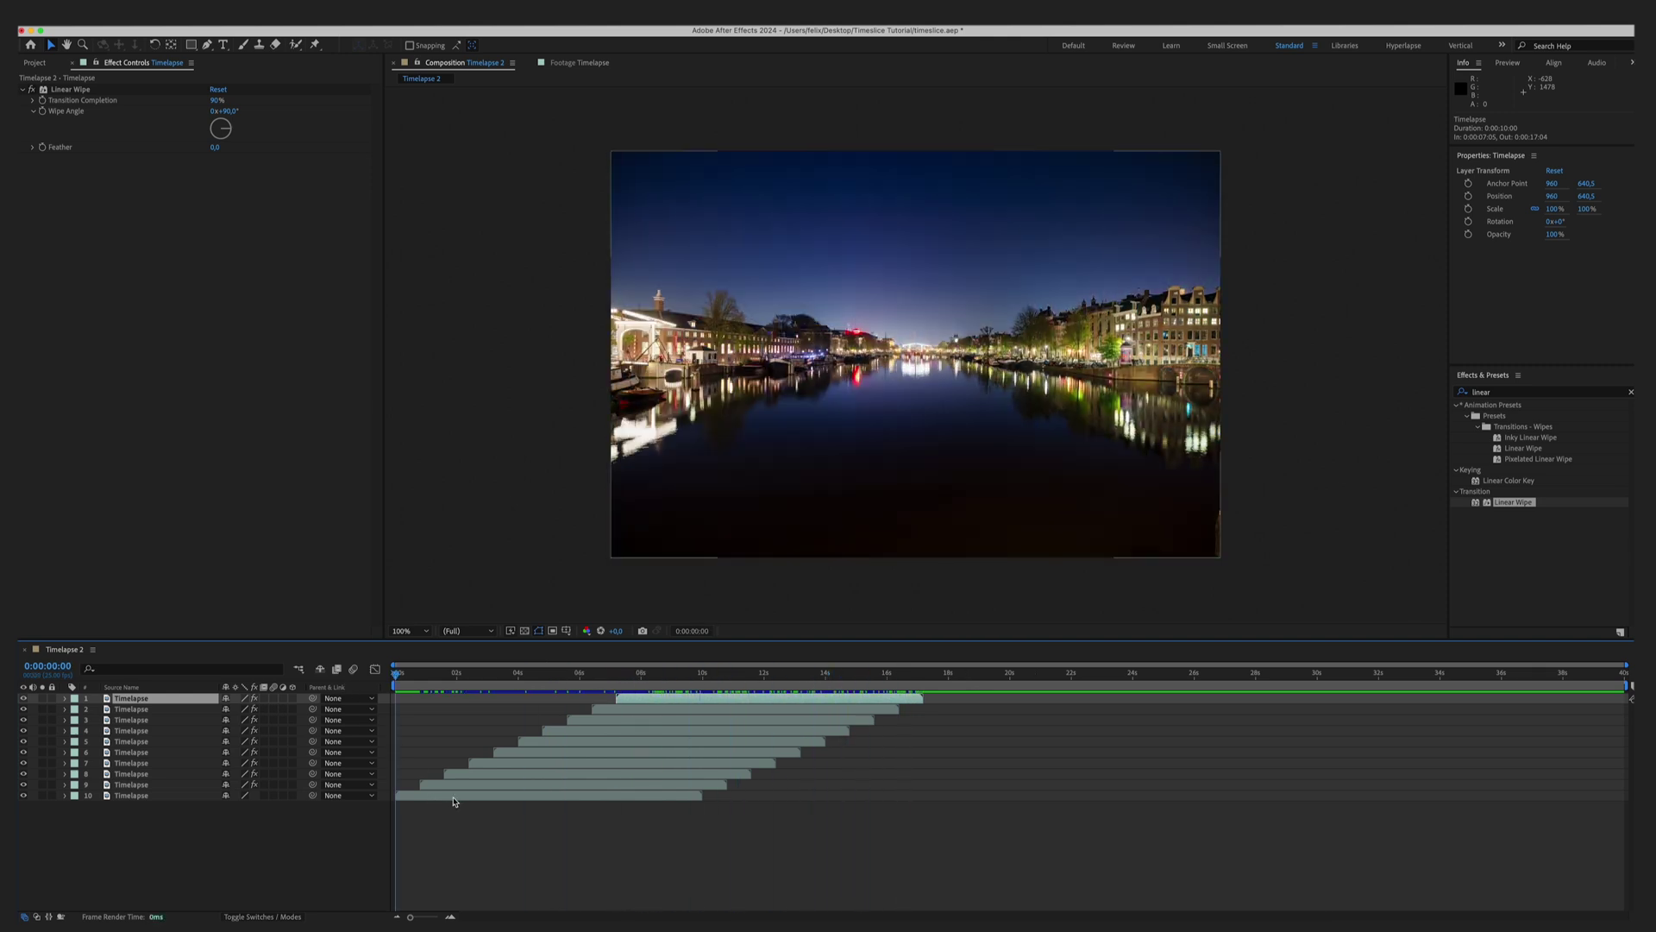
# Step: Duplicate all ten Timelapse layers and move the copies to the top of the stack
pyautogui.press('super+a')
pyautogui.press('super+d')
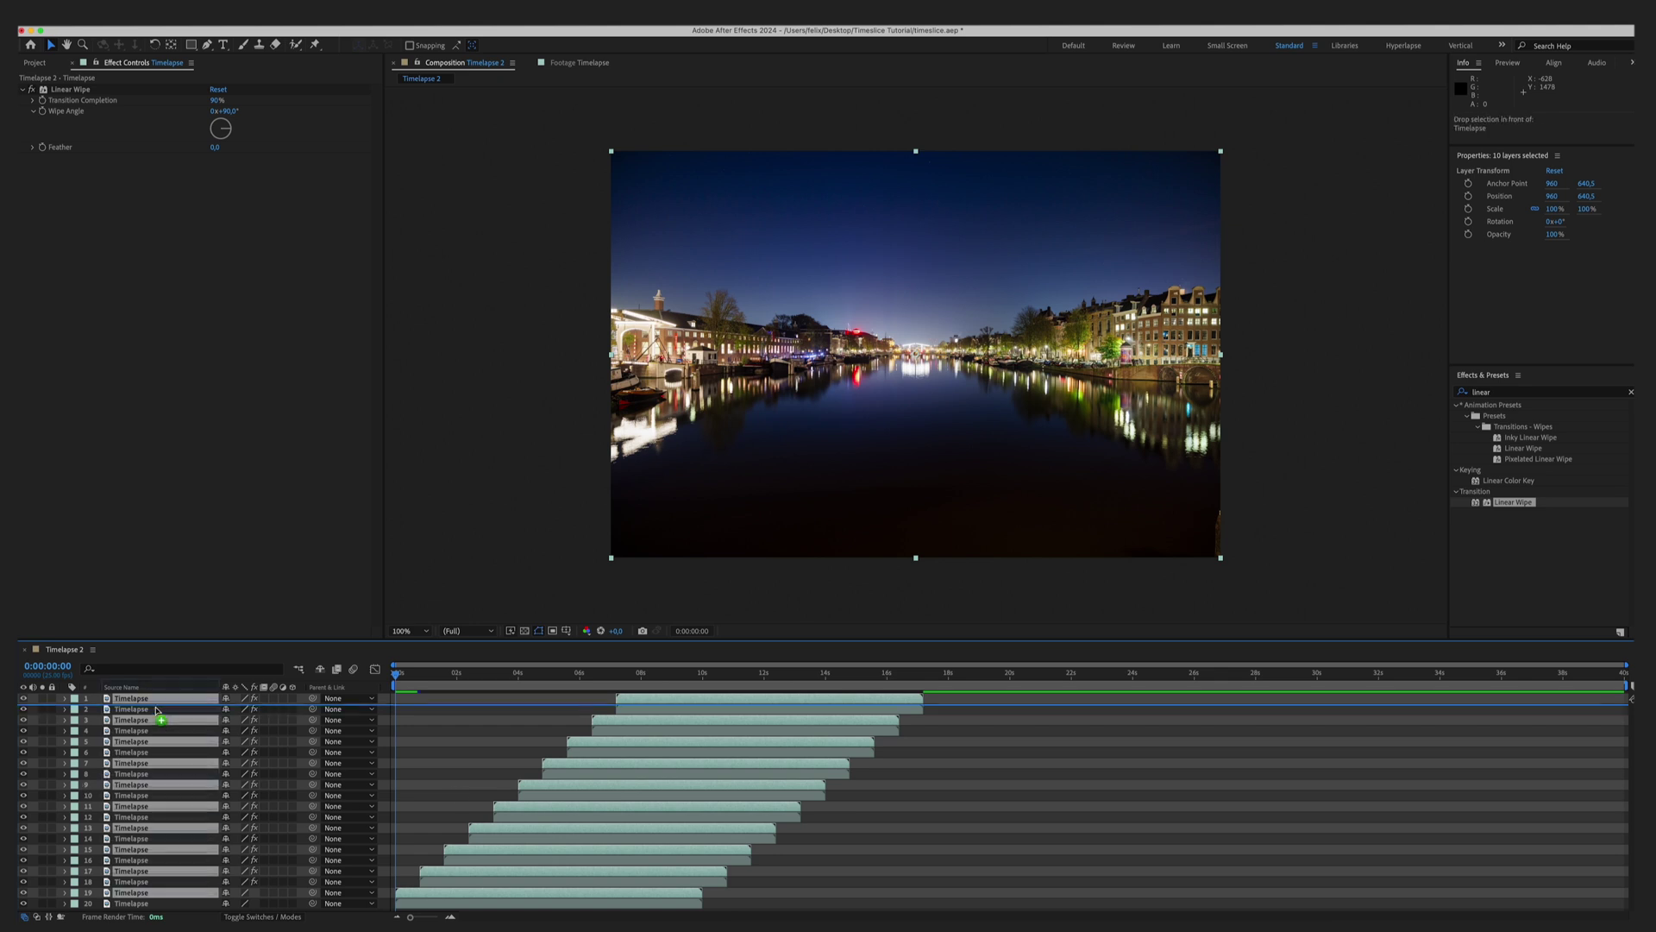
pyautogui.press('super+shift+bracketright')
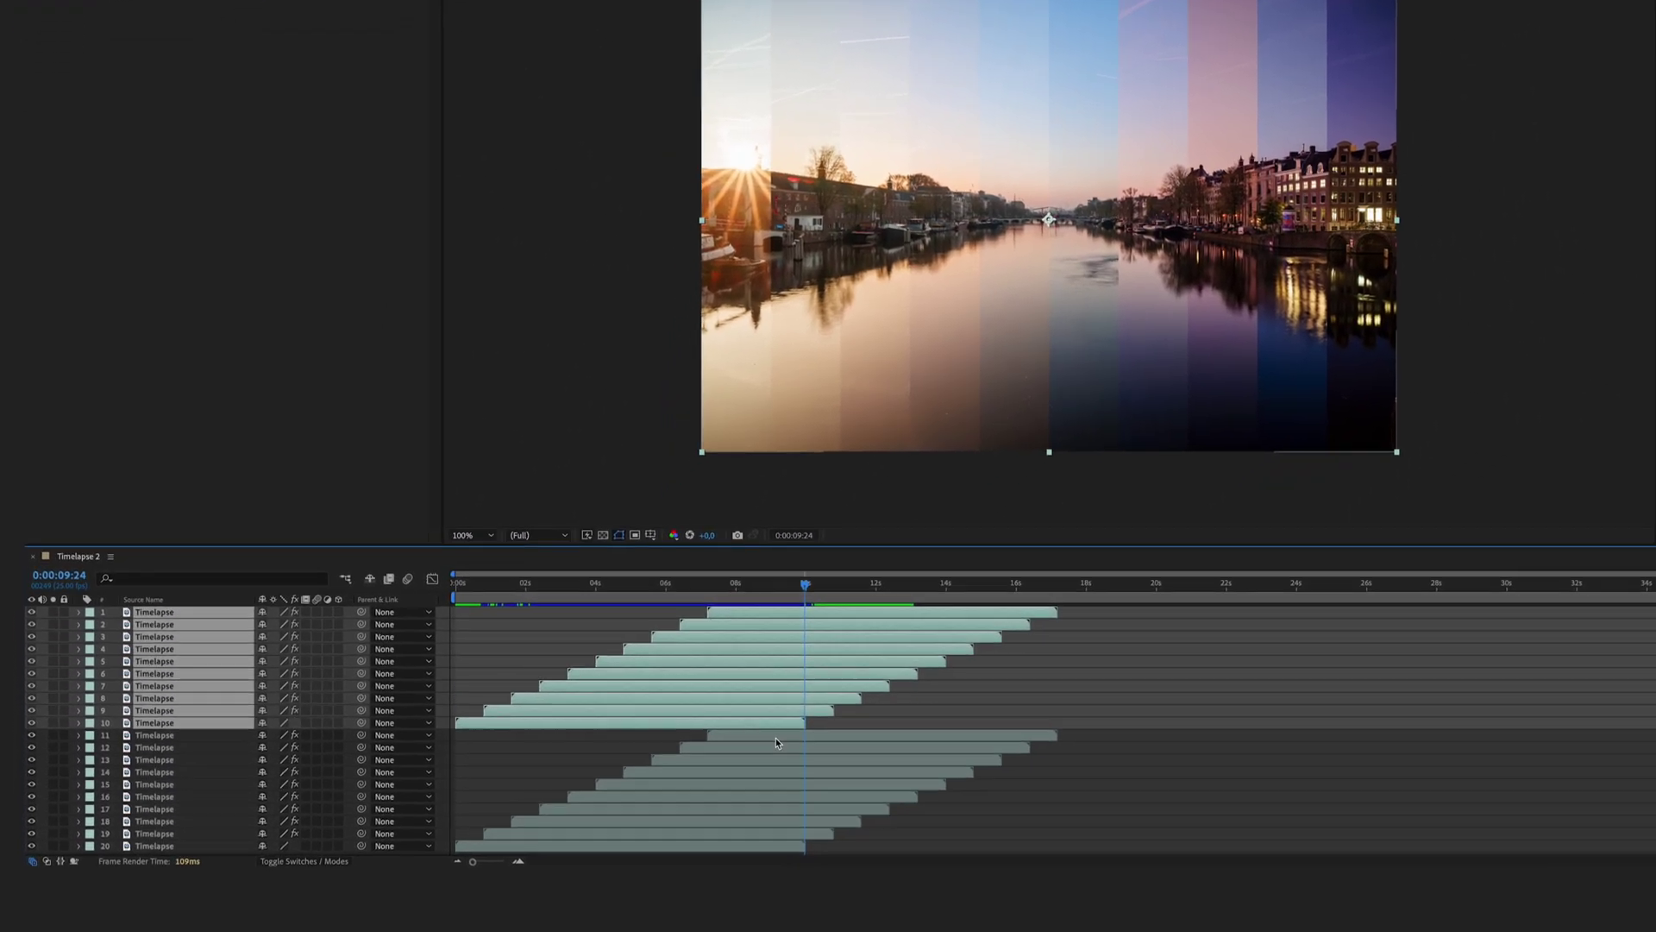
# Step: Shift layers 11–20 so the set begins at 10 seconds
pyautogui.click(675, 807)
pyautogui.keyDown('shift'); pyautogui.click(816, 807); pyautogui.keyUp('shift')
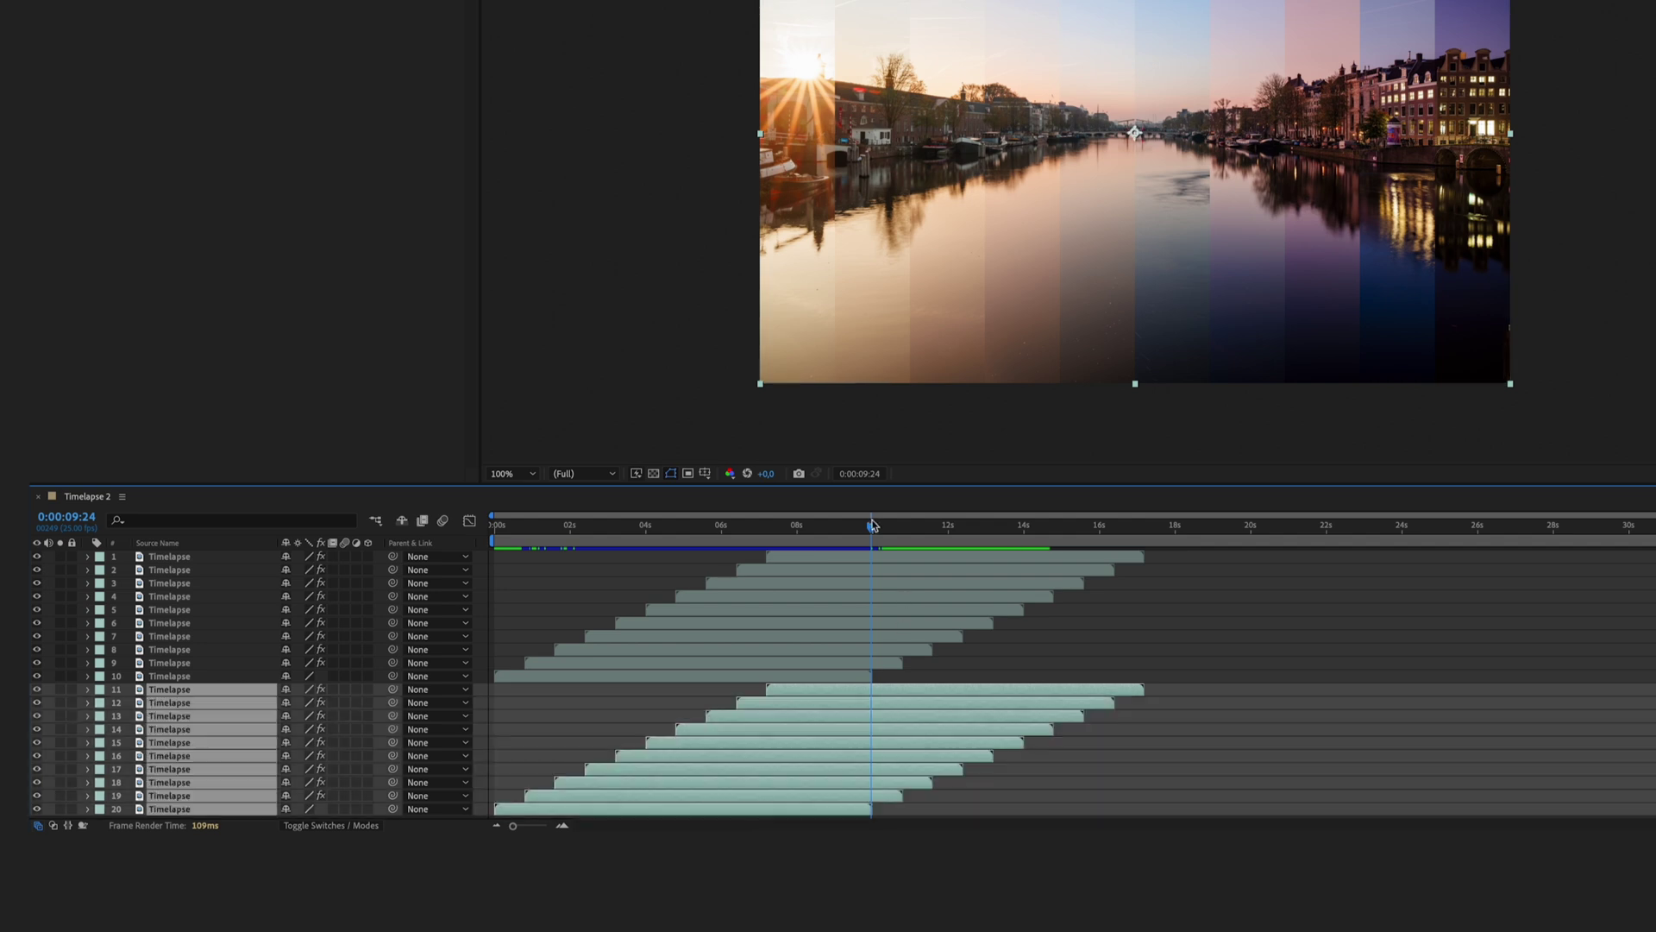
pyautogui.moveTo(874, 529); pyautogui.dragTo(872, 528)
pyautogui.press('pagedown')
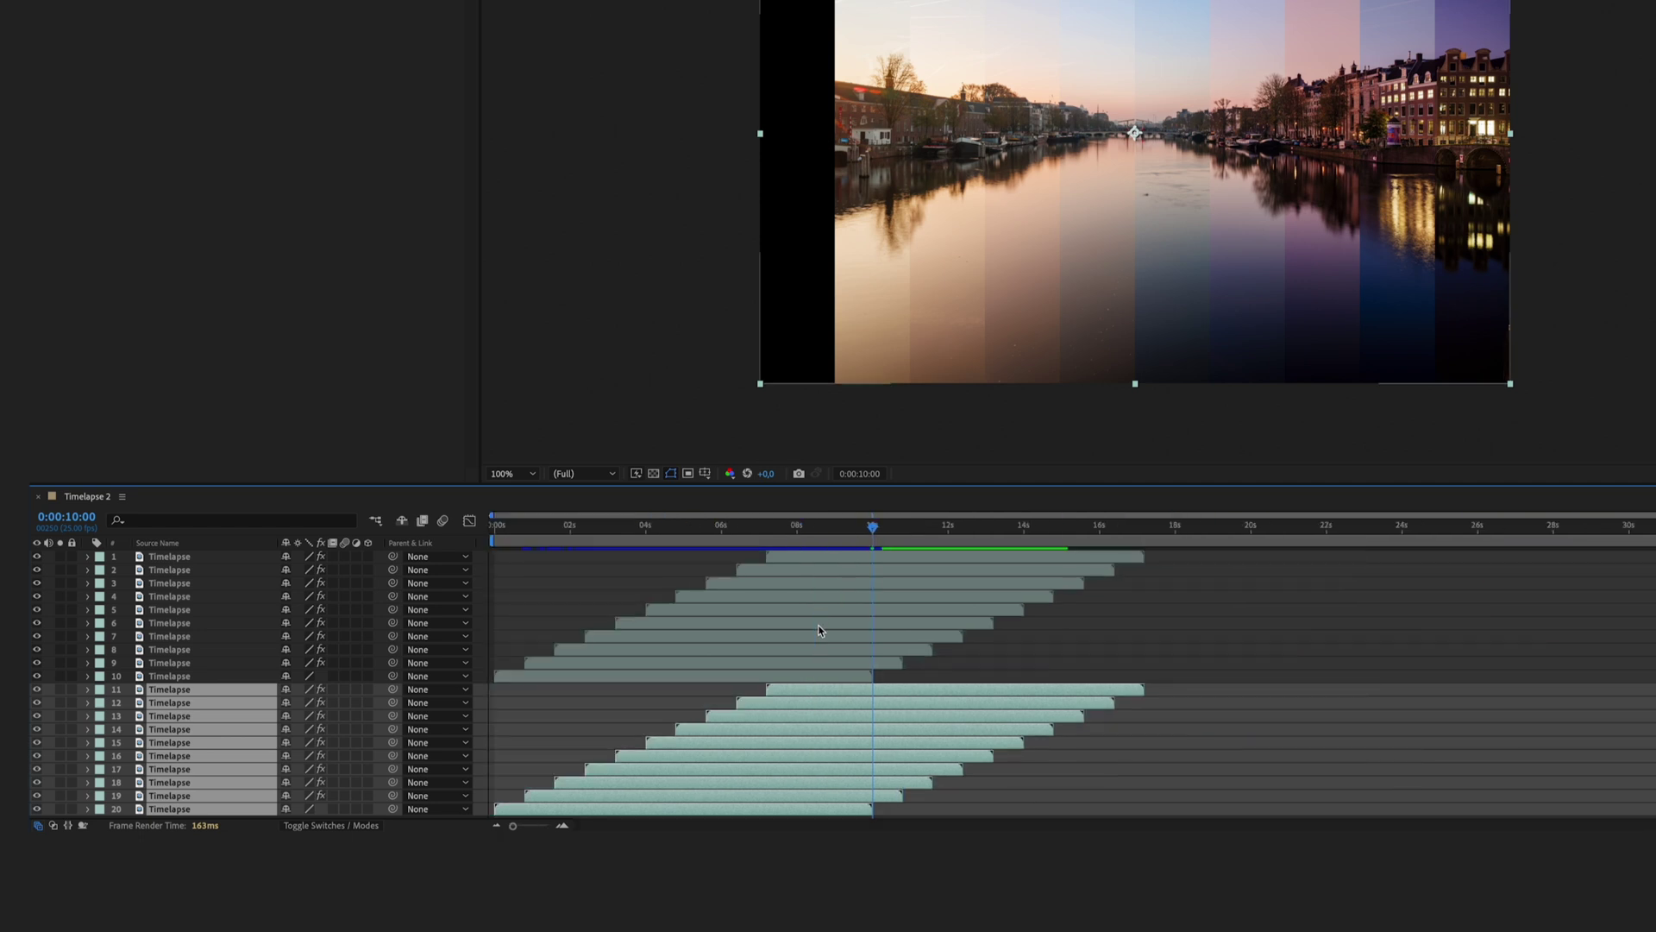
pyautogui.moveTo(737, 814); pyautogui.dragTo(1100, 789)
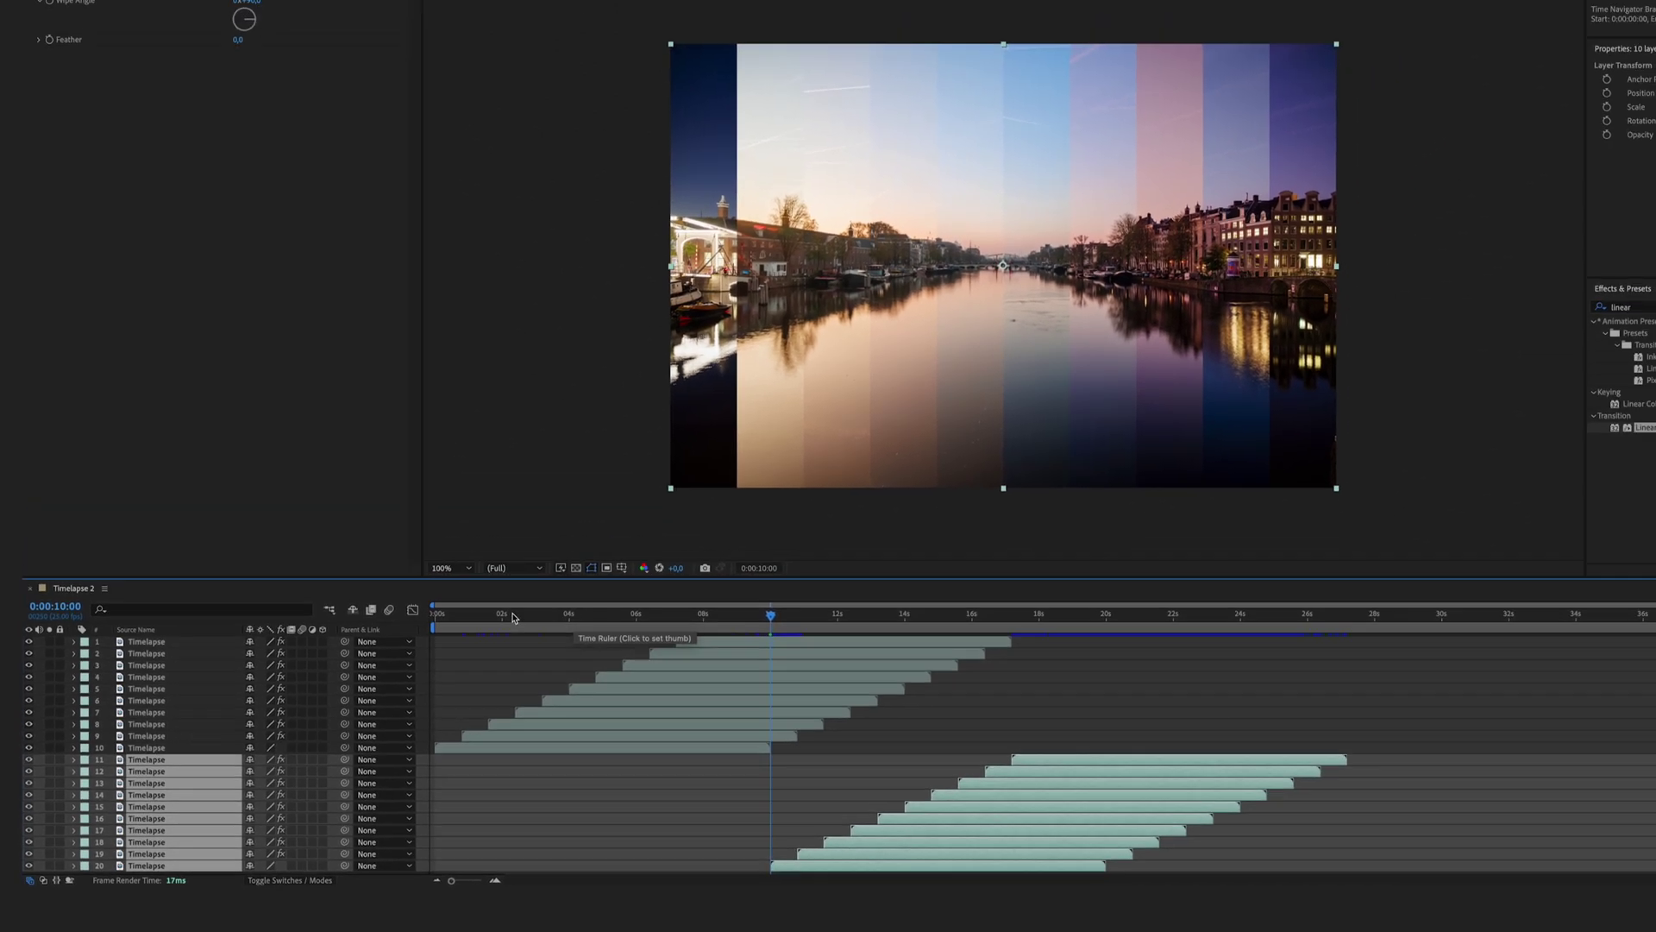
pyautogui.click(434, 615)
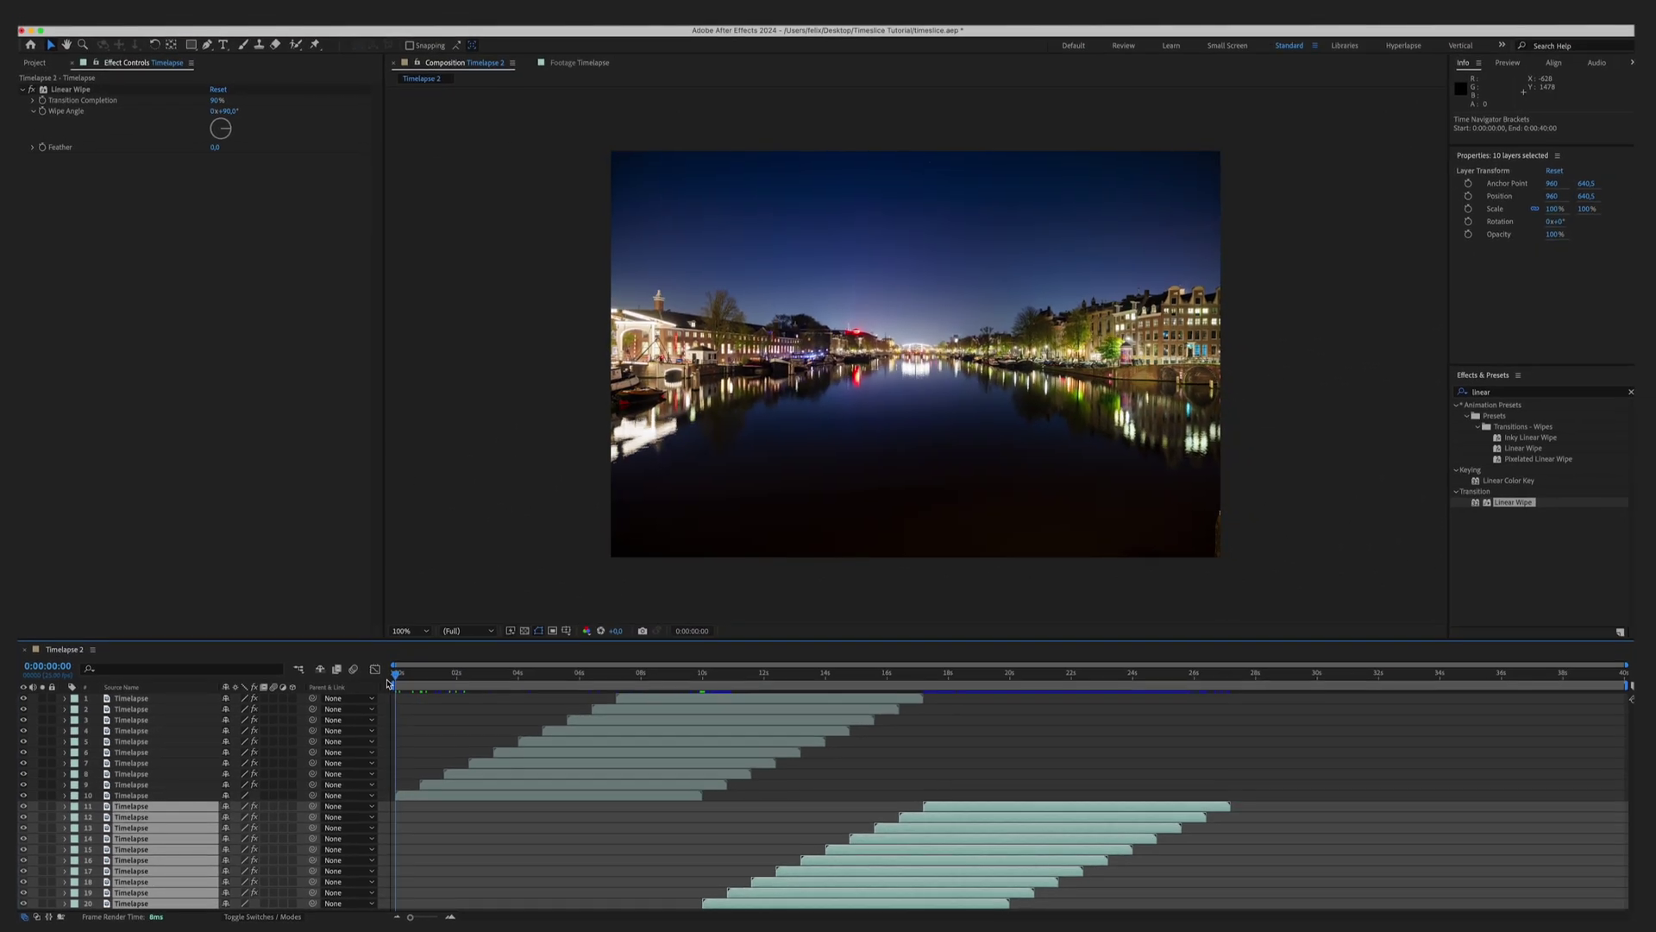
pyautogui.moveTo(388, 683); pyautogui.dragTo(1194, 682)
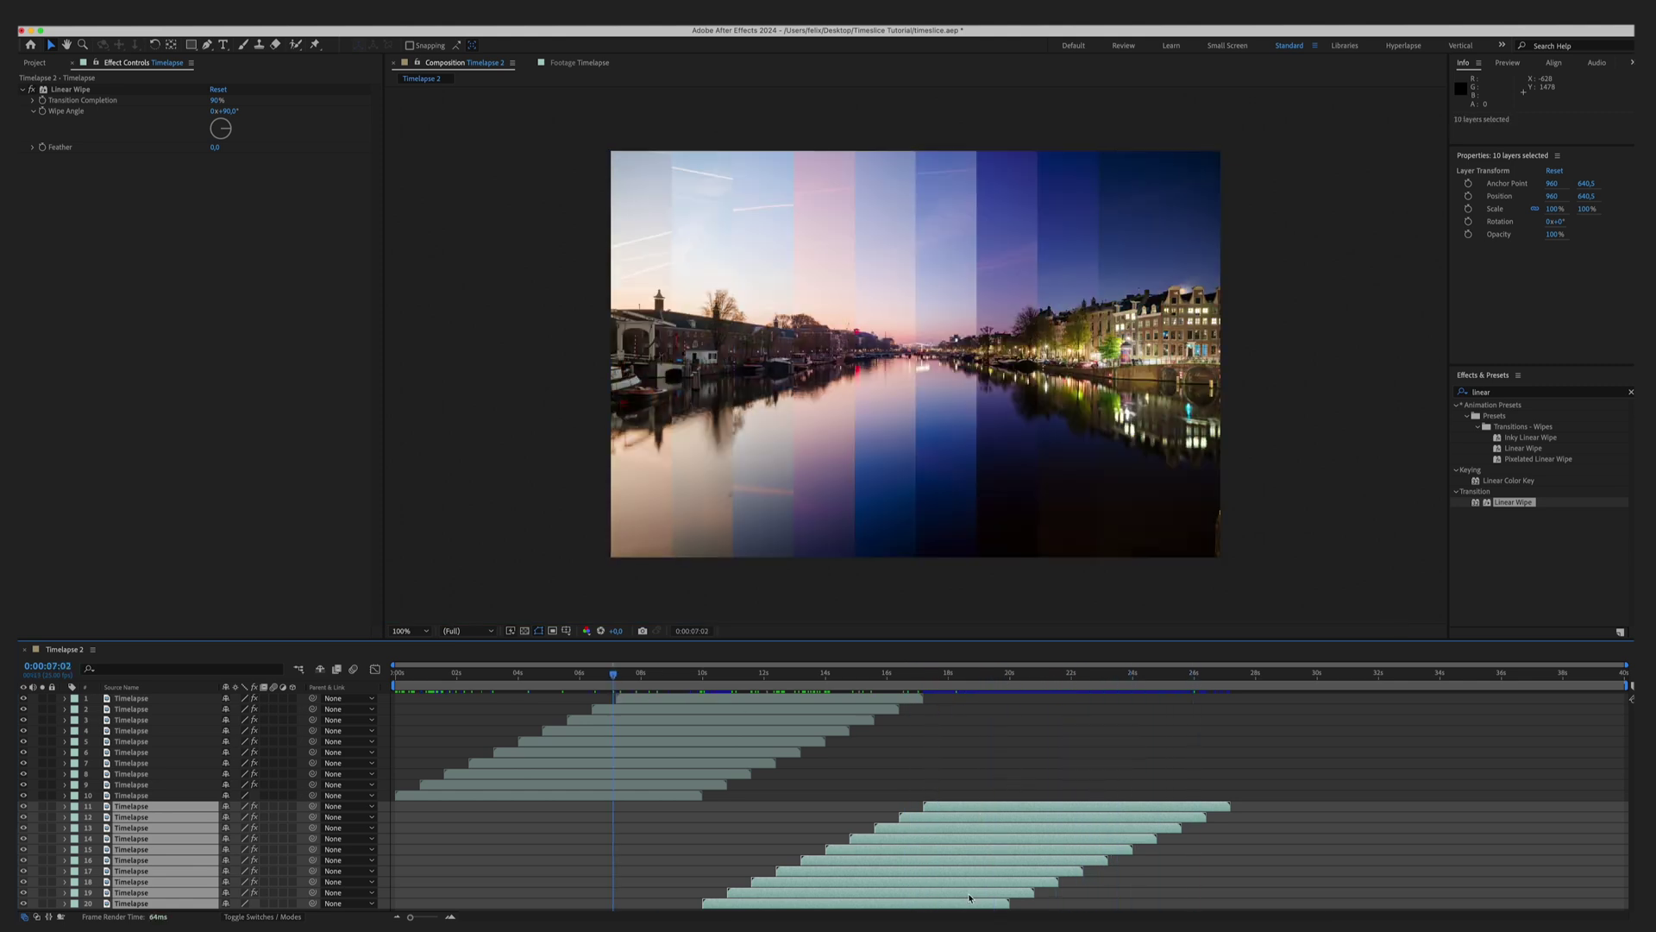
# Step: Duplicate layers 11–20 as layers 21–30 at the bottom and shift them to start at 0:00:19:24
pyautogui.press('super+d')
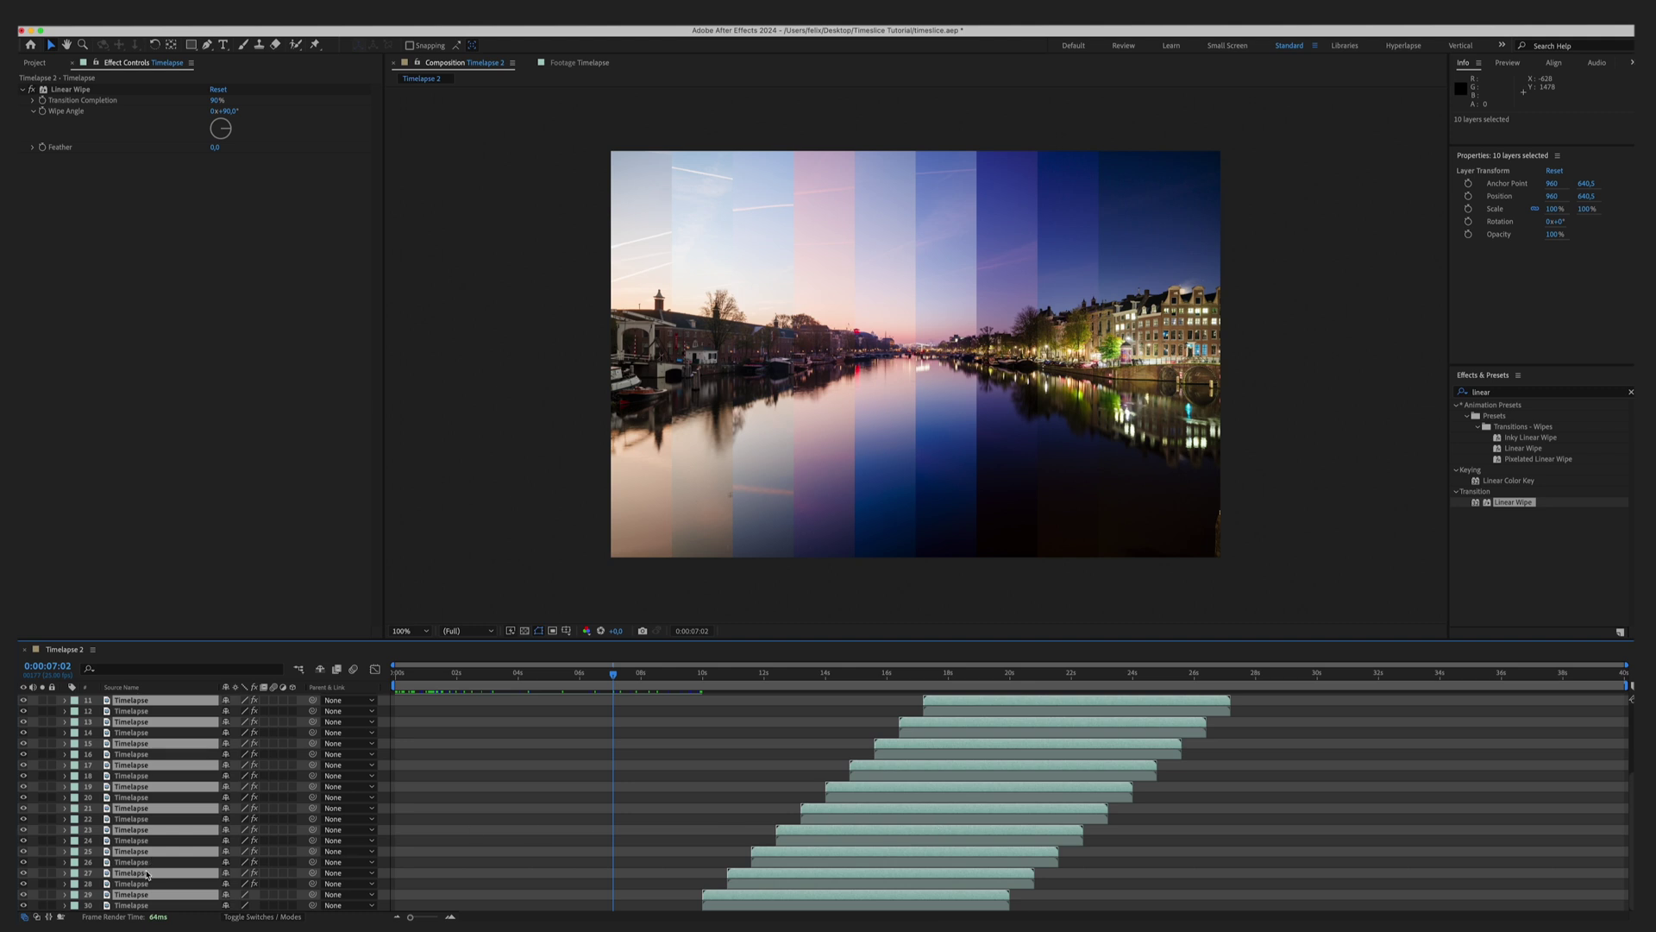
pyautogui.moveTo(146, 875); pyautogui.dragTo(147, 914)
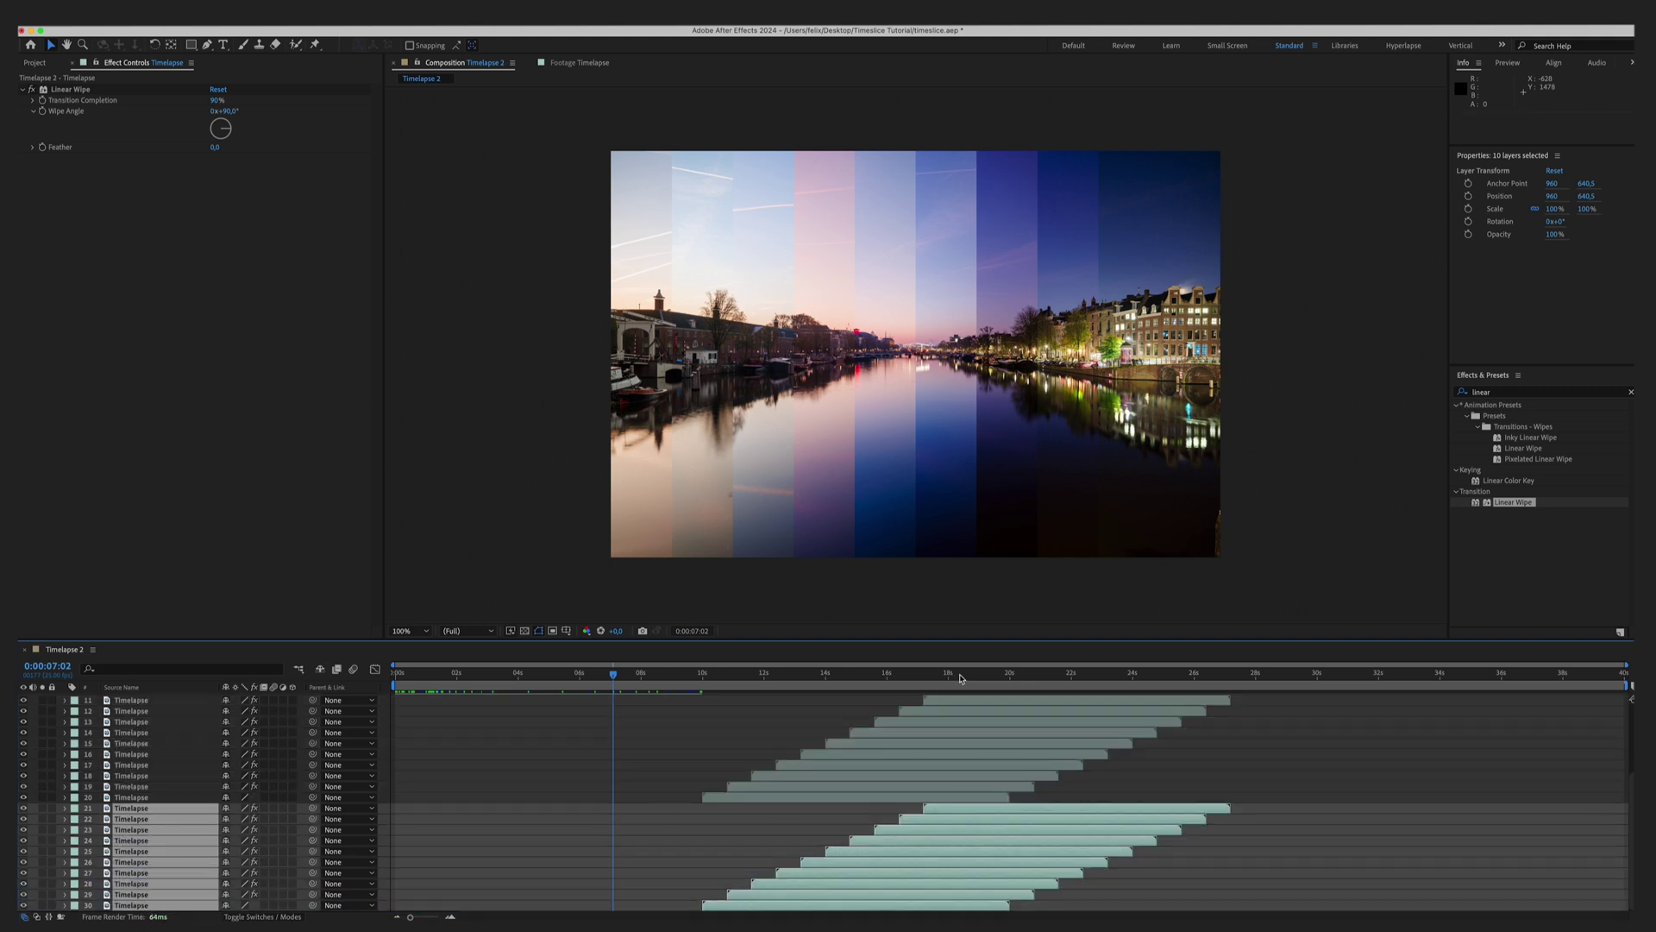
pyautogui.moveTo(962, 678); pyautogui.dragTo(1010, 678)
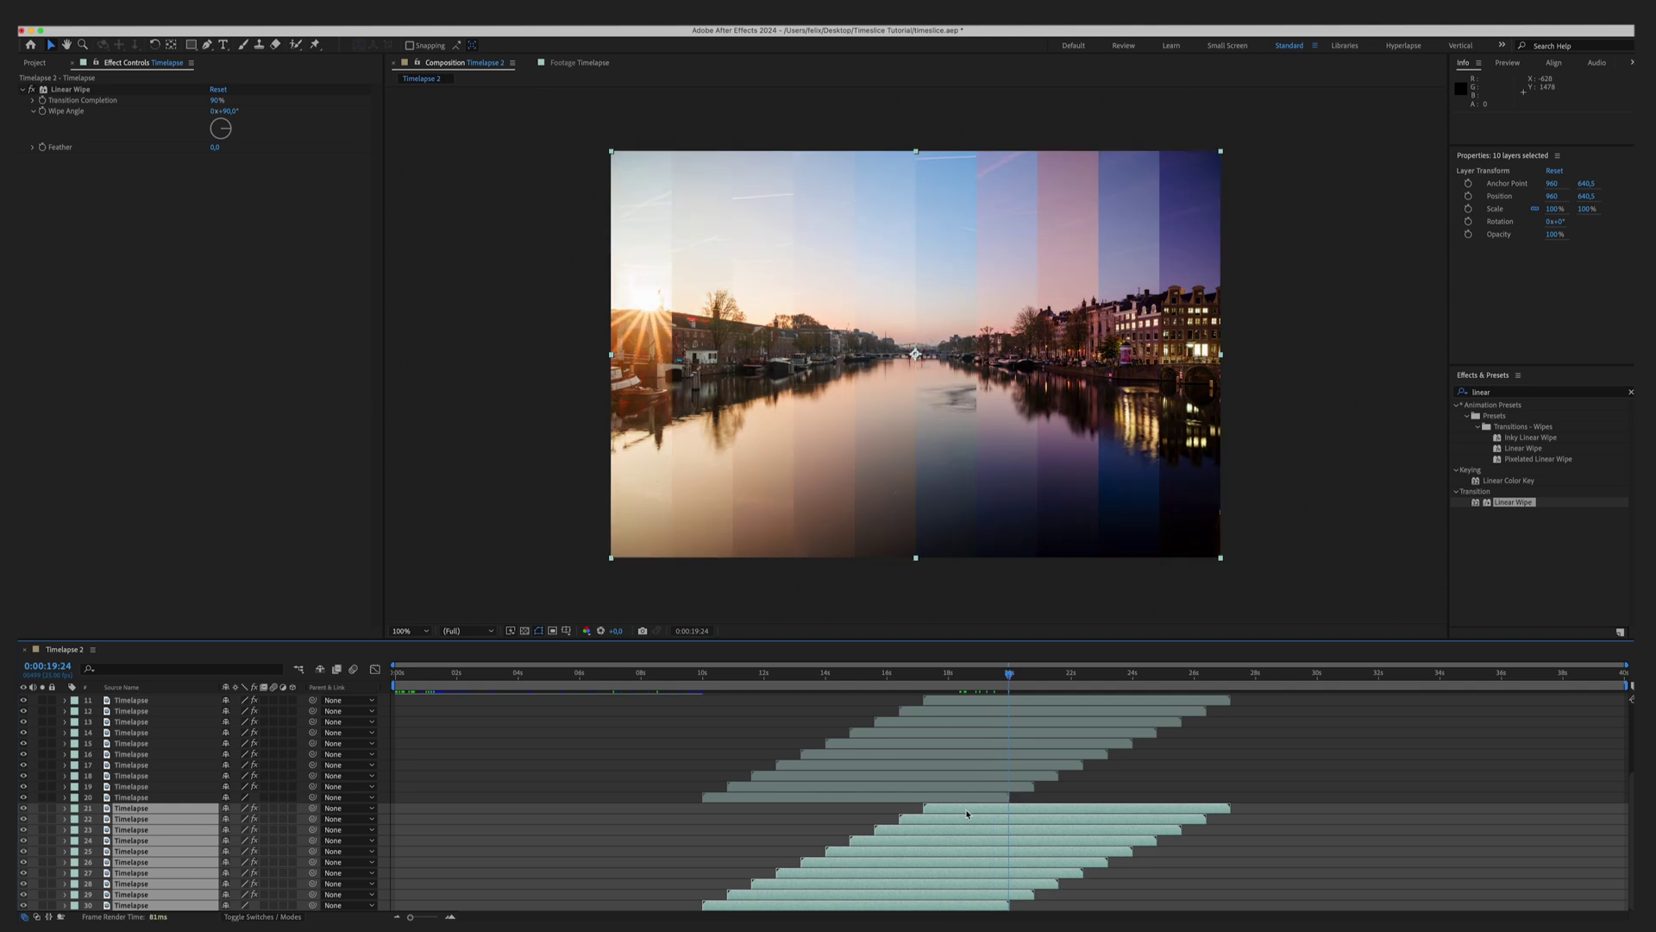
pyautogui.moveTo(1008, 802); pyautogui.dragTo(1271, 803)
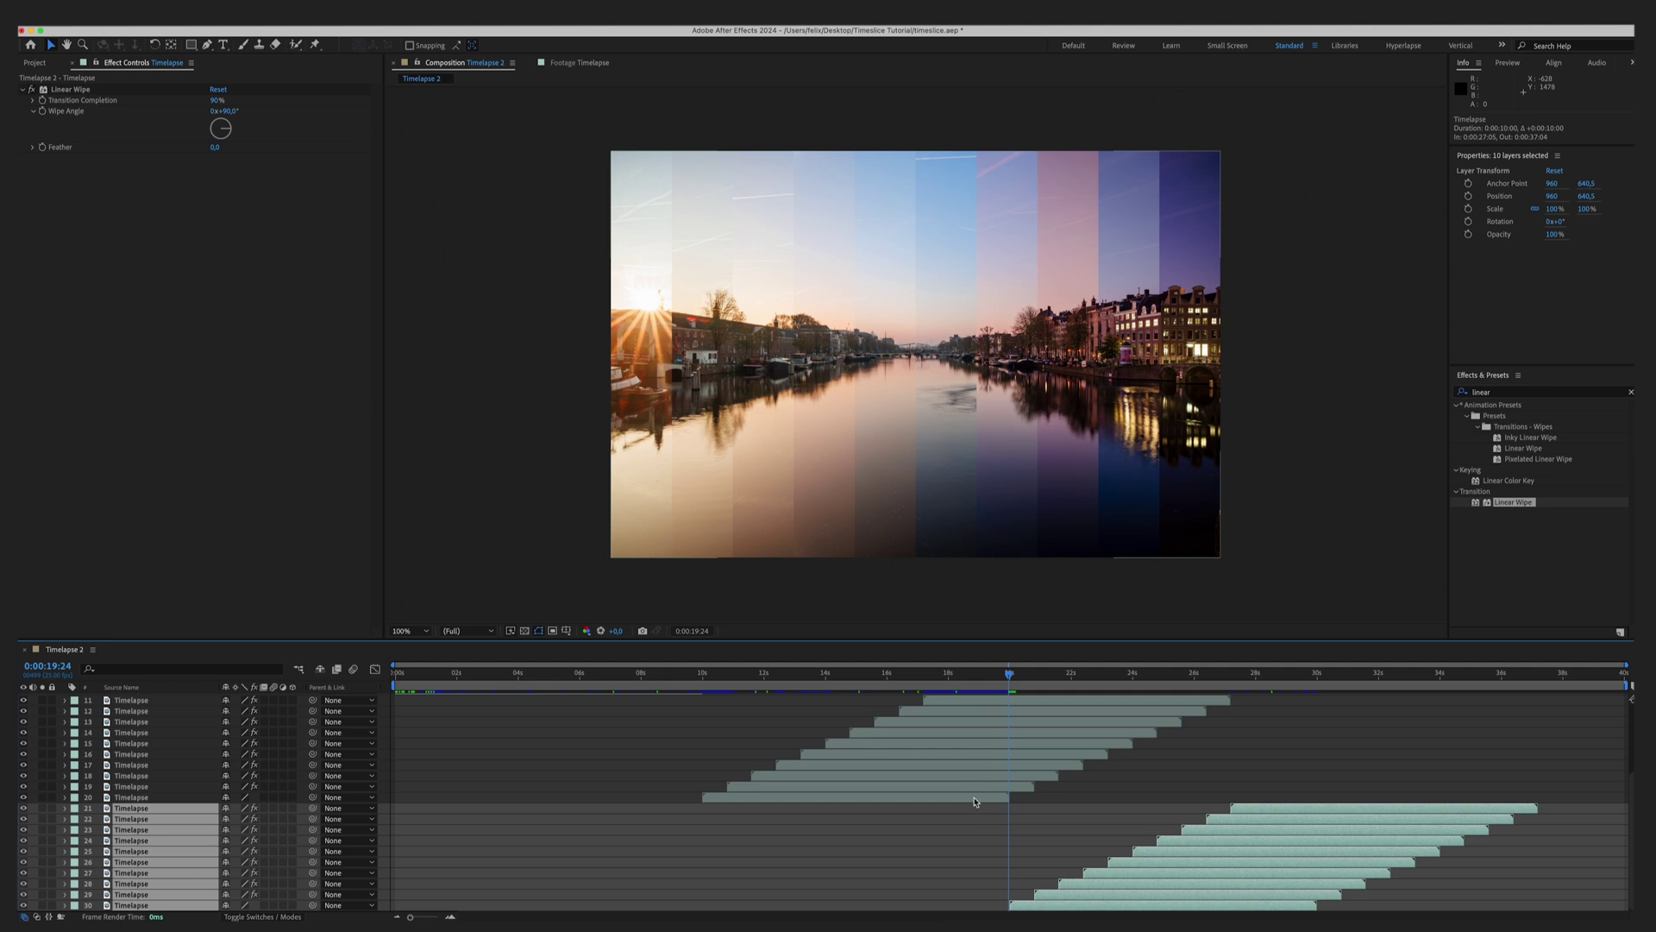
# Step: Time-reverse layers 11–20 via Time > Time-Reverse Layer
pyautogui.click(974, 801)
pyautogui.scroll(1, 976, 802)
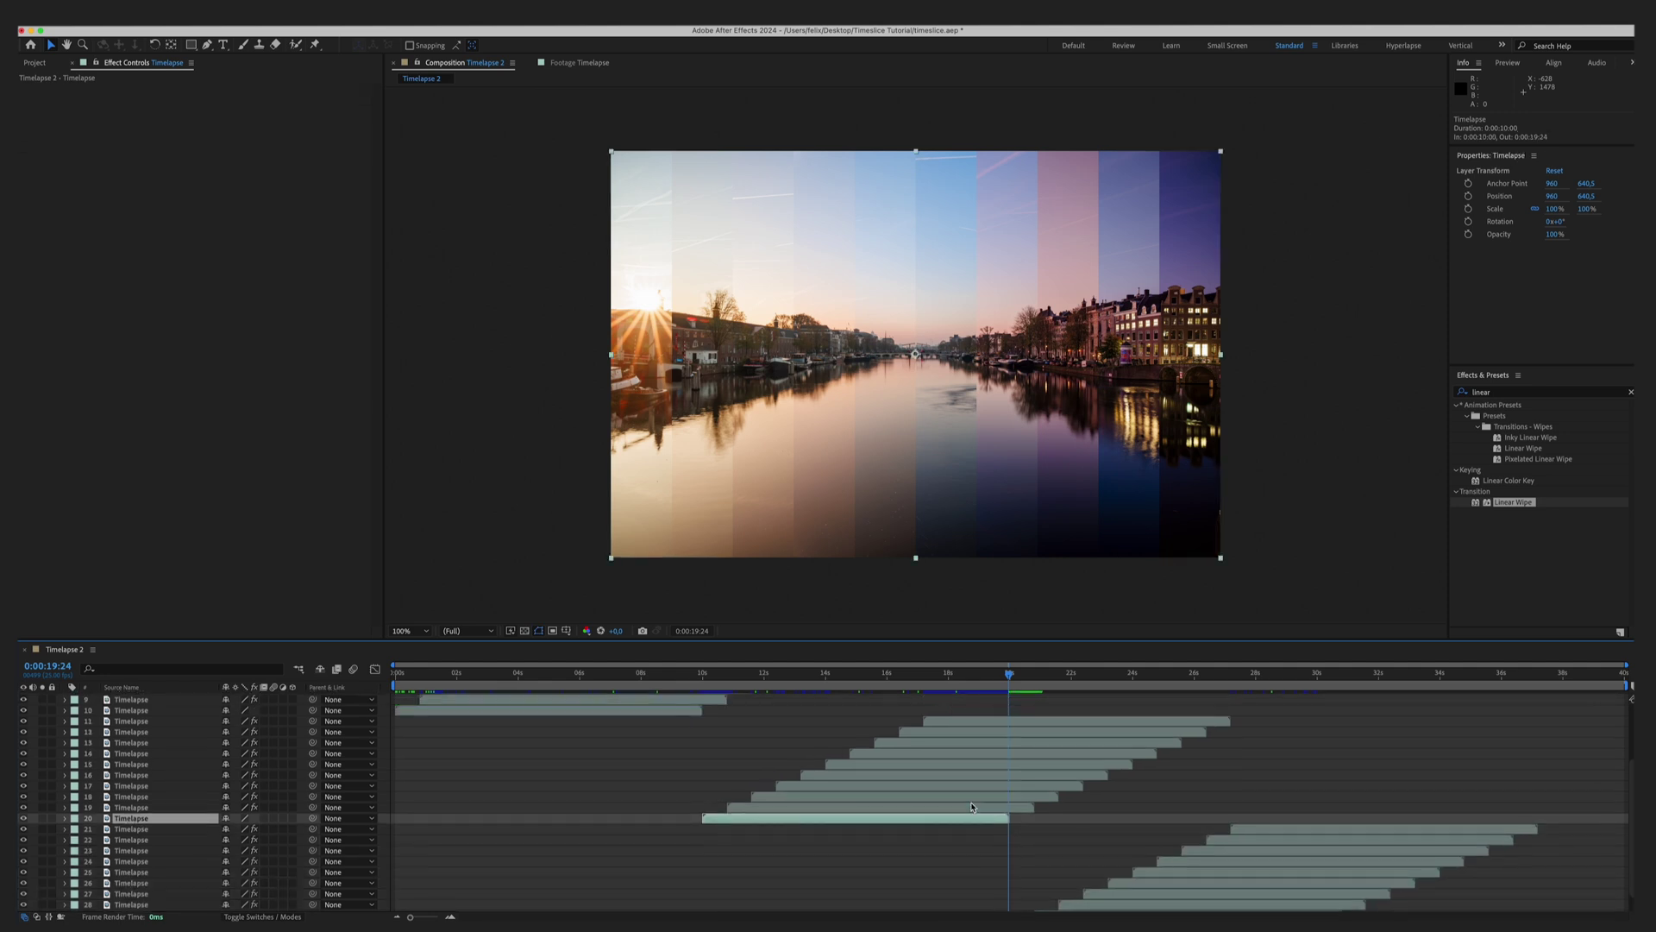
pyautogui.keyDown('shift'); pyautogui.click(979, 723); pyautogui.keyUp('shift')
pyautogui.rightClick(979, 723)
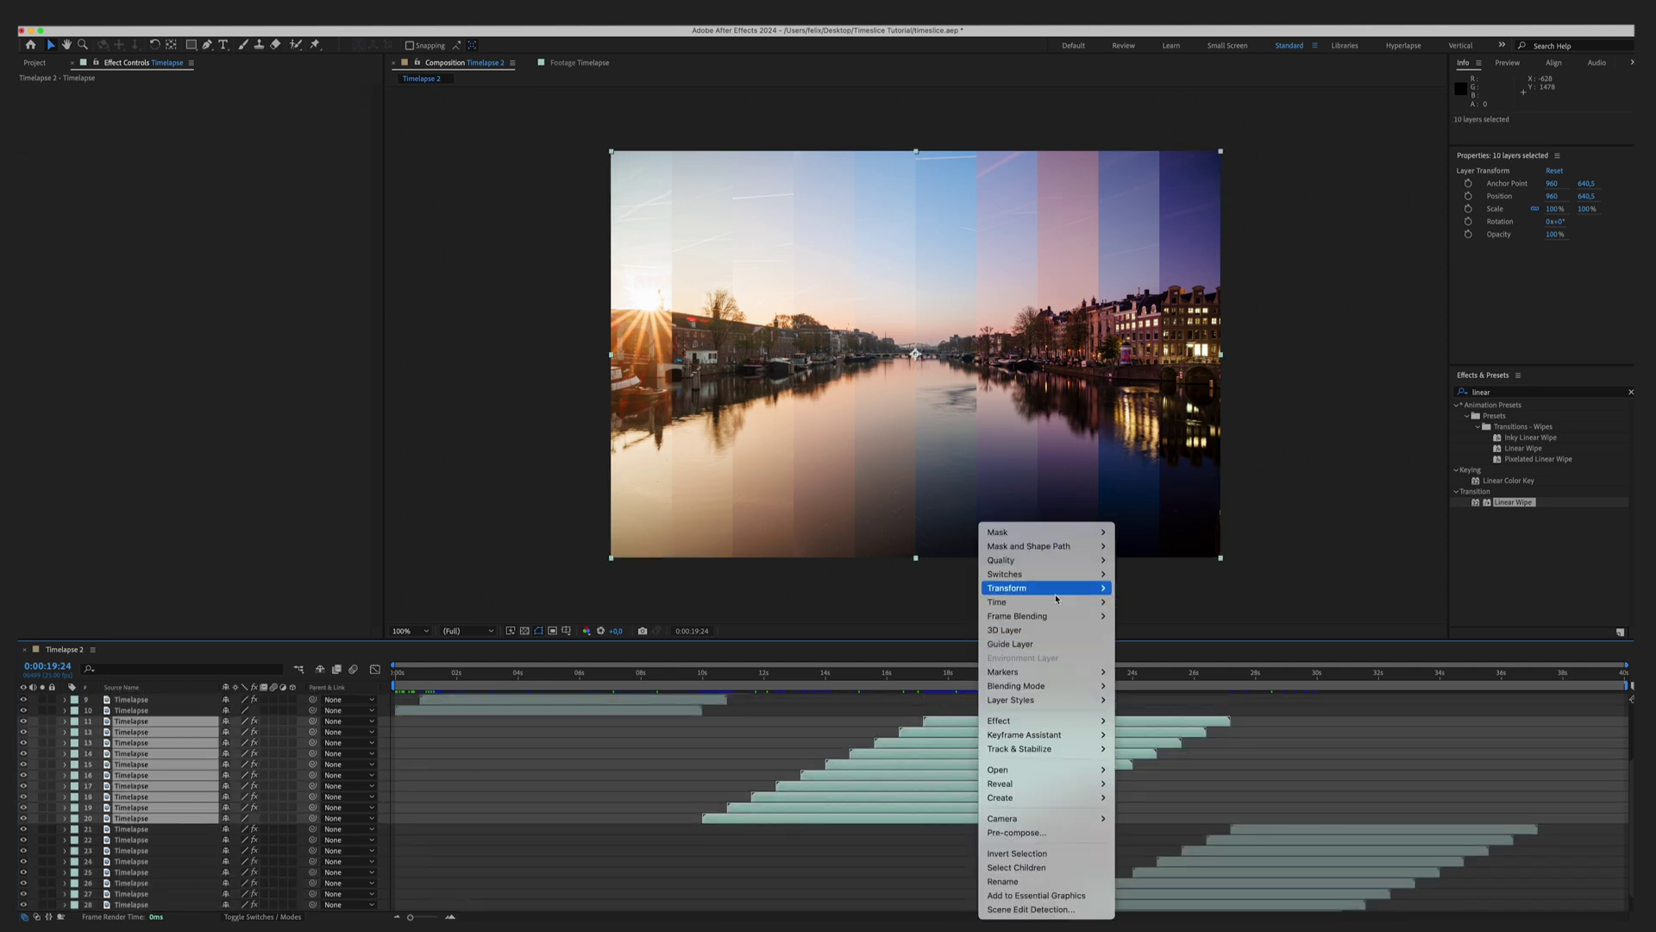
pyautogui.moveTo(1054, 603)
pyautogui.click(1173, 616)
# Step: Scrub from 10 seconds to the end to check the reversed middle section
pyautogui.click(726, 672)
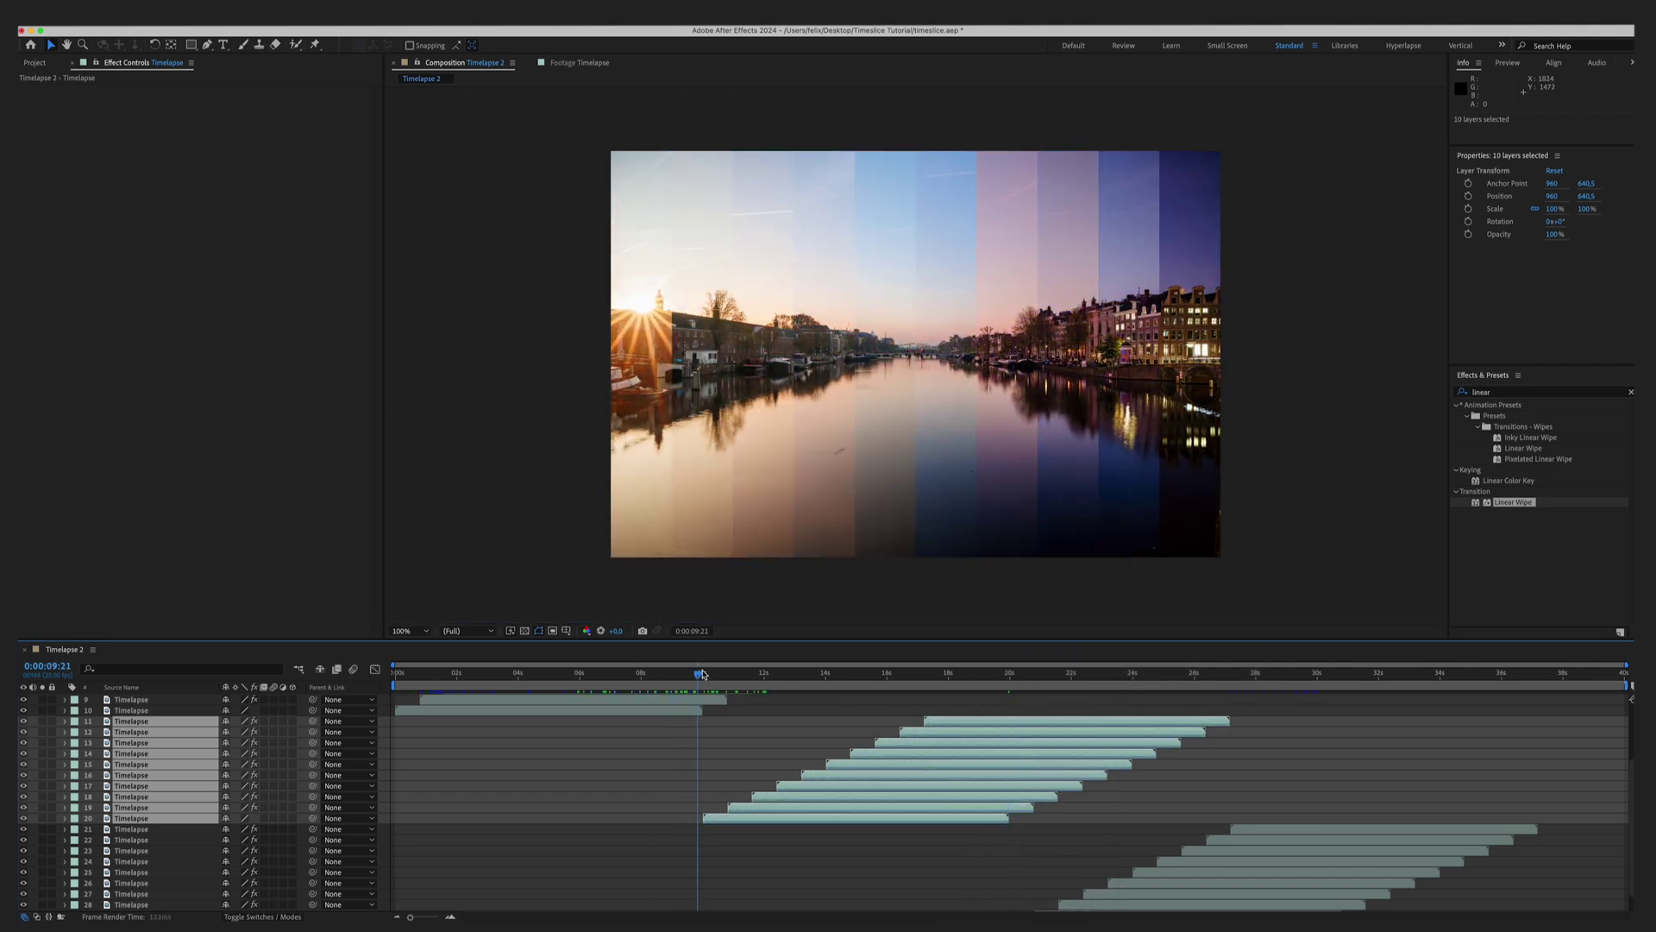
pyautogui.moveTo(726, 672); pyautogui.dragTo(1194, 698)
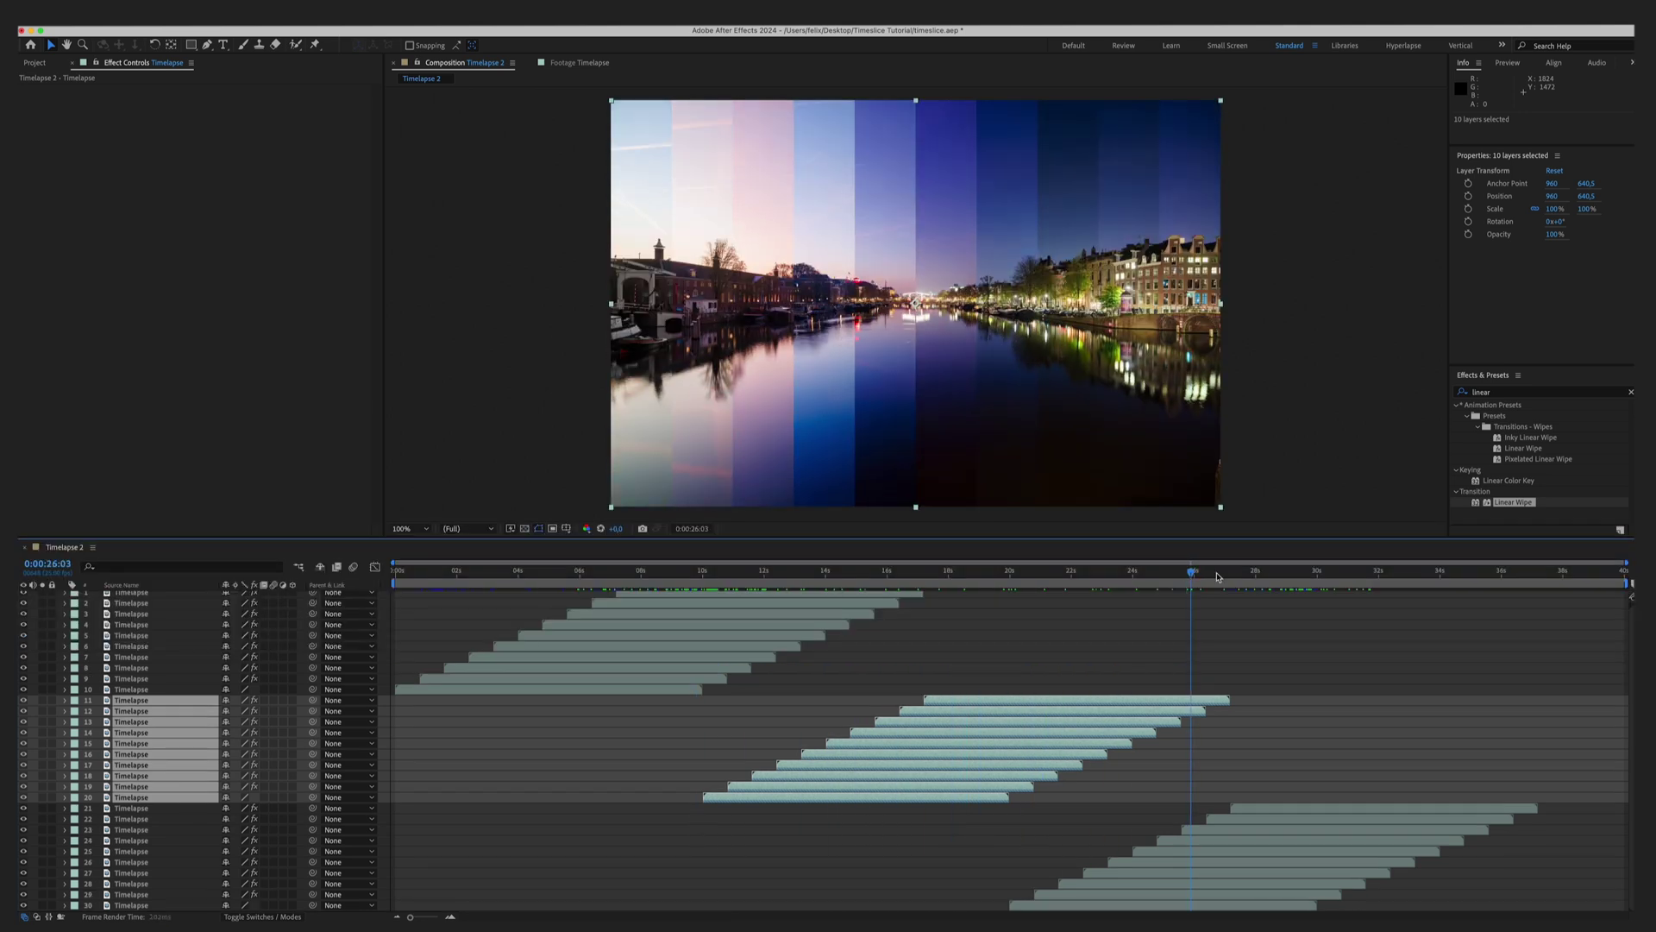
pyautogui.moveTo(1192, 571); pyautogui.dragTo(1323, 588)
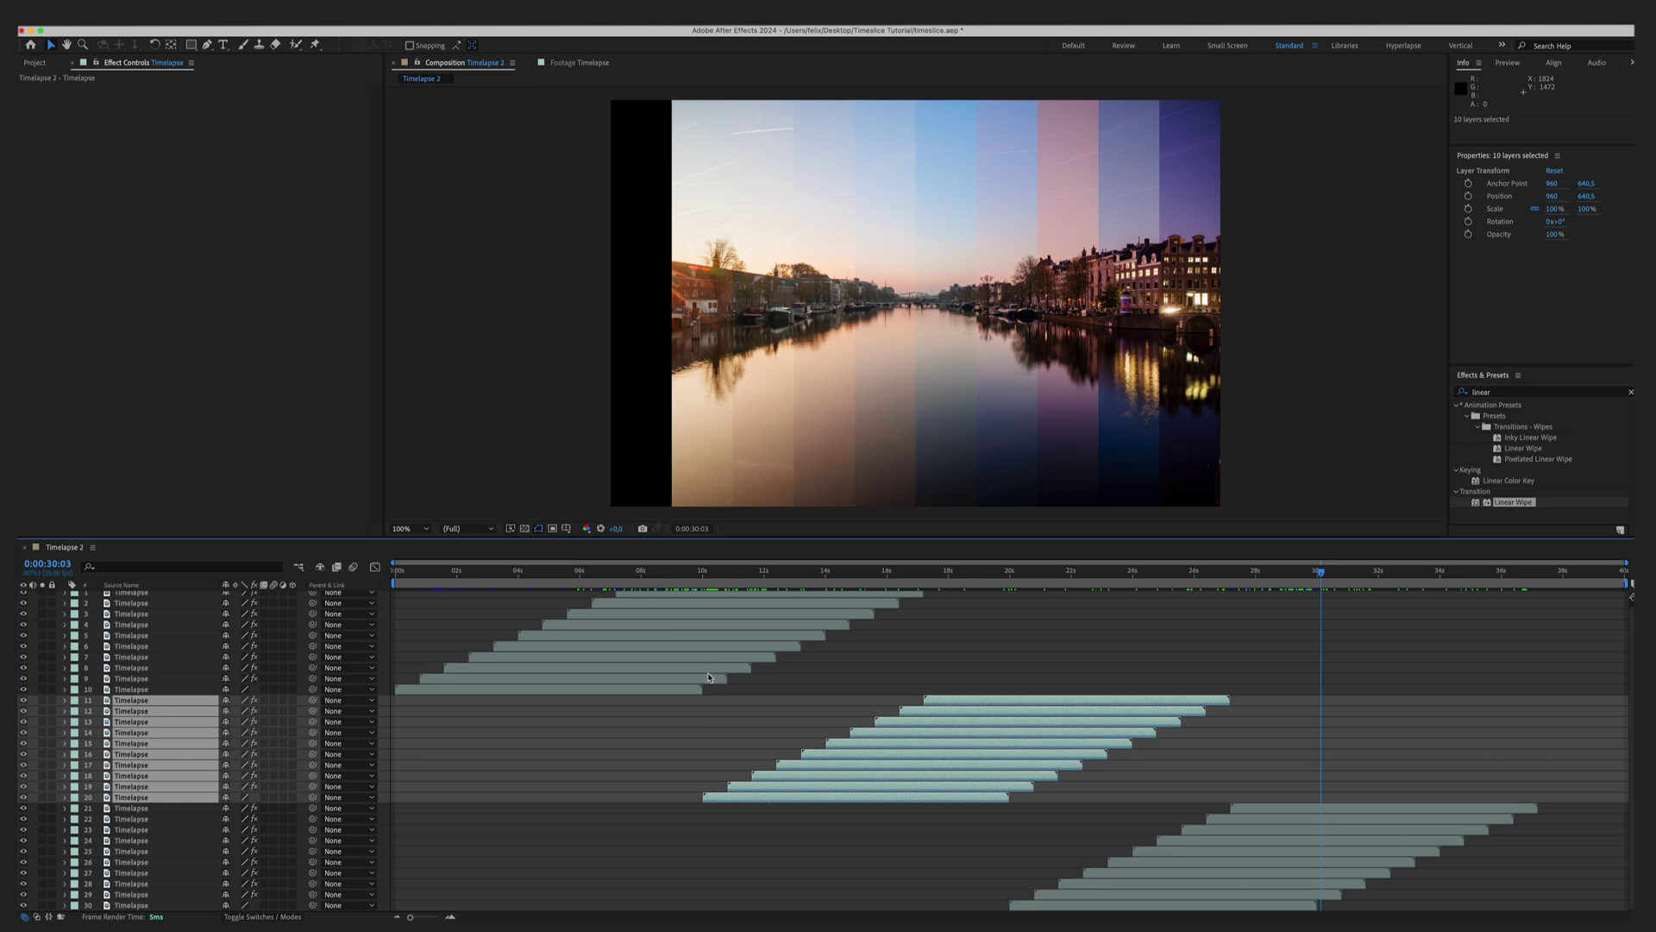
# Step: Set the work area to run from 10 seconds to 29:24
pyautogui.click(700, 690)
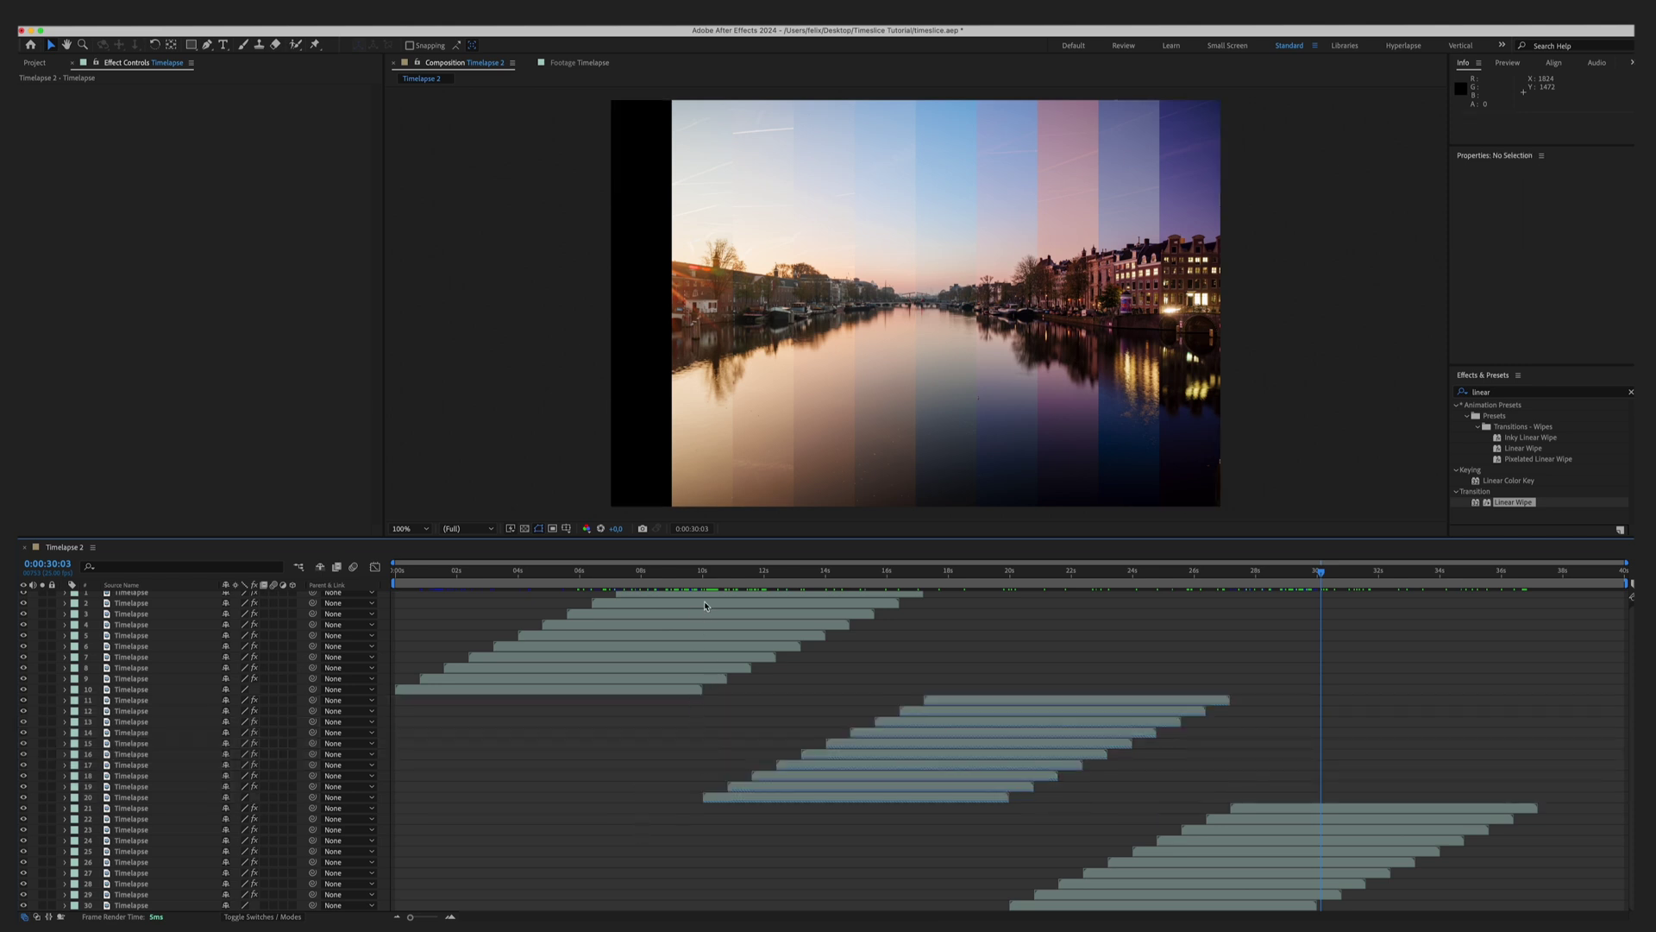
pyautogui.click(702, 572)
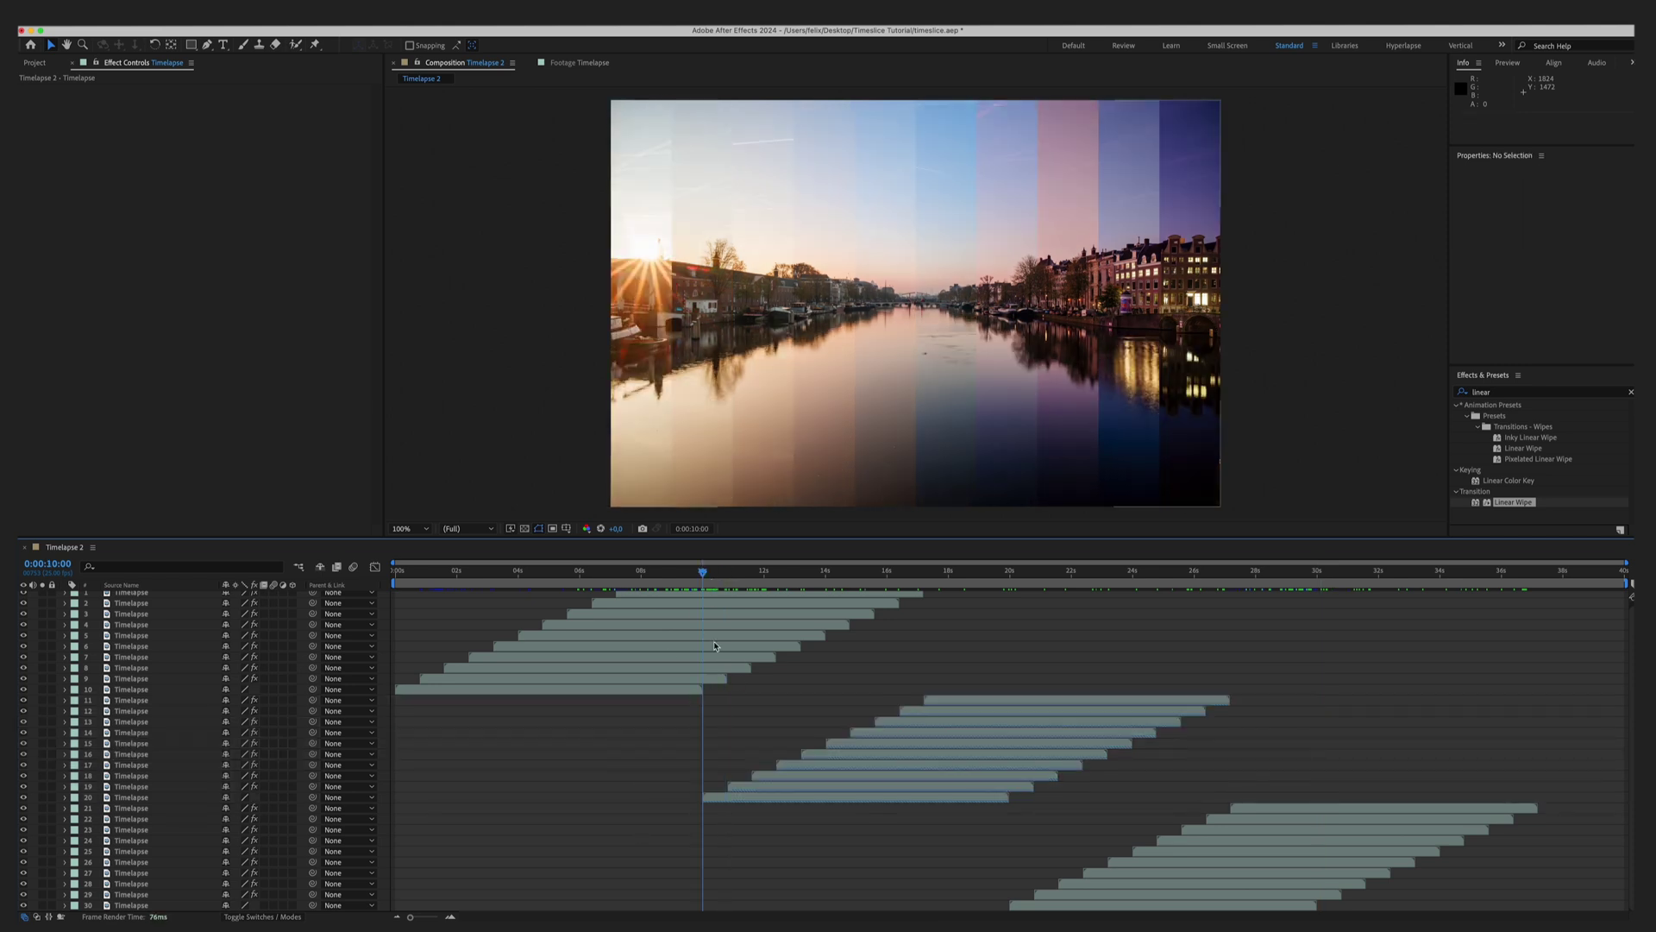
pyautogui.moveTo(395, 584); pyautogui.dragTo(697, 589)
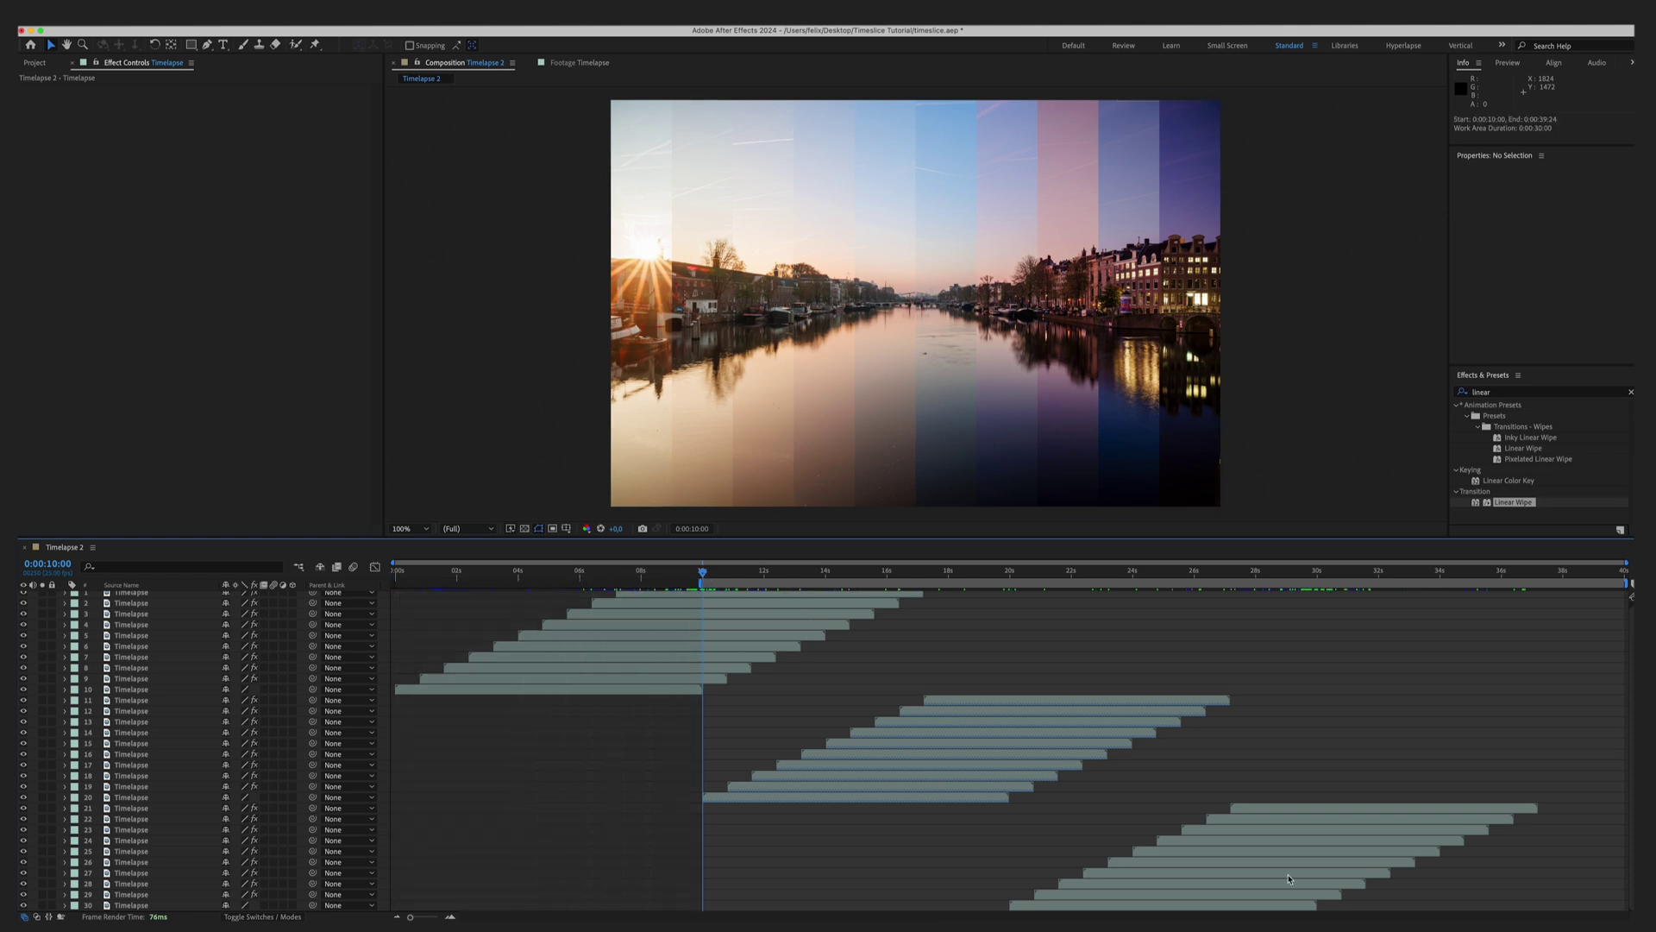
pyautogui.click(1337, 571)
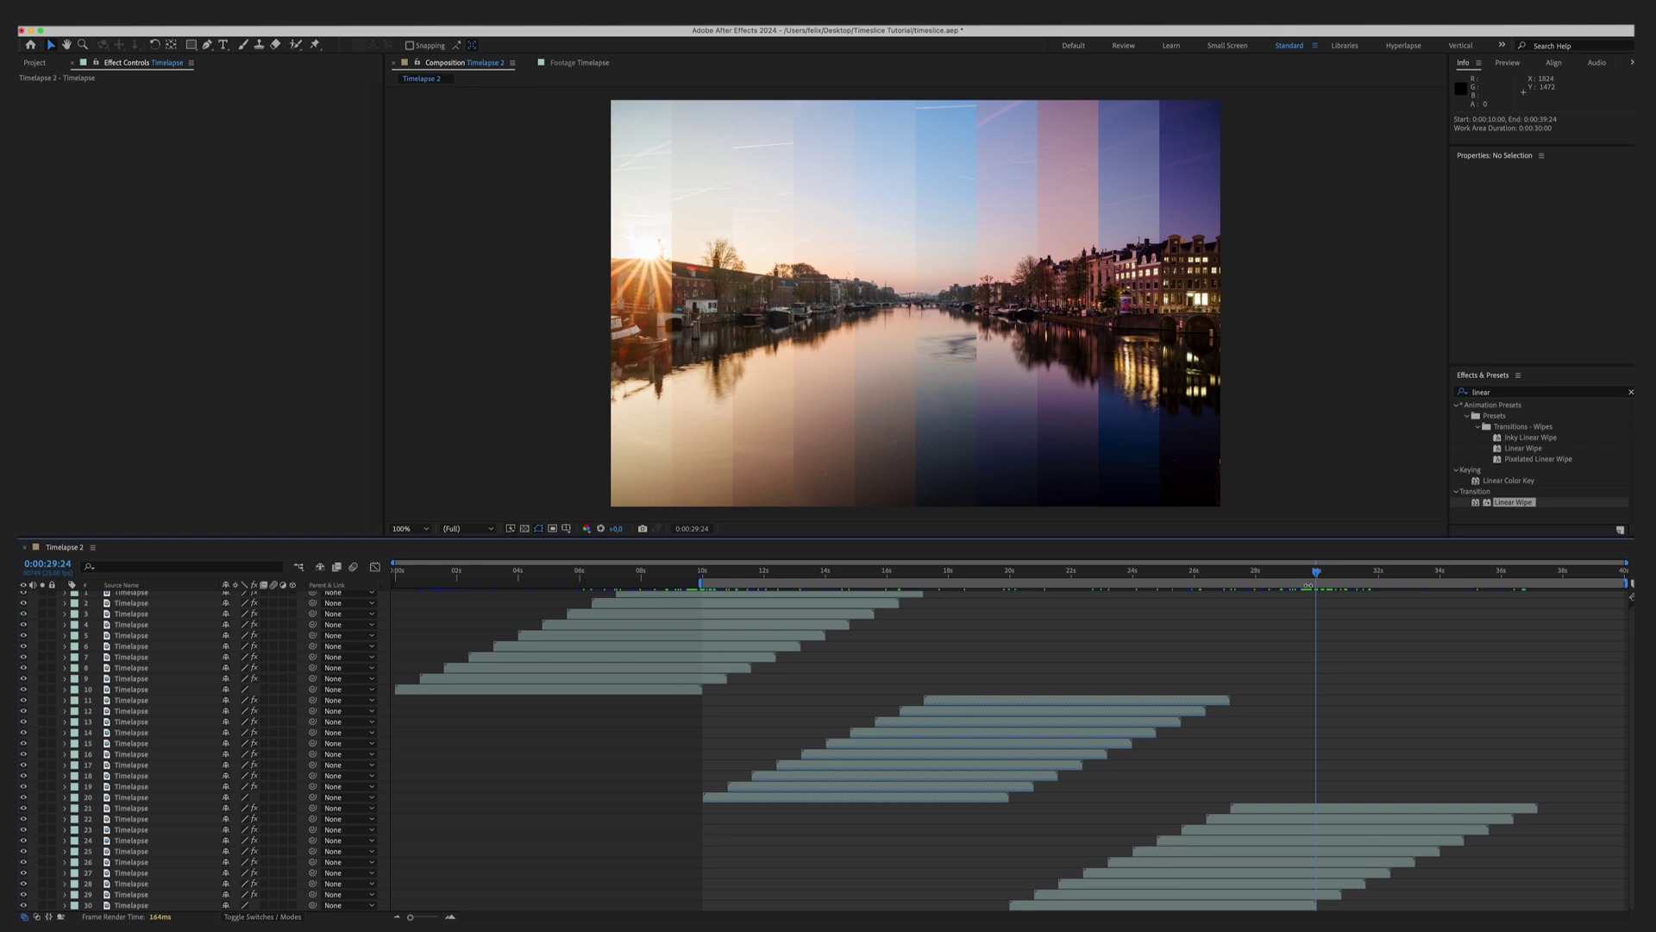
pyautogui.moveTo(1622, 584); pyautogui.dragTo(1317, 584)
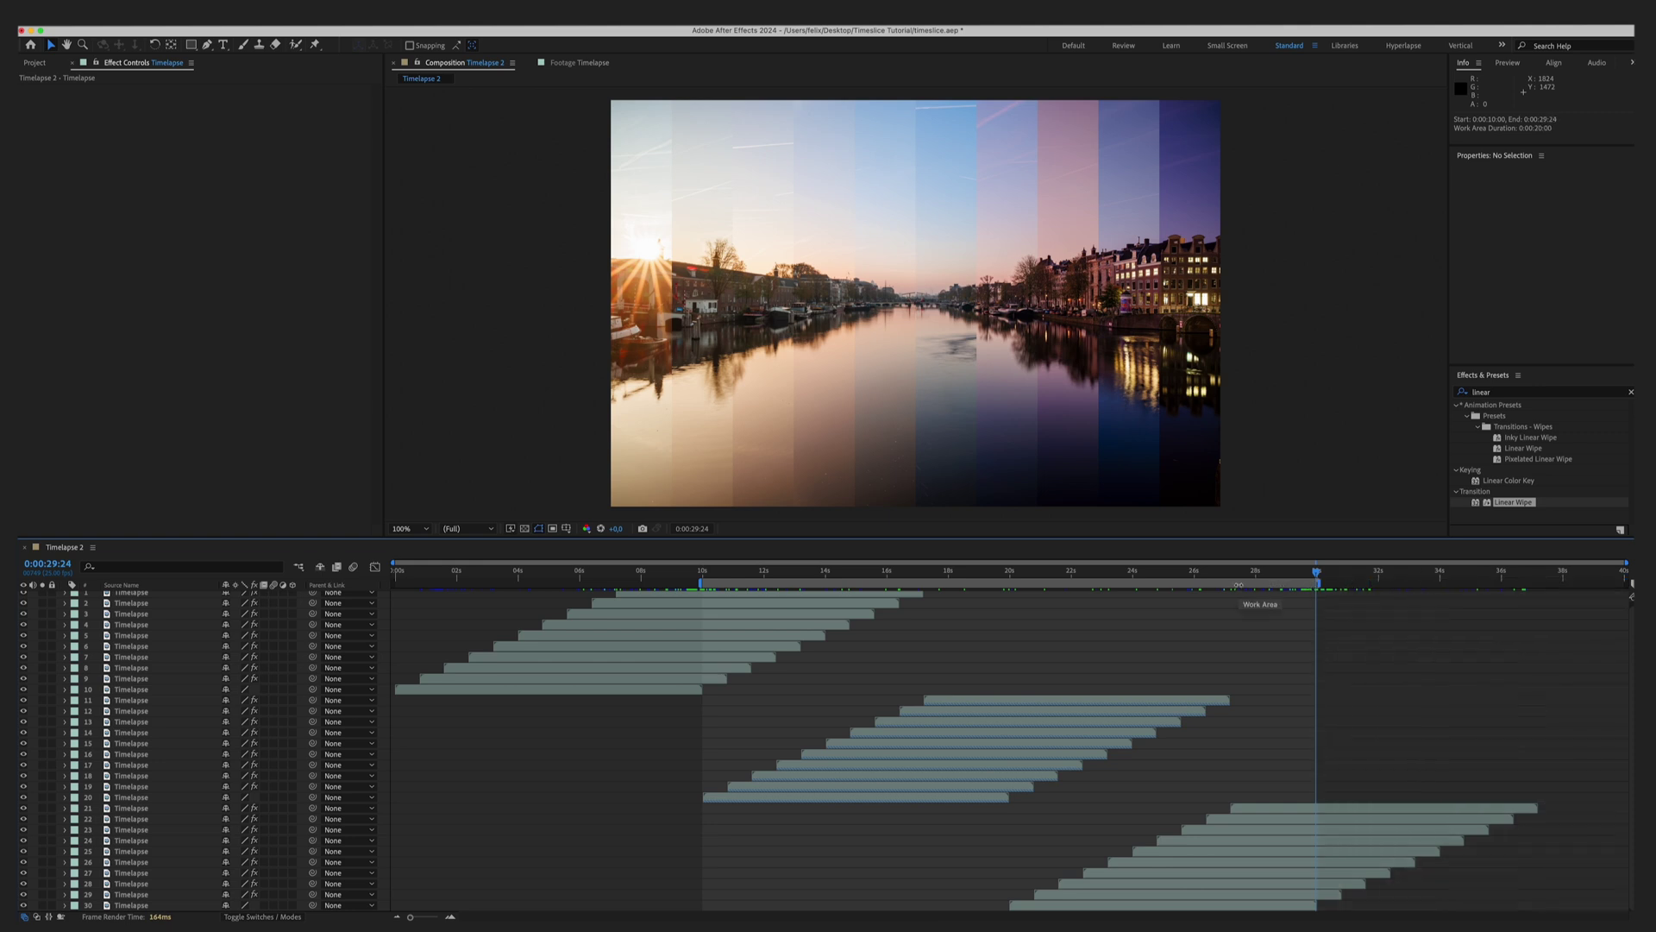
# Step: Trim the composition to the work area and scrub through the trimmed loop
pyautogui.rightClick(1239, 585)
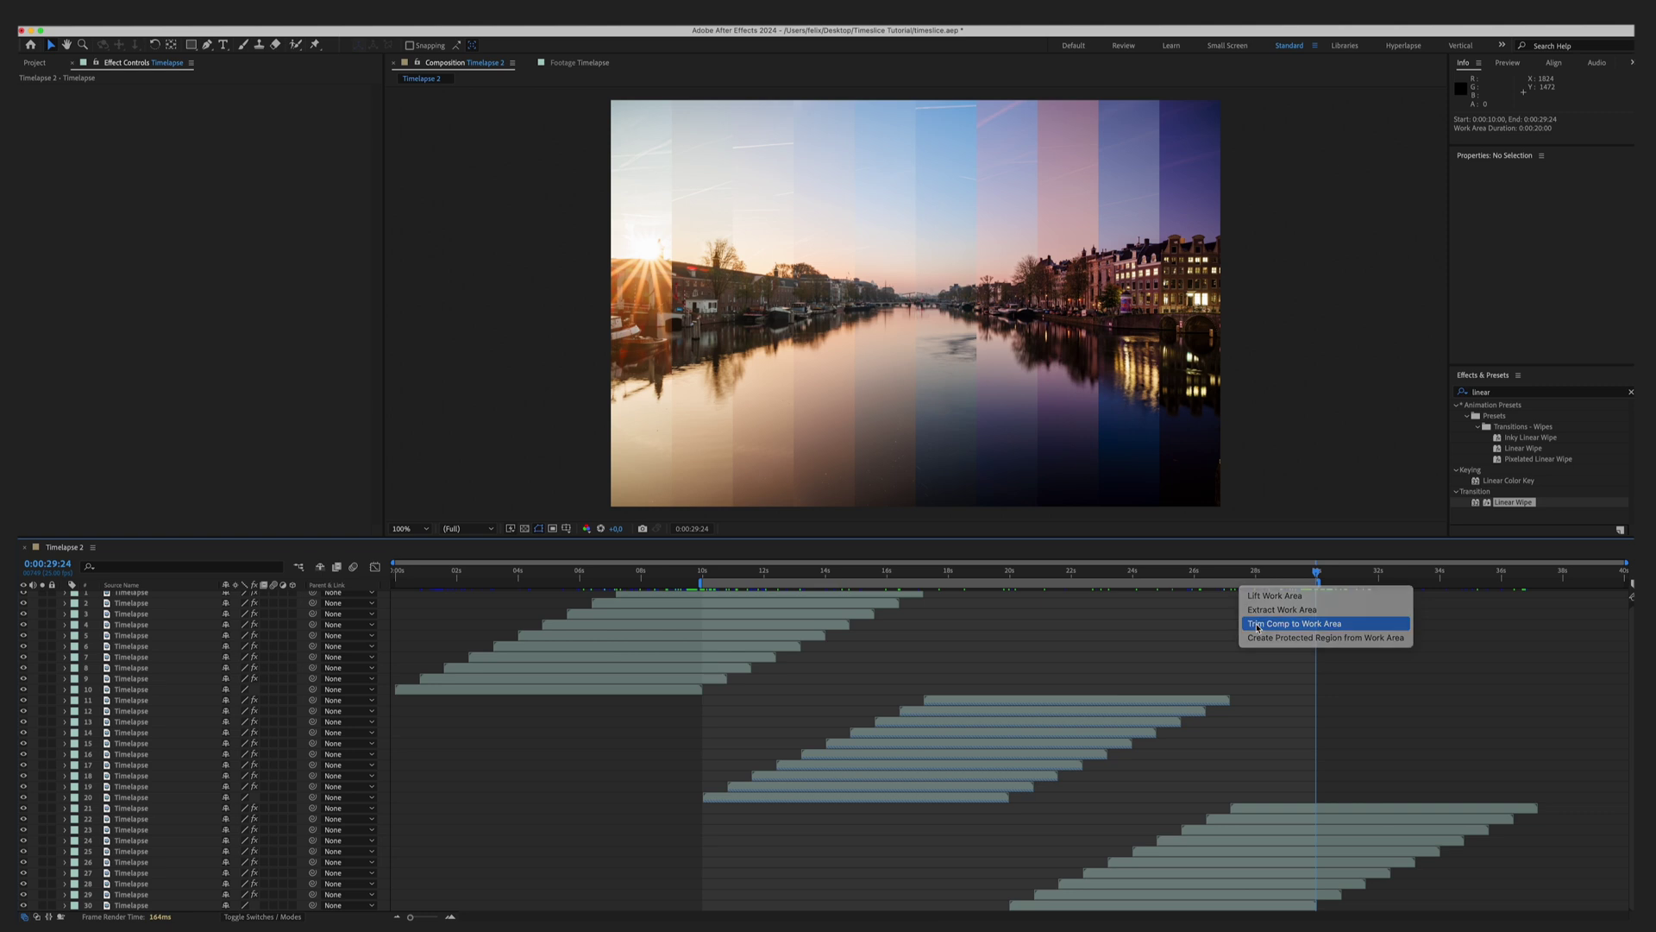
pyautogui.click(1258, 623)
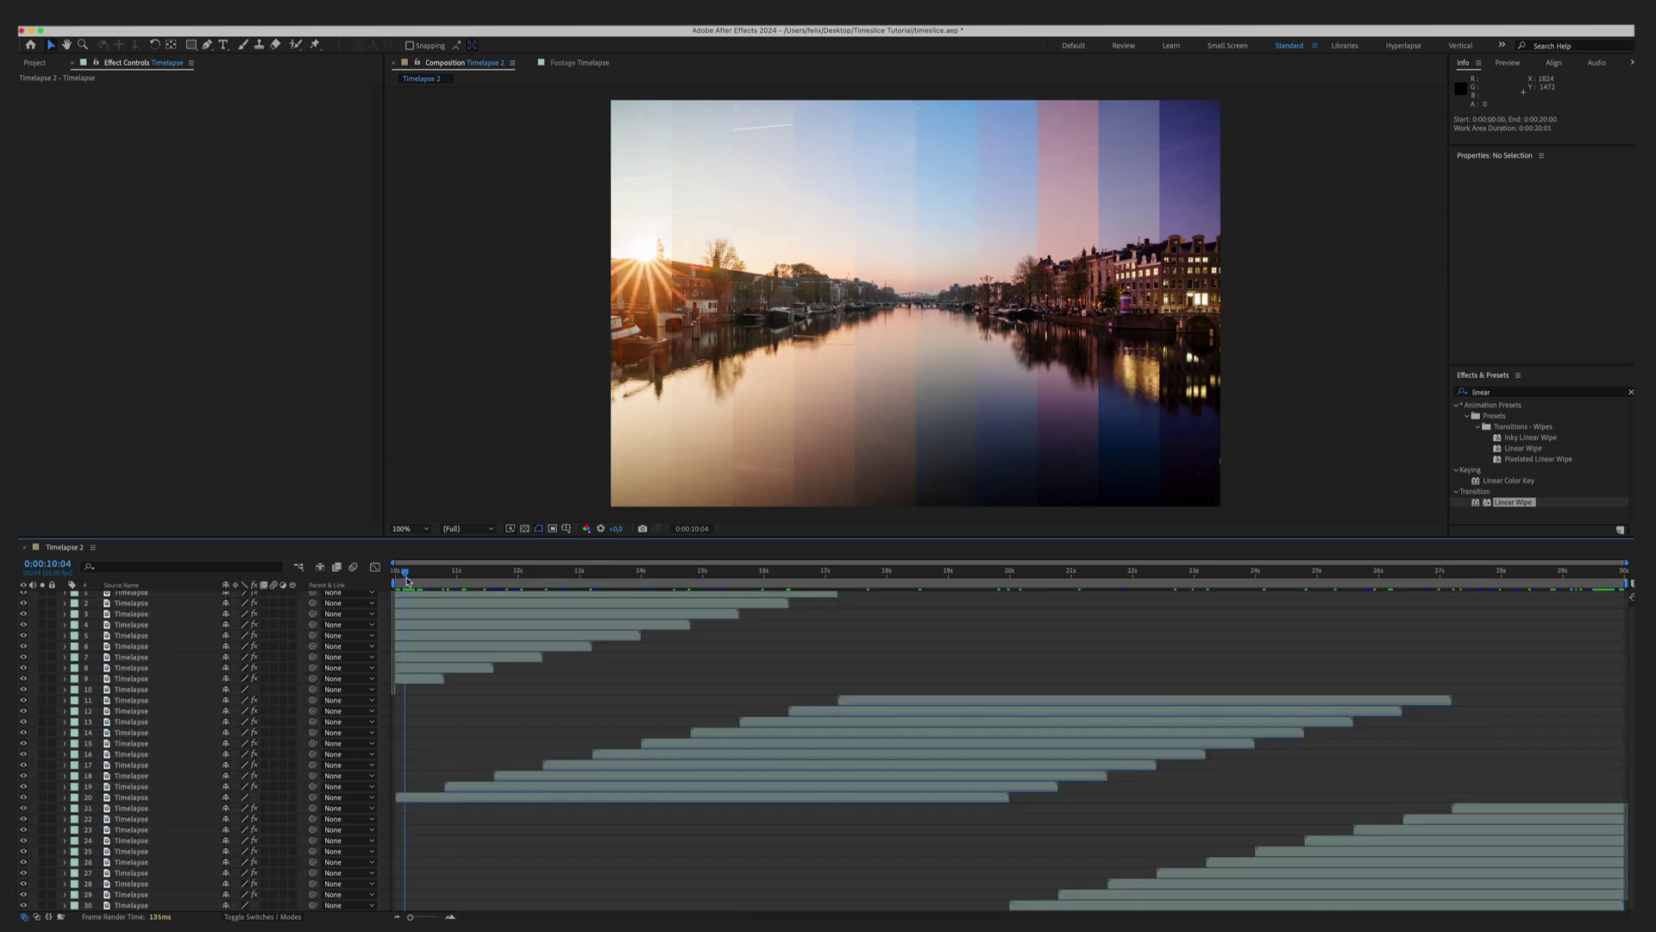
pyautogui.moveTo(422, 580); pyautogui.dragTo(1126, 579)
pyautogui.moveTo(1211, 626); pyautogui.dragTo(351, 652)
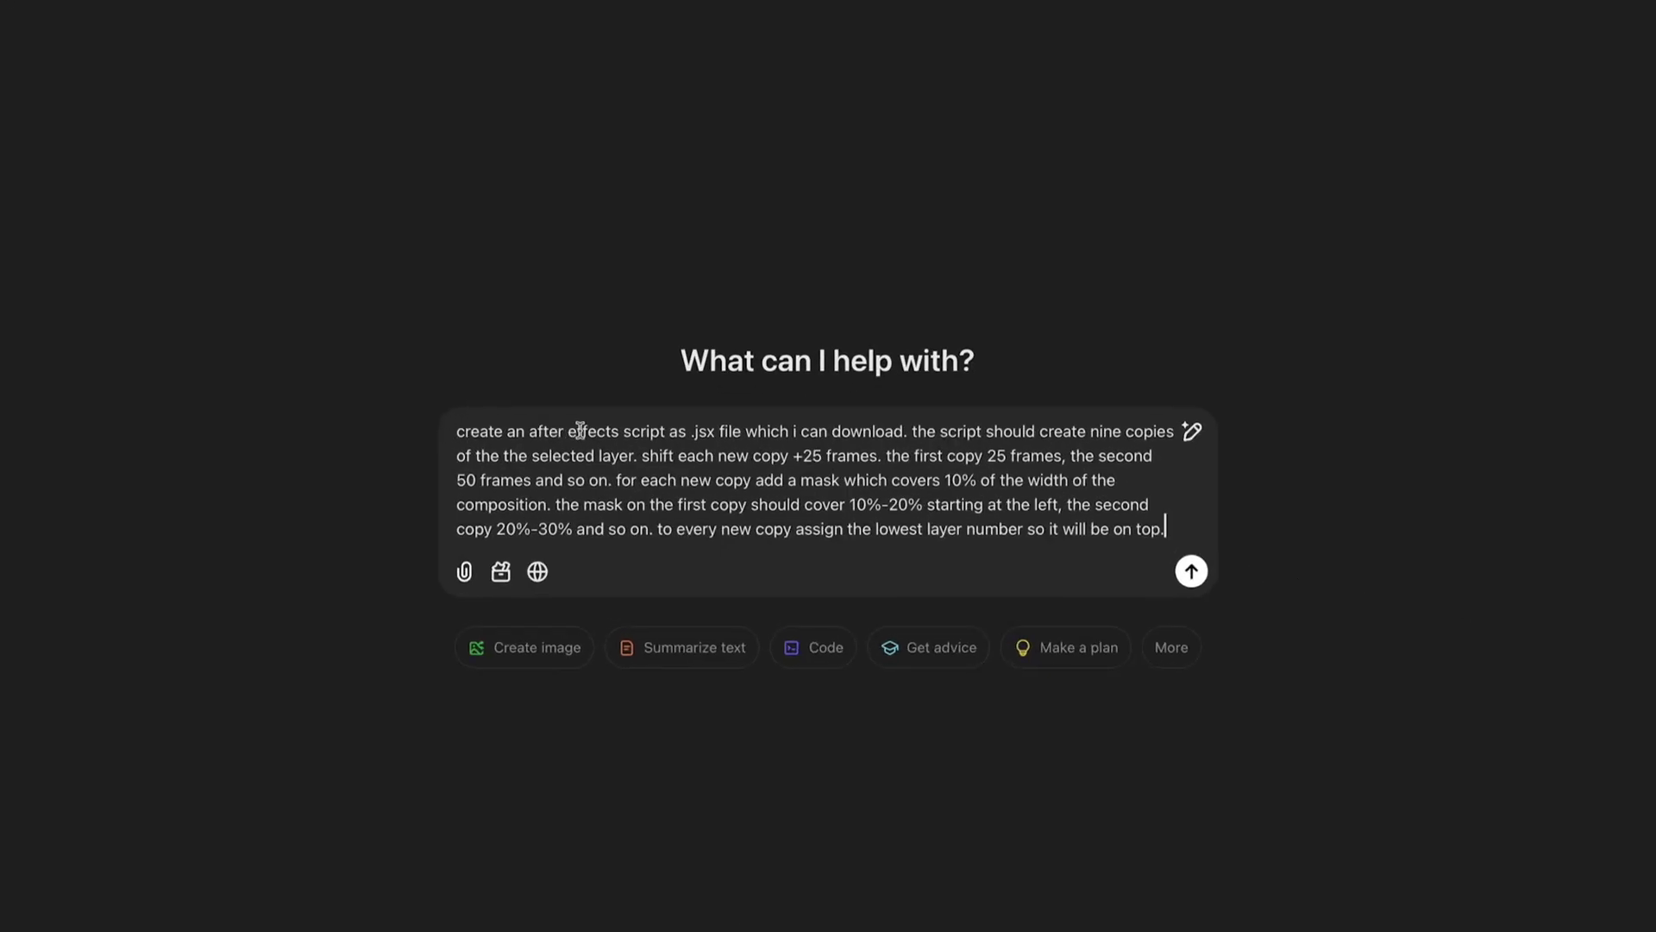
# Step: Highlight the prompt's request for a downloadable After Effects script making nine copies
pyautogui.moveTo(567, 431); pyautogui.dragTo(712, 430)
pyautogui.click(713, 430)
pyautogui.moveTo(780, 431); pyautogui.dragTo(874, 431)
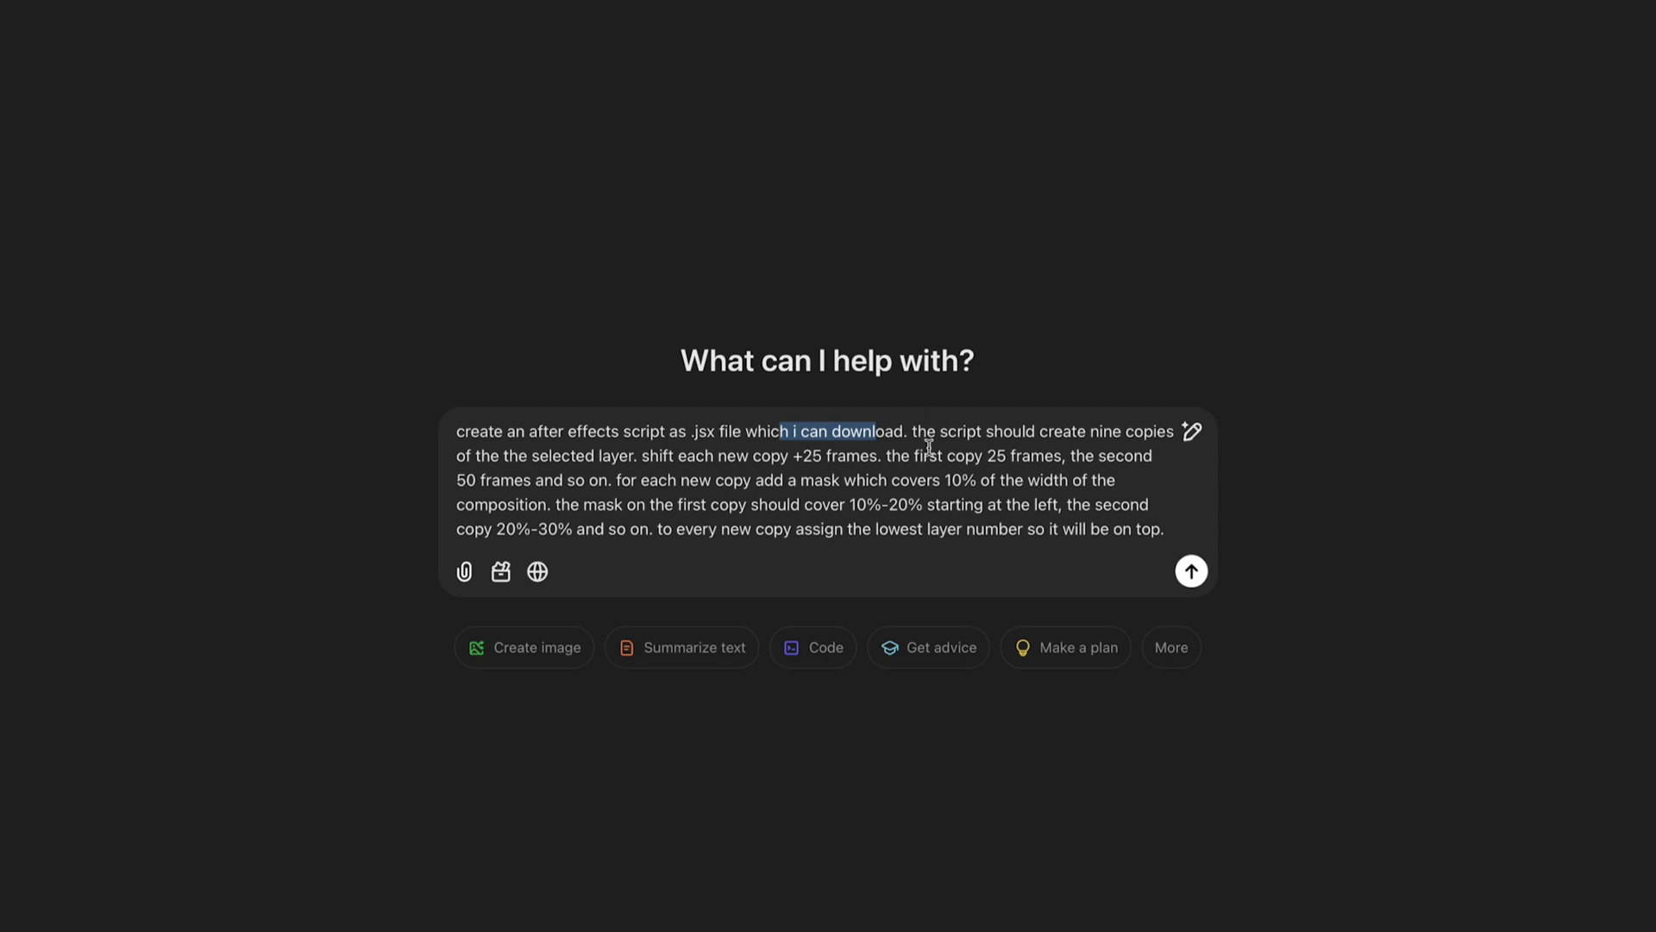
pyautogui.moveTo(994, 432); pyautogui.dragTo(1169, 438)
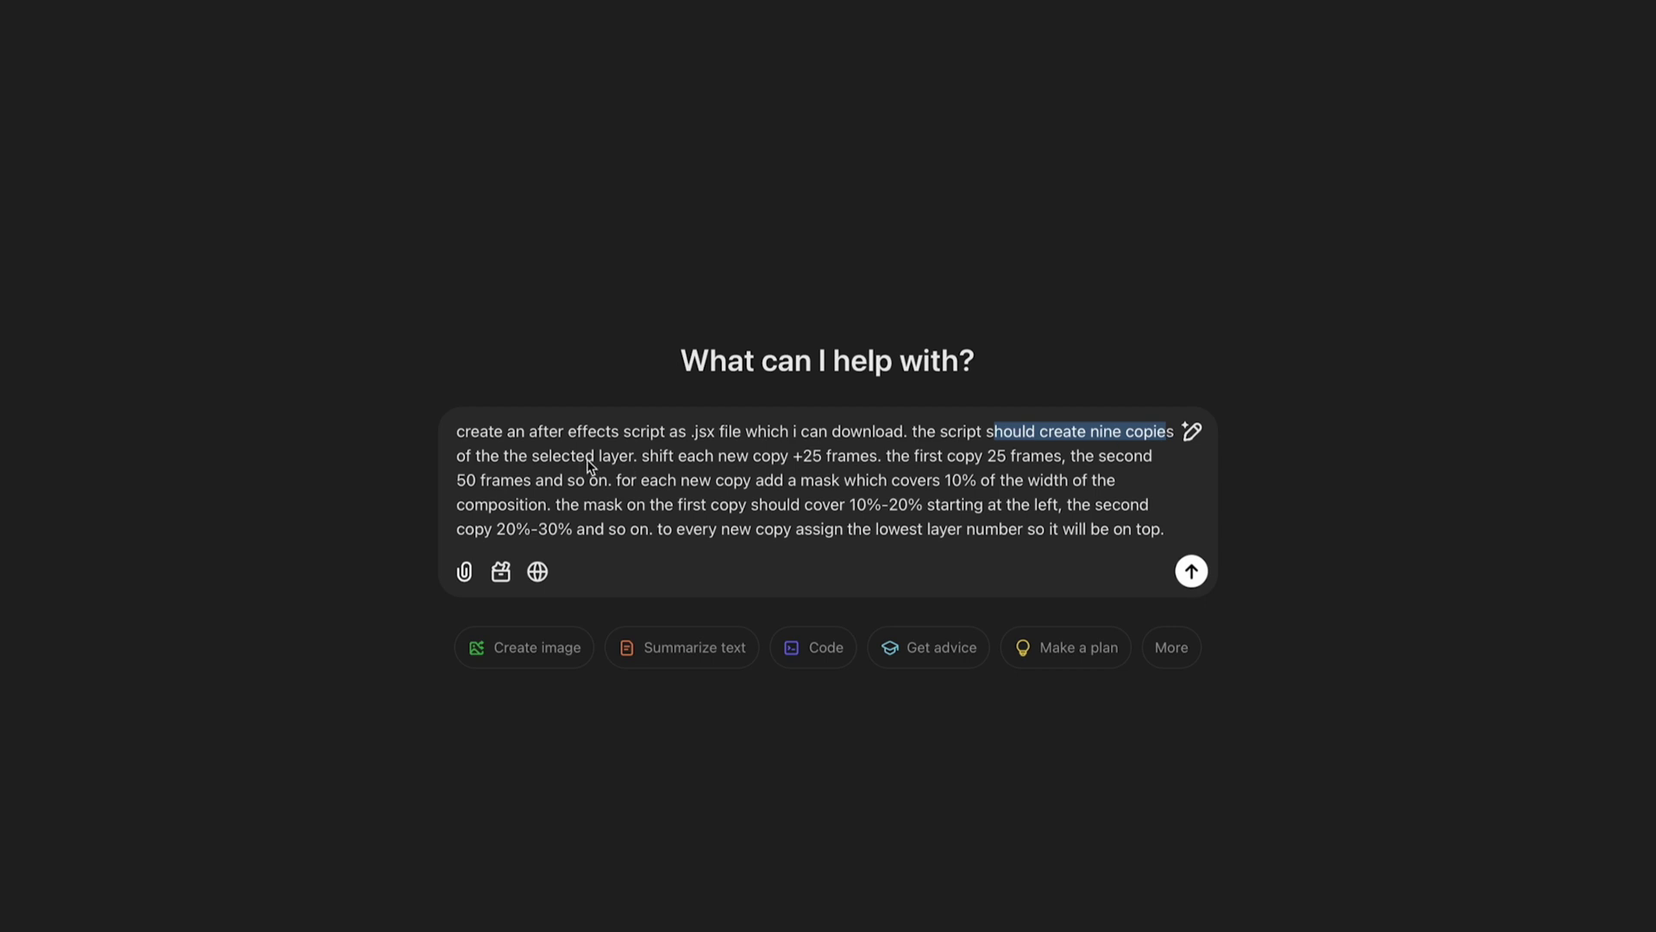
# Step: Highlight the 25-frame offsets, 10%-wide stepping masks, and top-of-stack placement requirements
pyautogui.click(668, 459)
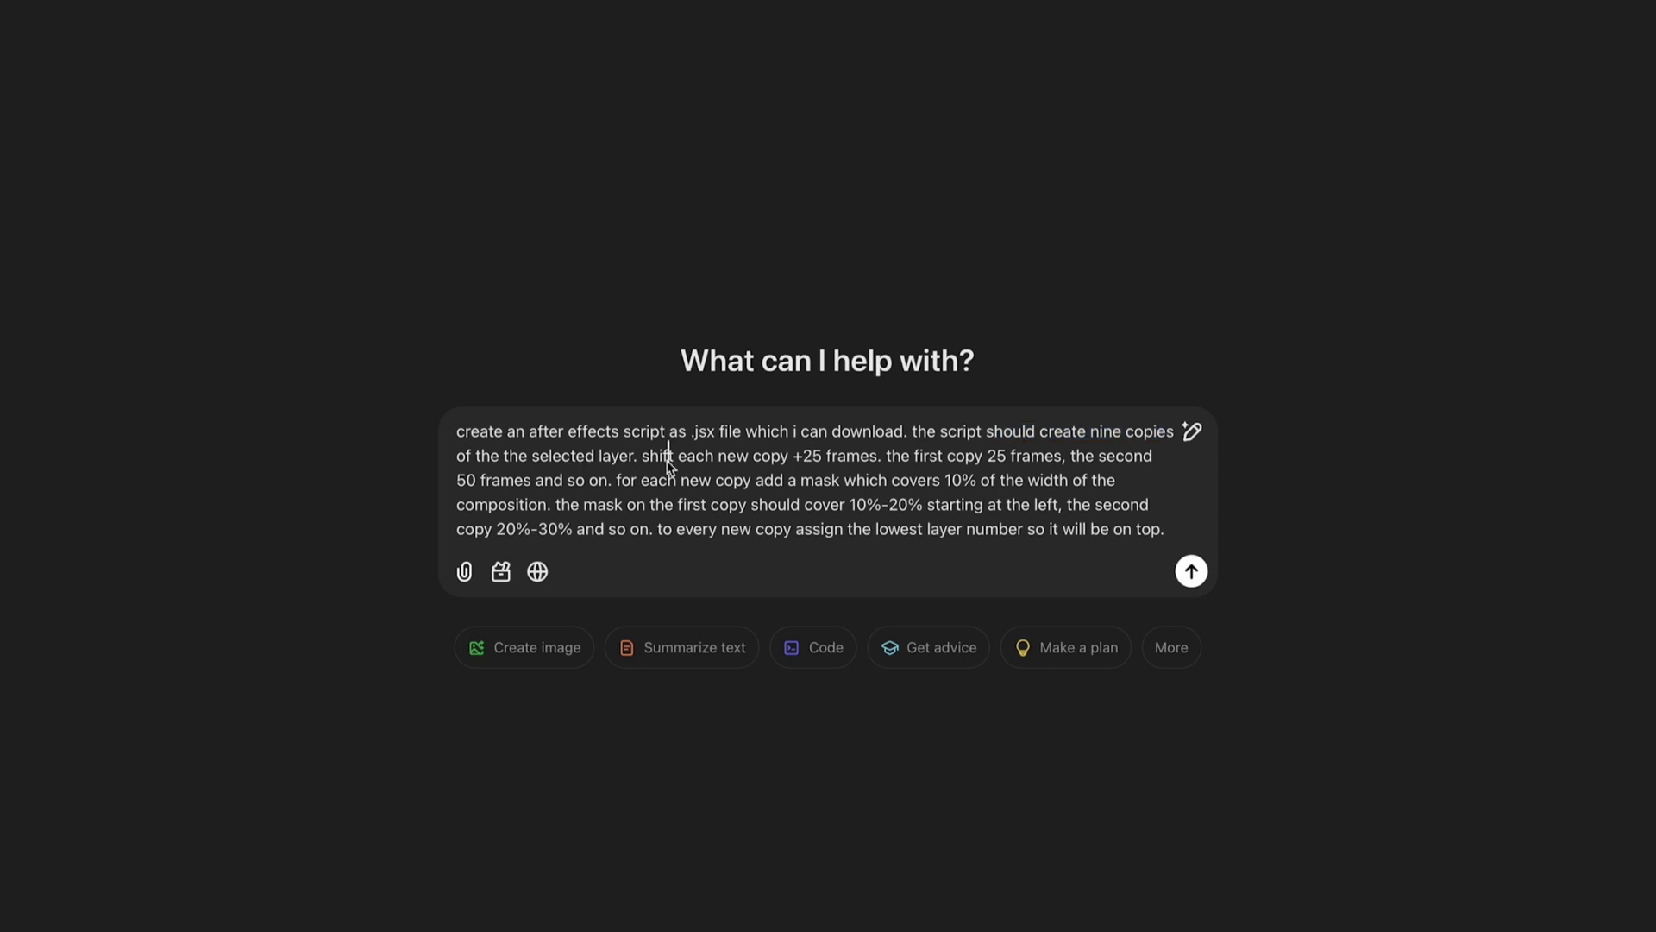
pyautogui.moveTo(697, 466); pyautogui.dragTo(1054, 461)
pyautogui.moveTo(466, 483); pyautogui.dragTo(513, 484)
pyautogui.moveTo(621, 487); pyautogui.dragTo(986, 485)
pyautogui.moveTo(831, 509); pyautogui.dragTo(902, 508)
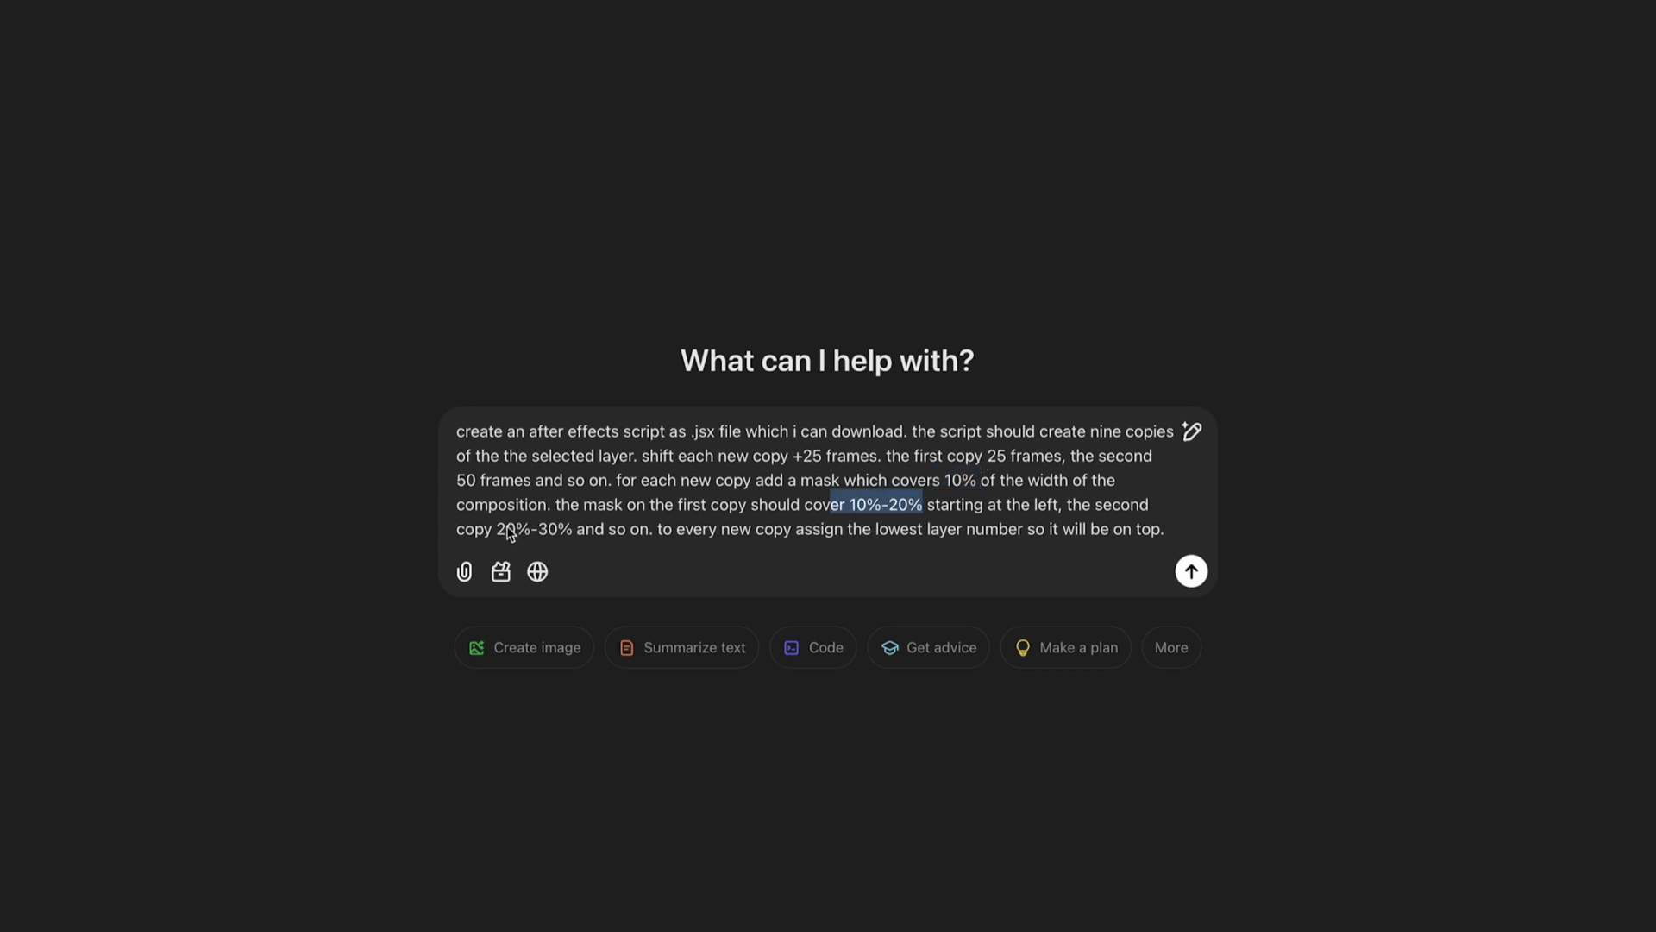
pyautogui.moveTo(506, 530); pyautogui.dragTo(561, 528)
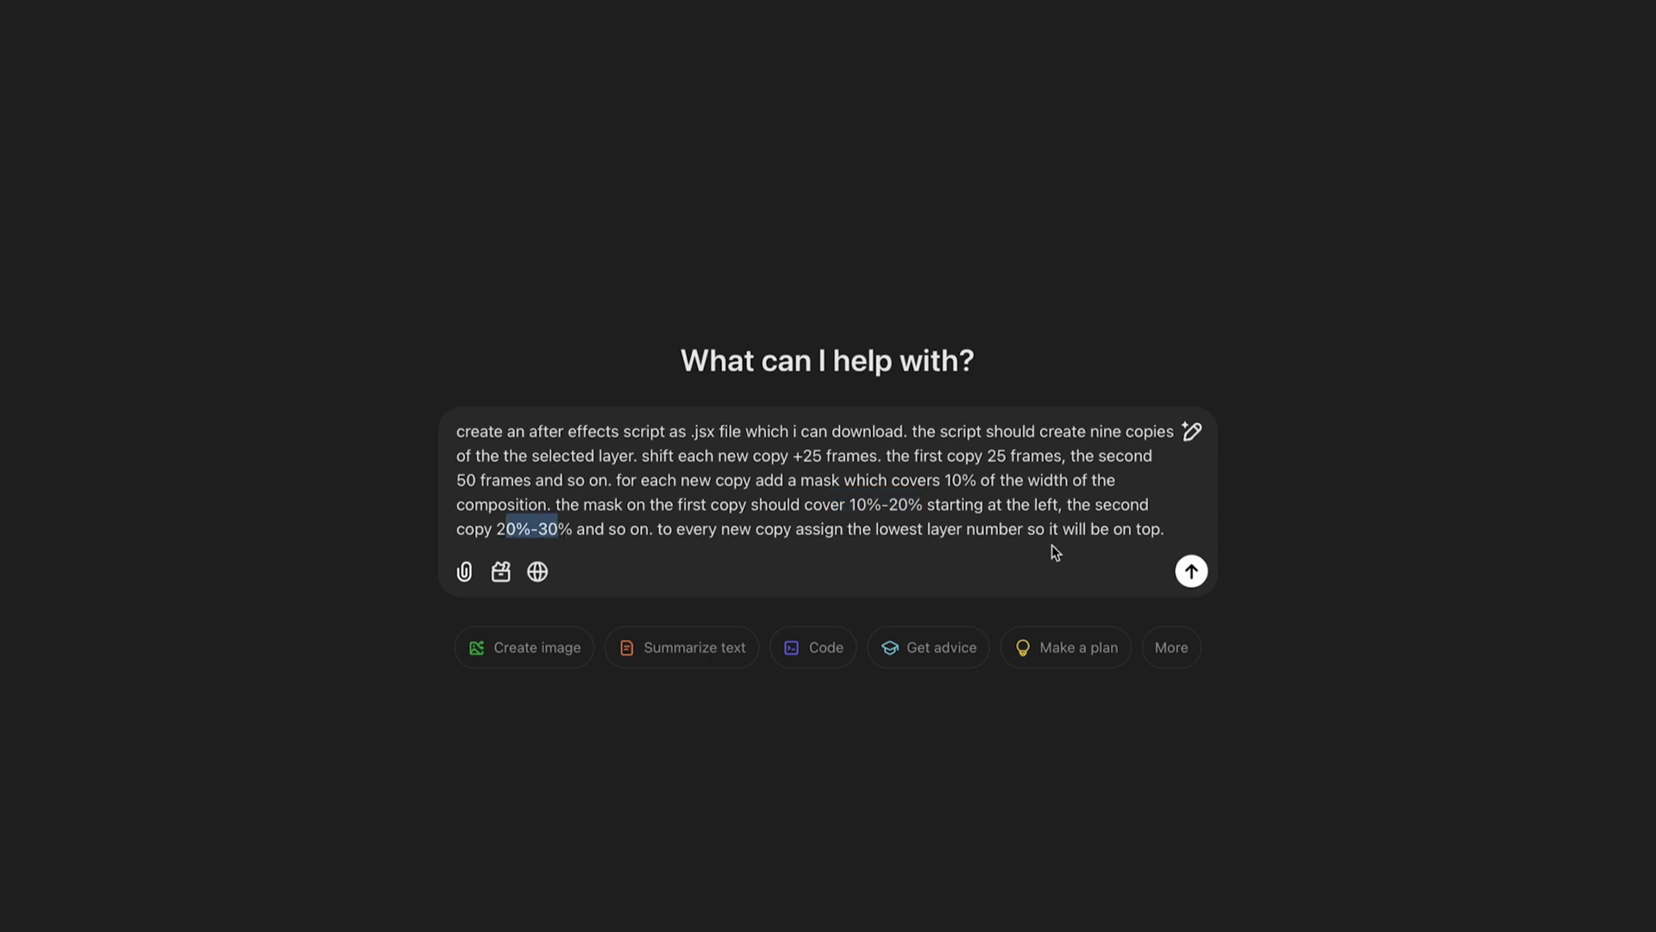
pyautogui.moveTo(928, 539); pyautogui.dragTo(1061, 549)
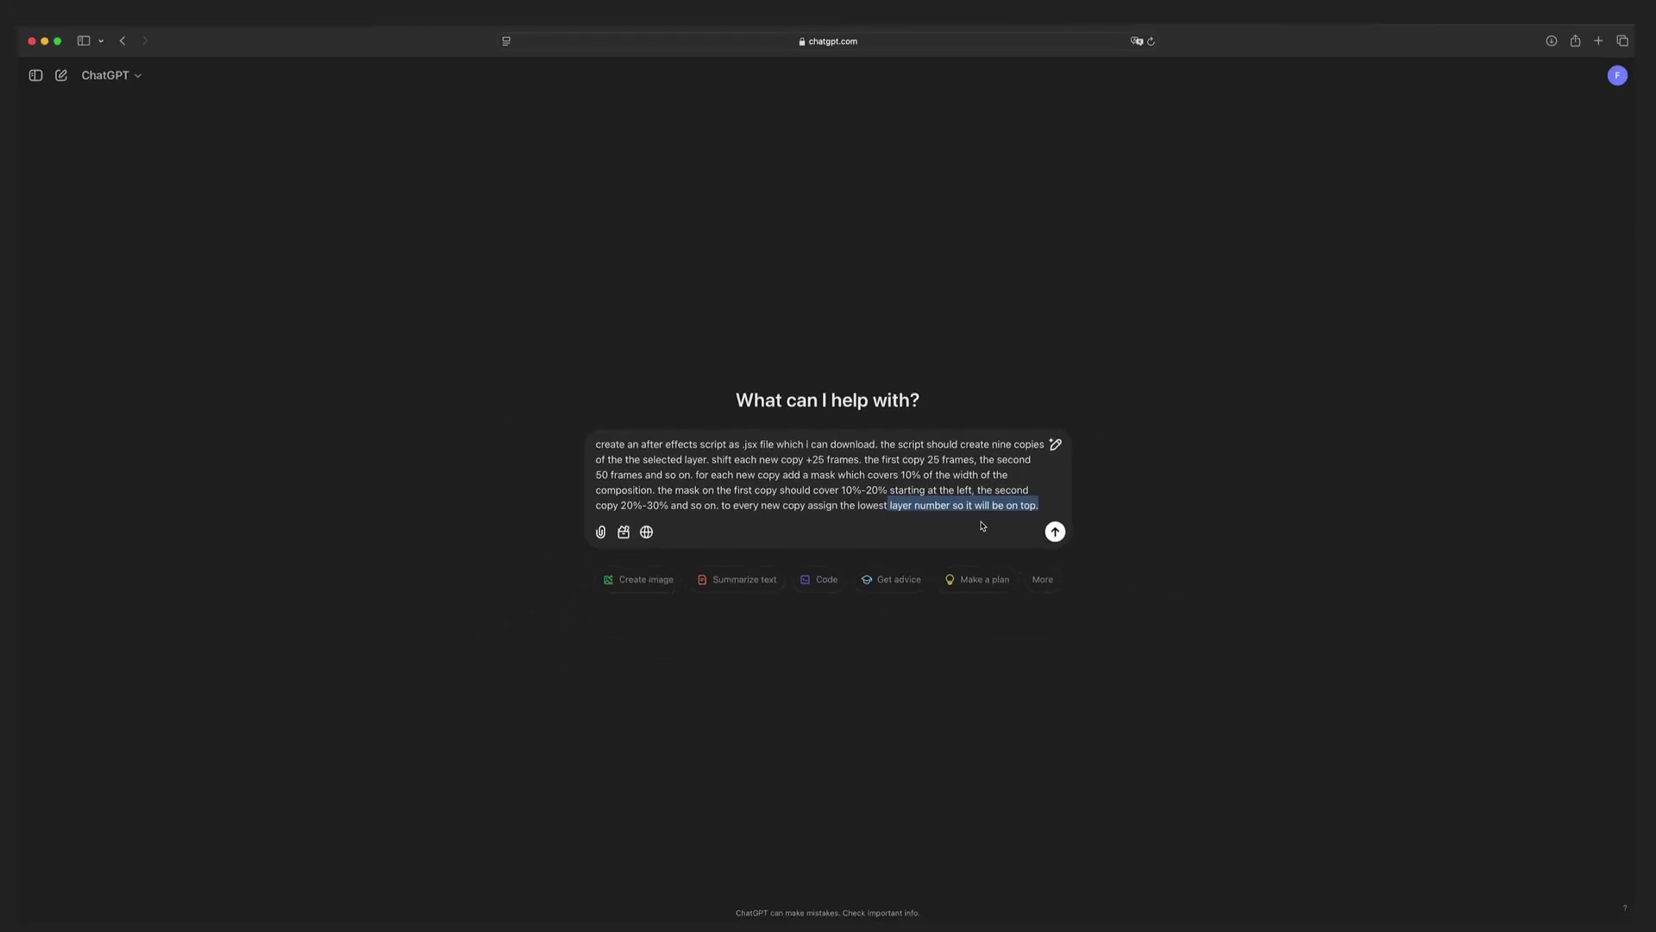
# Step: Send the script request, close the code canvas, and ask 'give me the download'
pyautogui.click(1057, 535)
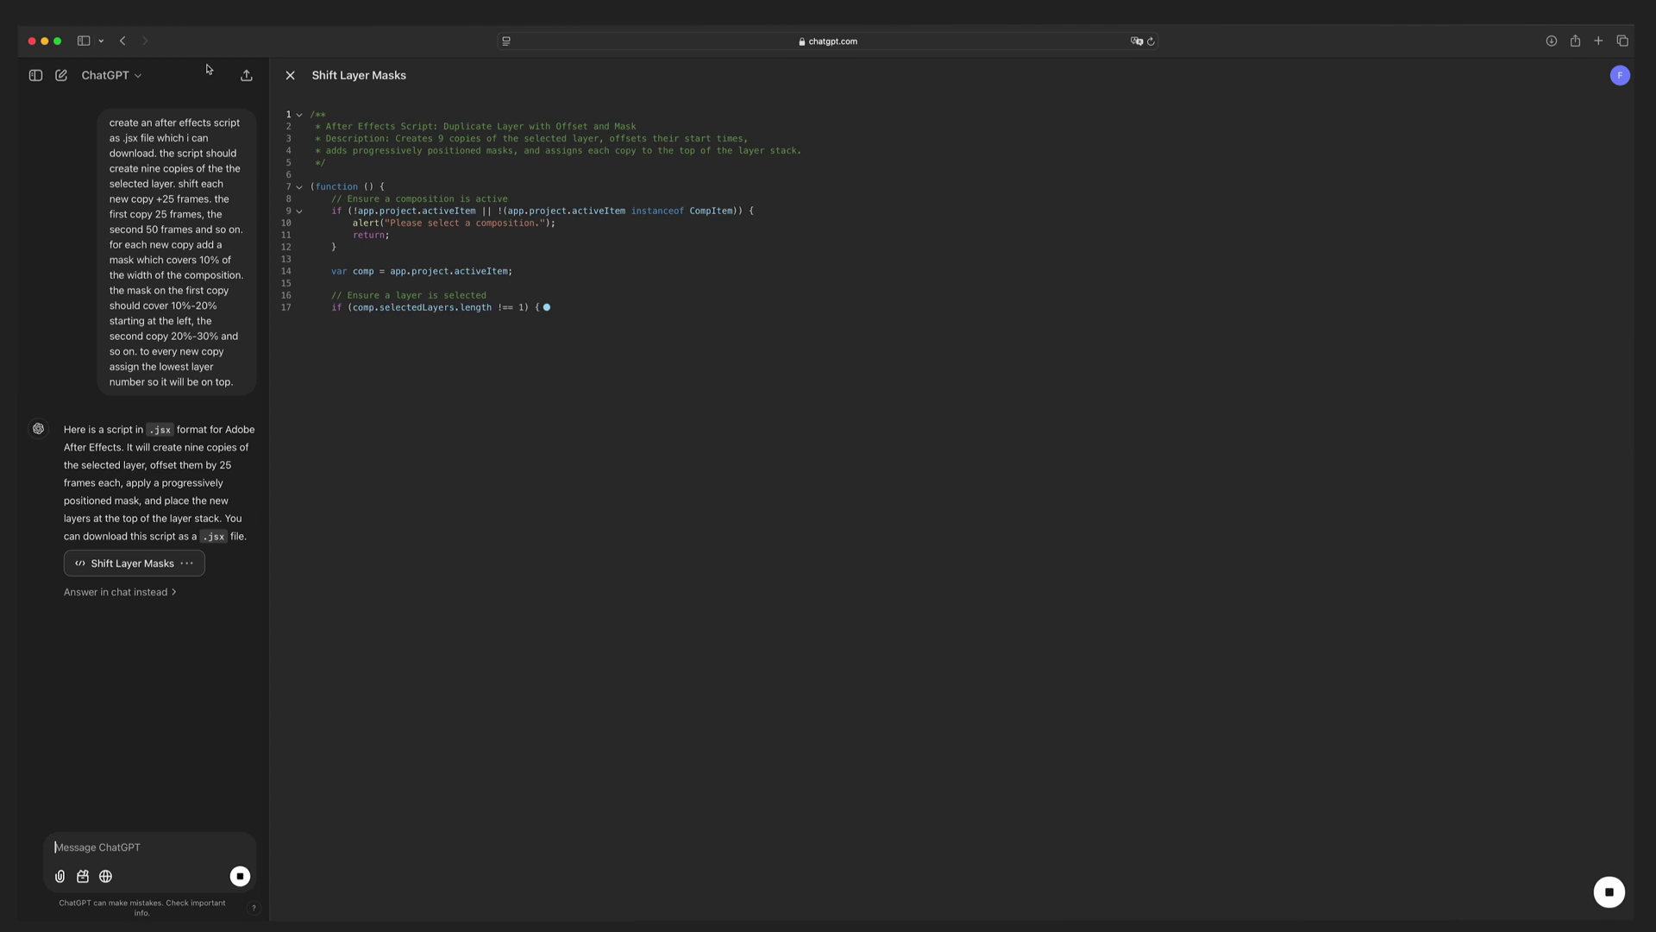
pyautogui.click(290, 75)
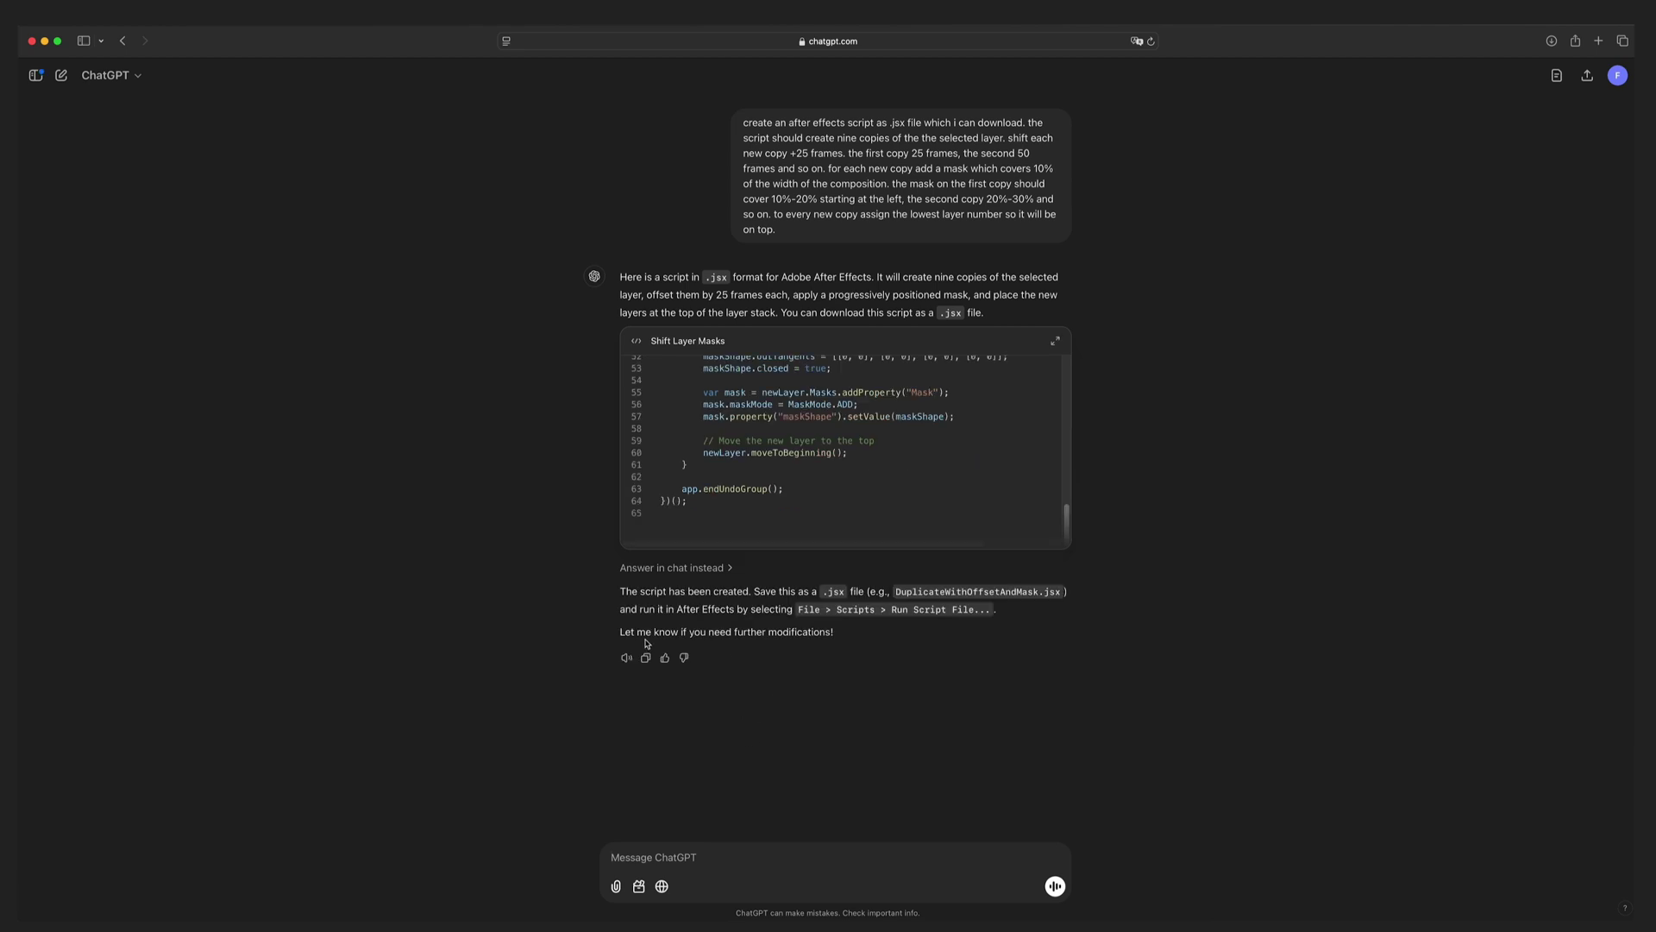
pyautogui.write('give me the down')
pyautogui.write('load')
pyautogui.press('Return')
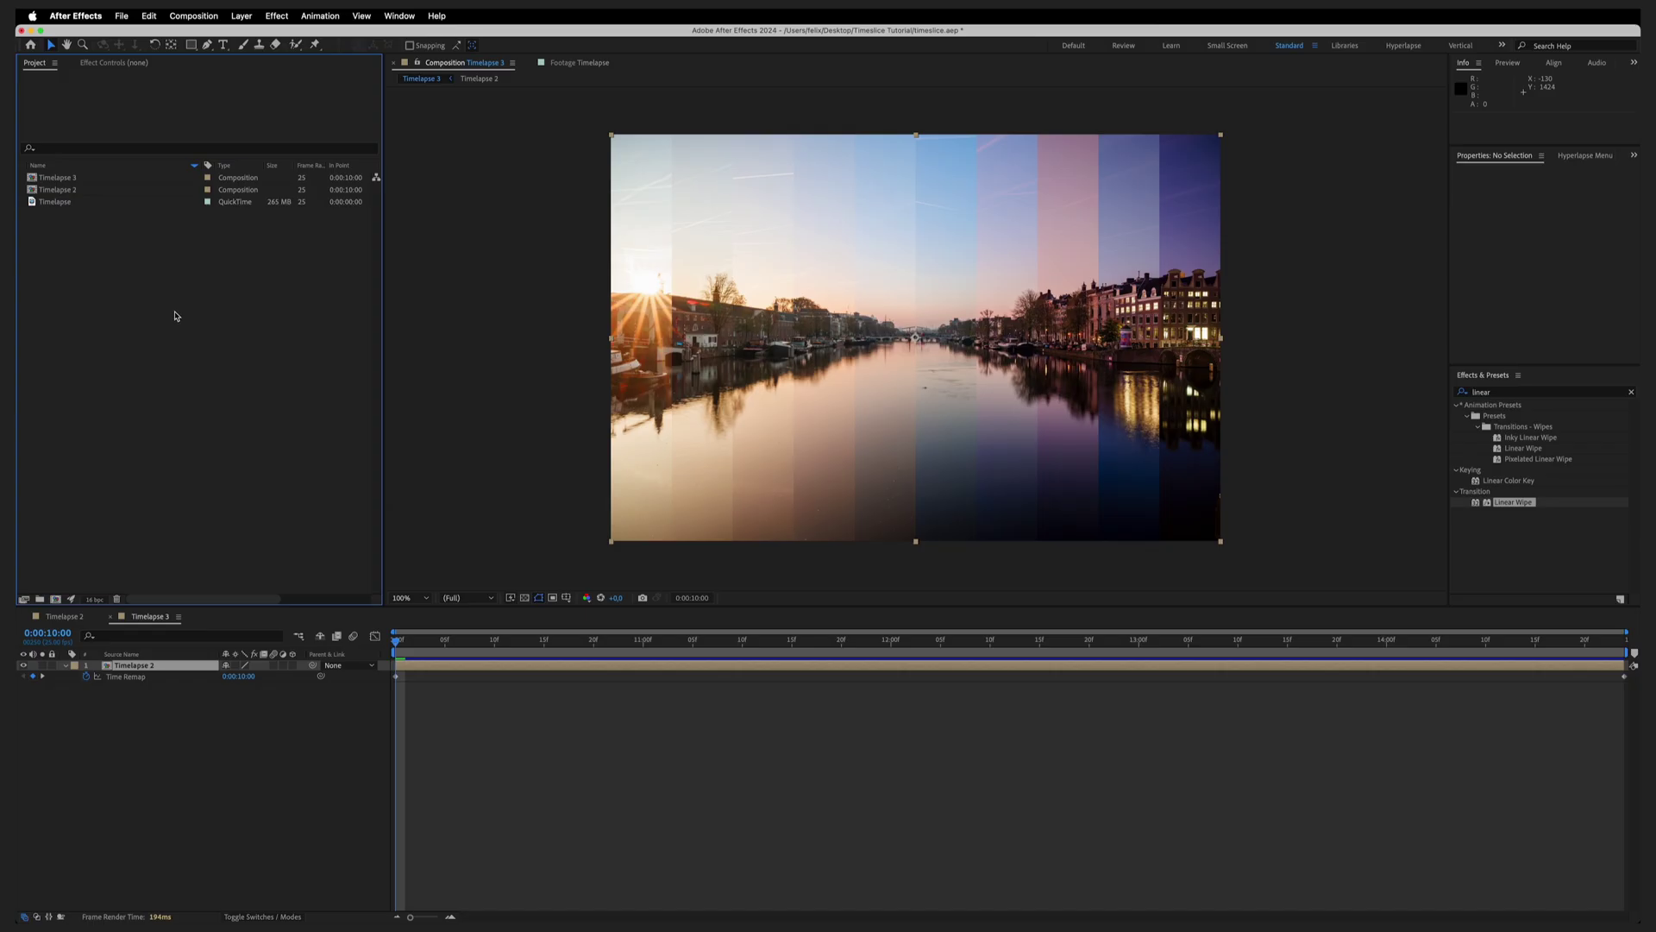
# Step: Create a Timelapse 4 comp from the footage and run DuplicateWithOffsetAndMask.jsx on it
pyautogui.moveTo(41, 208); pyautogui.dragTo(56, 599)
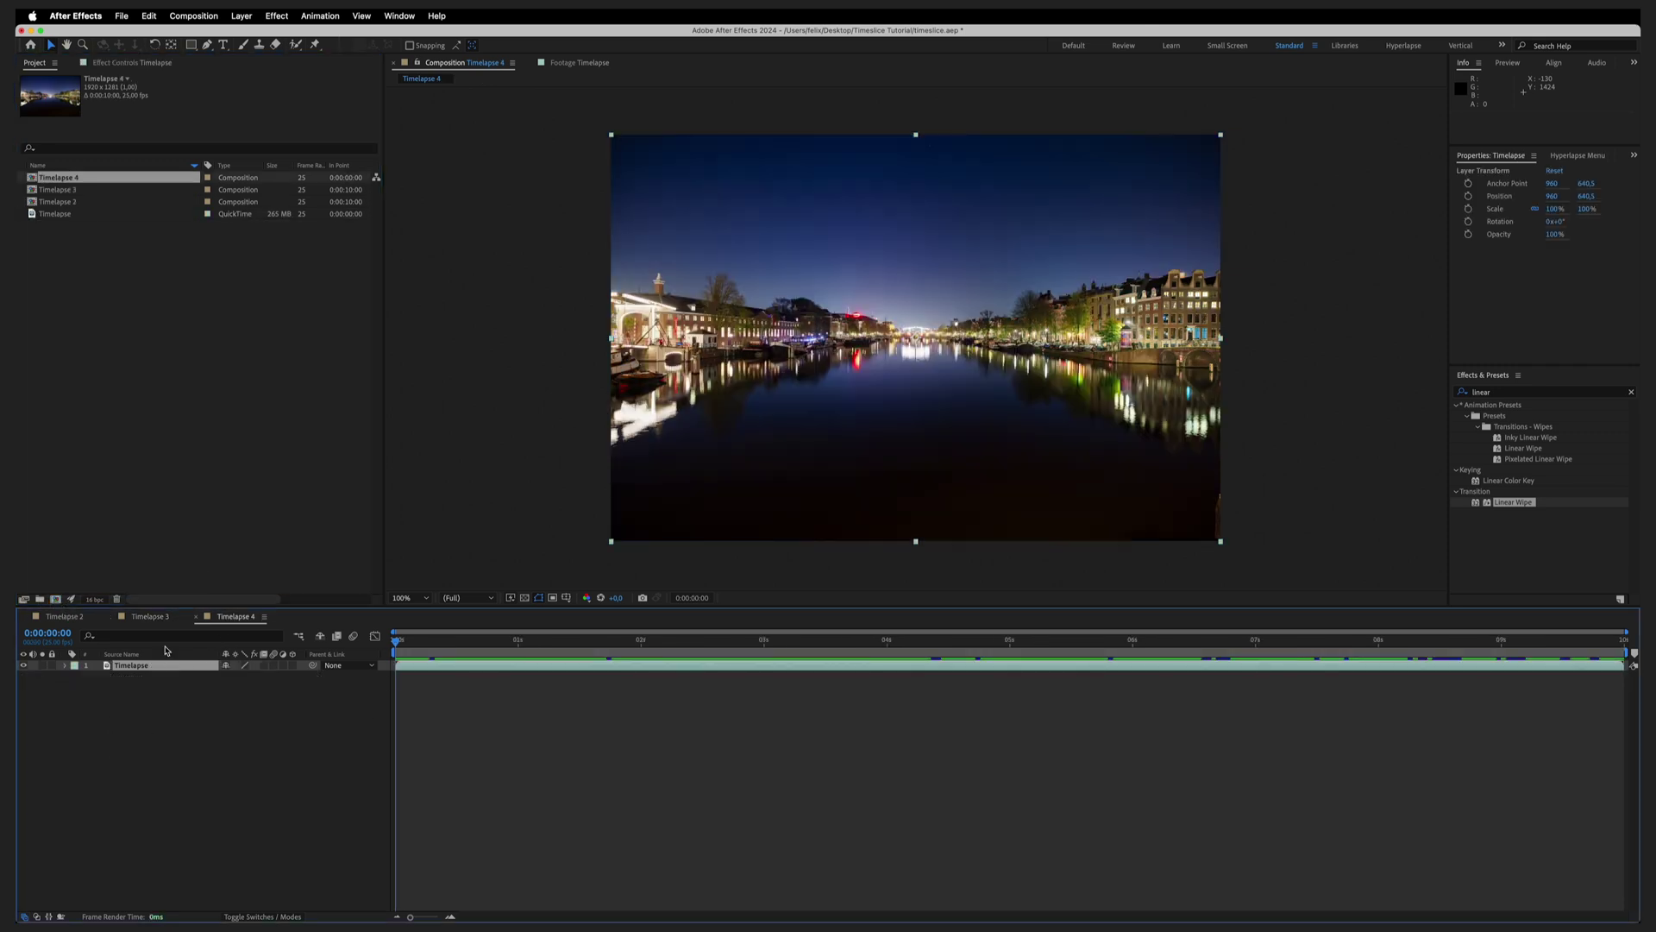
pyautogui.click(122, 17)
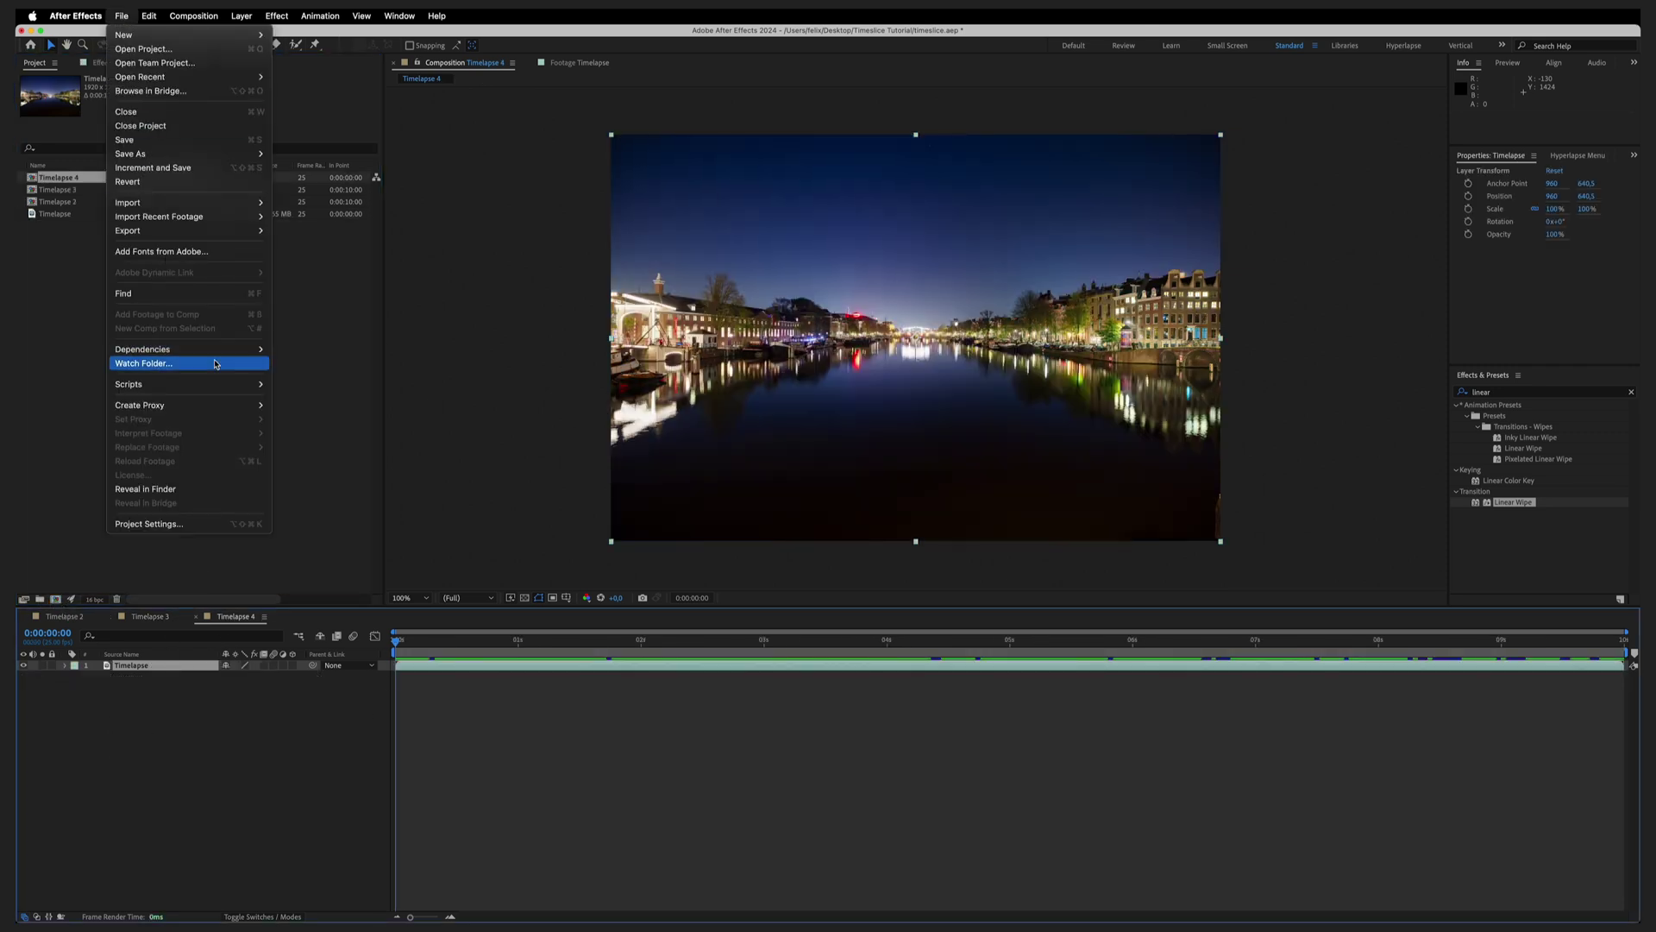
pyautogui.moveTo(219, 384)
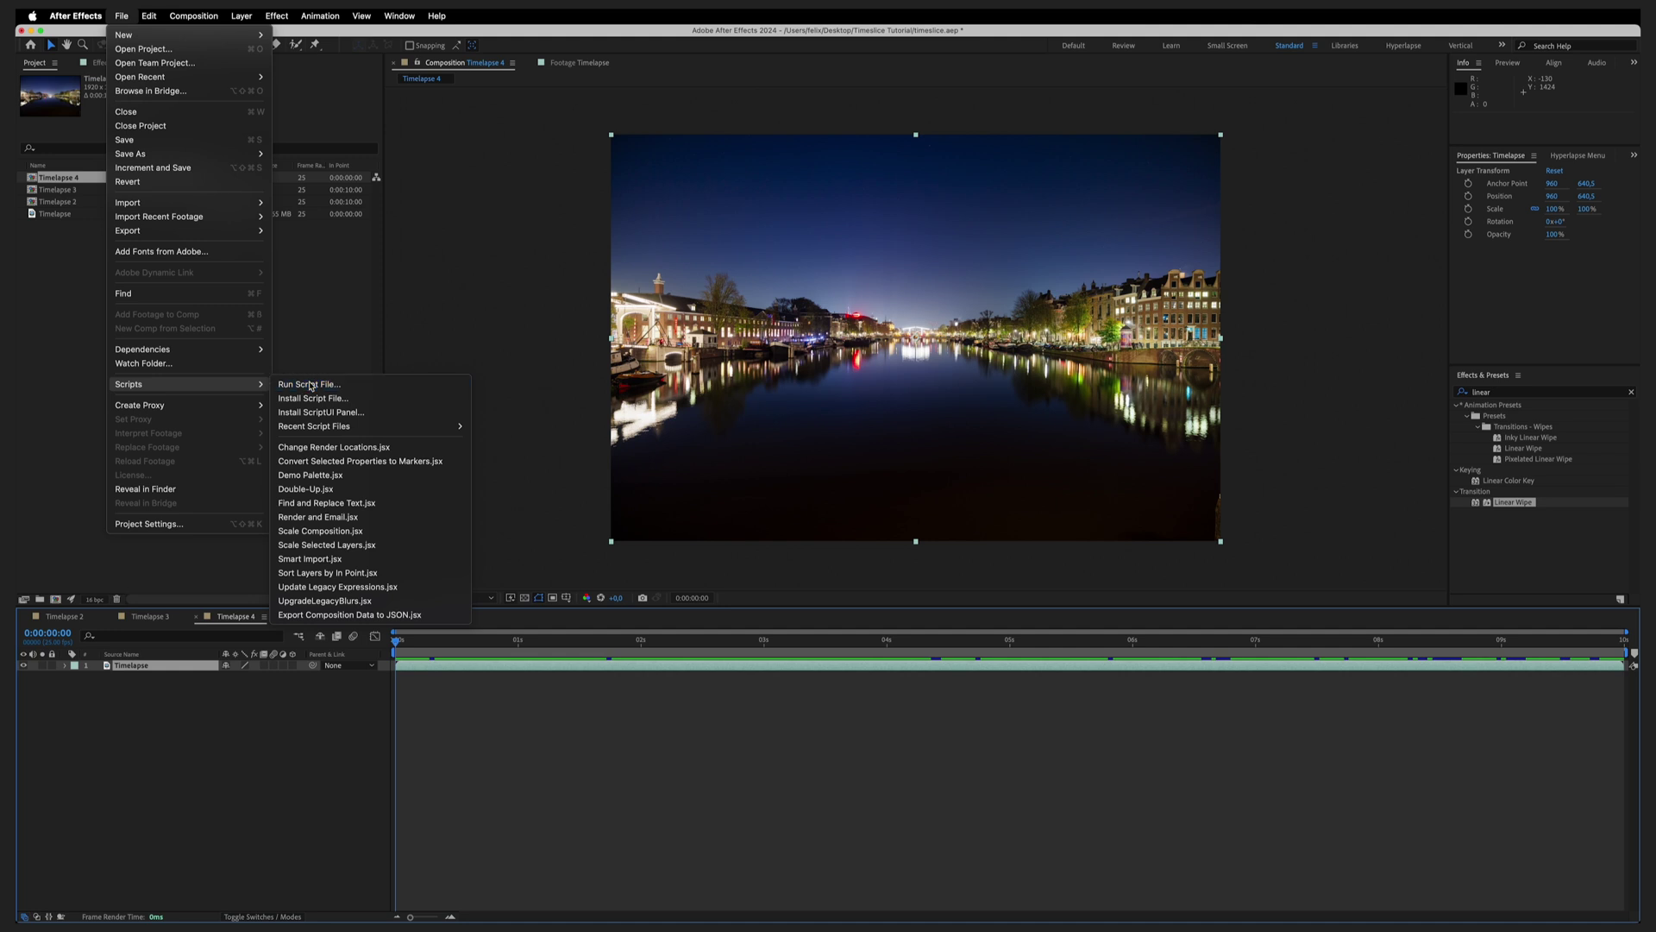
pyautogui.click(310, 385)
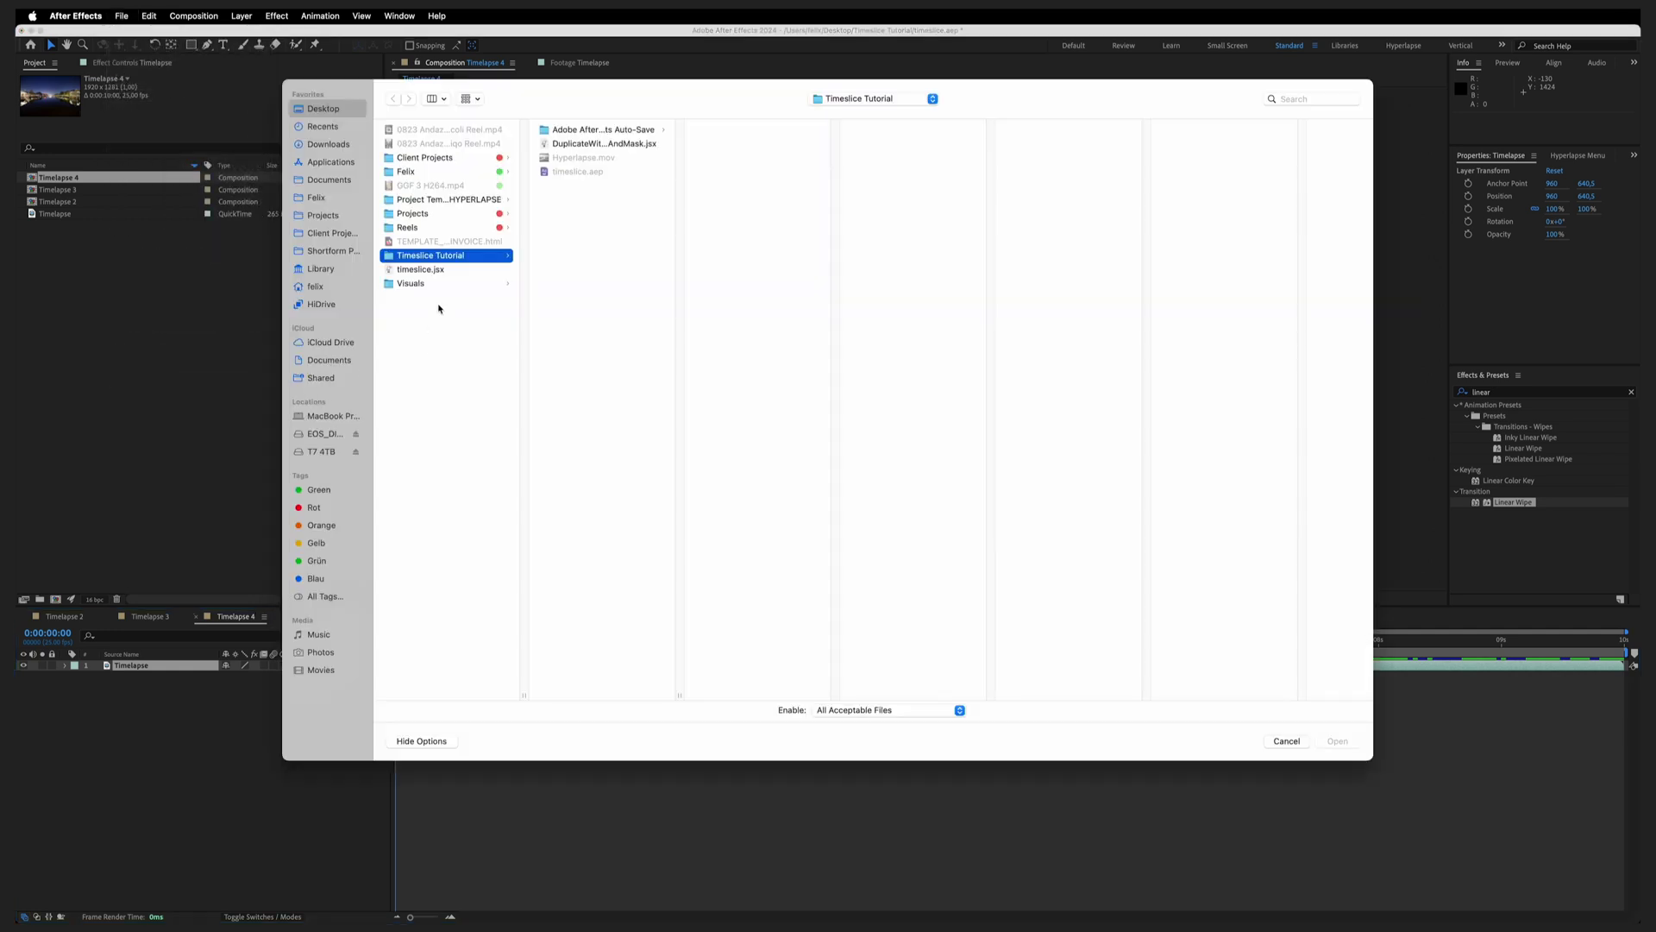
pyautogui.doubleClick(601, 145)
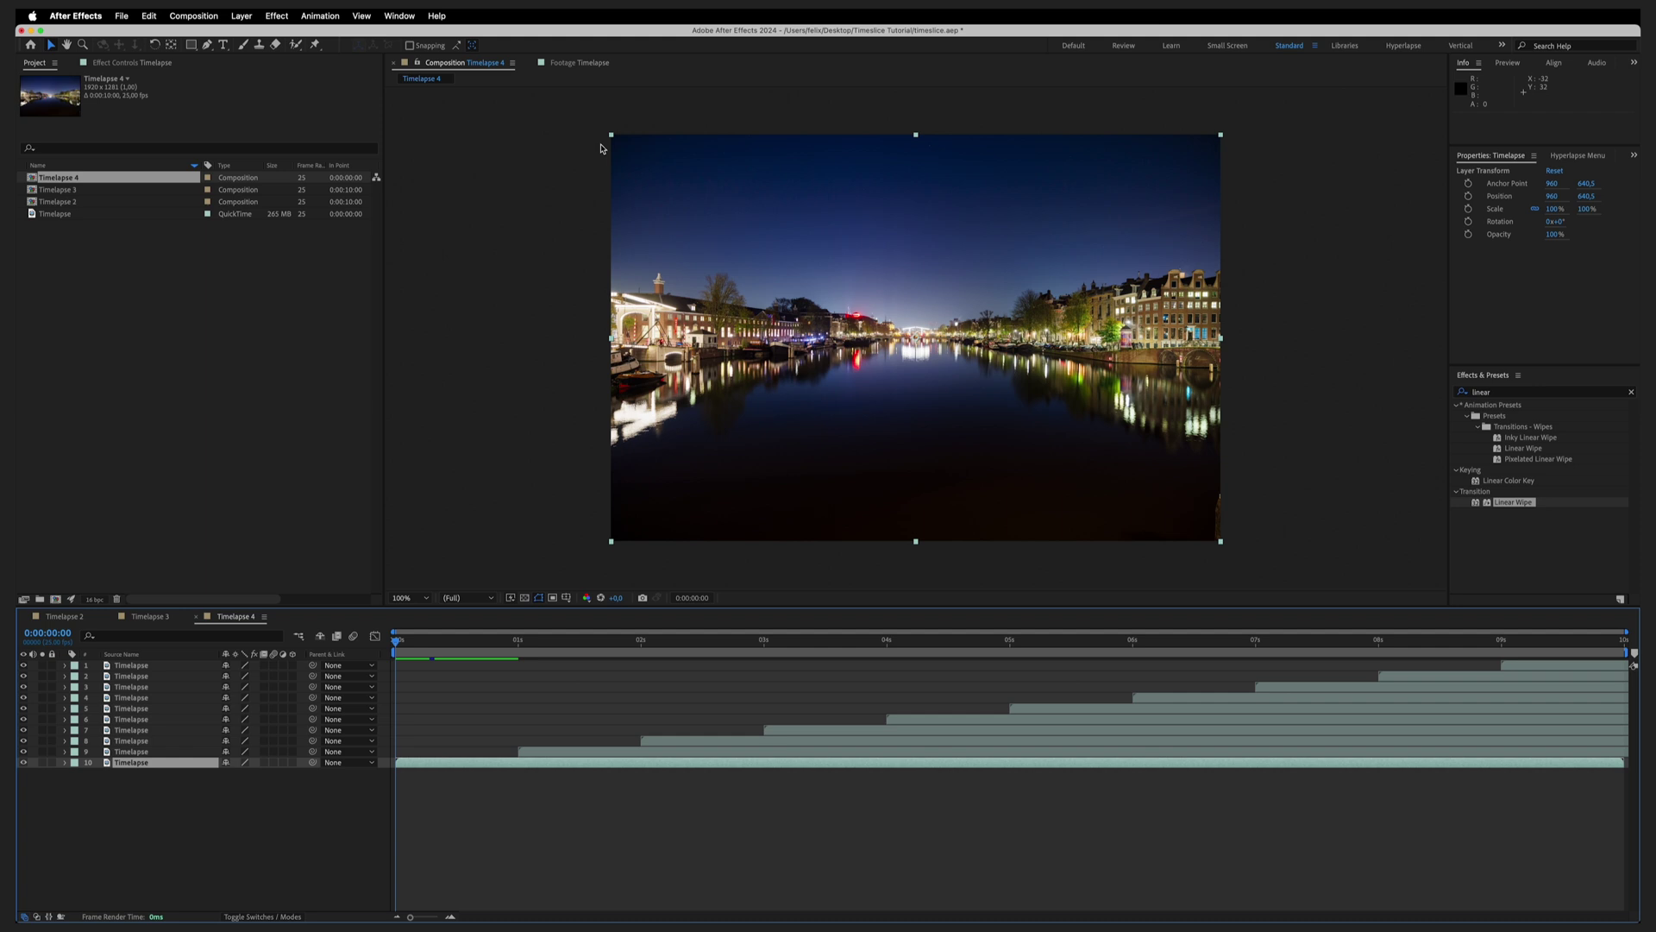
# Step: Preview the script-built time slice, then confirm the slice count to build Precomp_Timelapse 5
pyautogui.press('space')
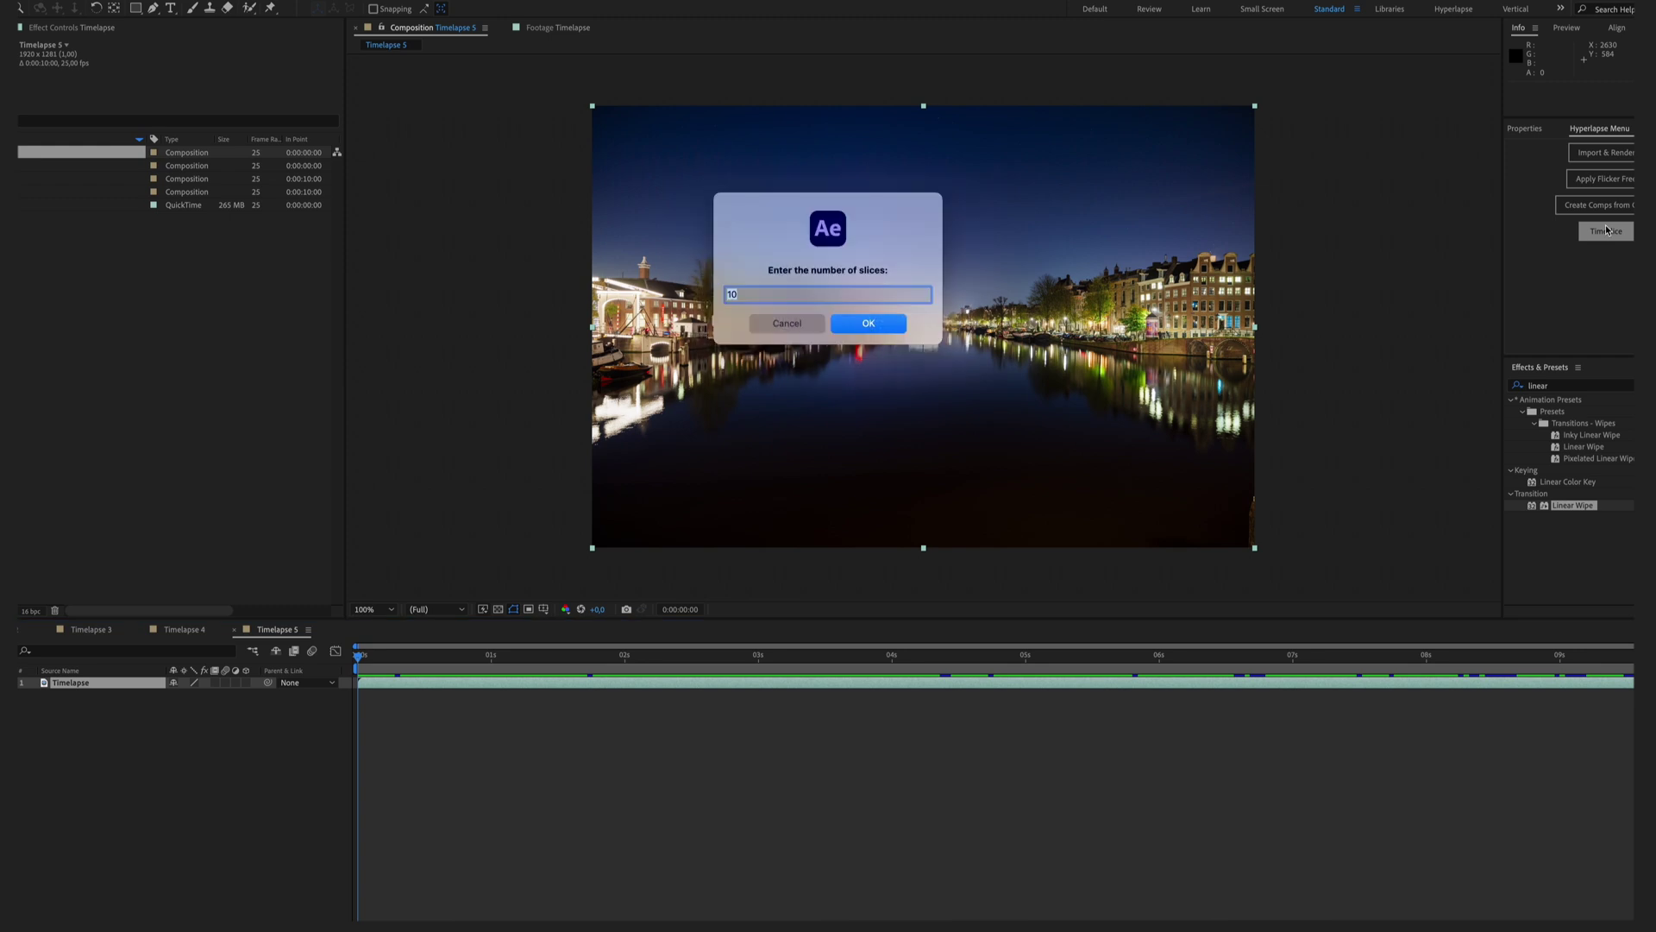
pyautogui.press('Return')
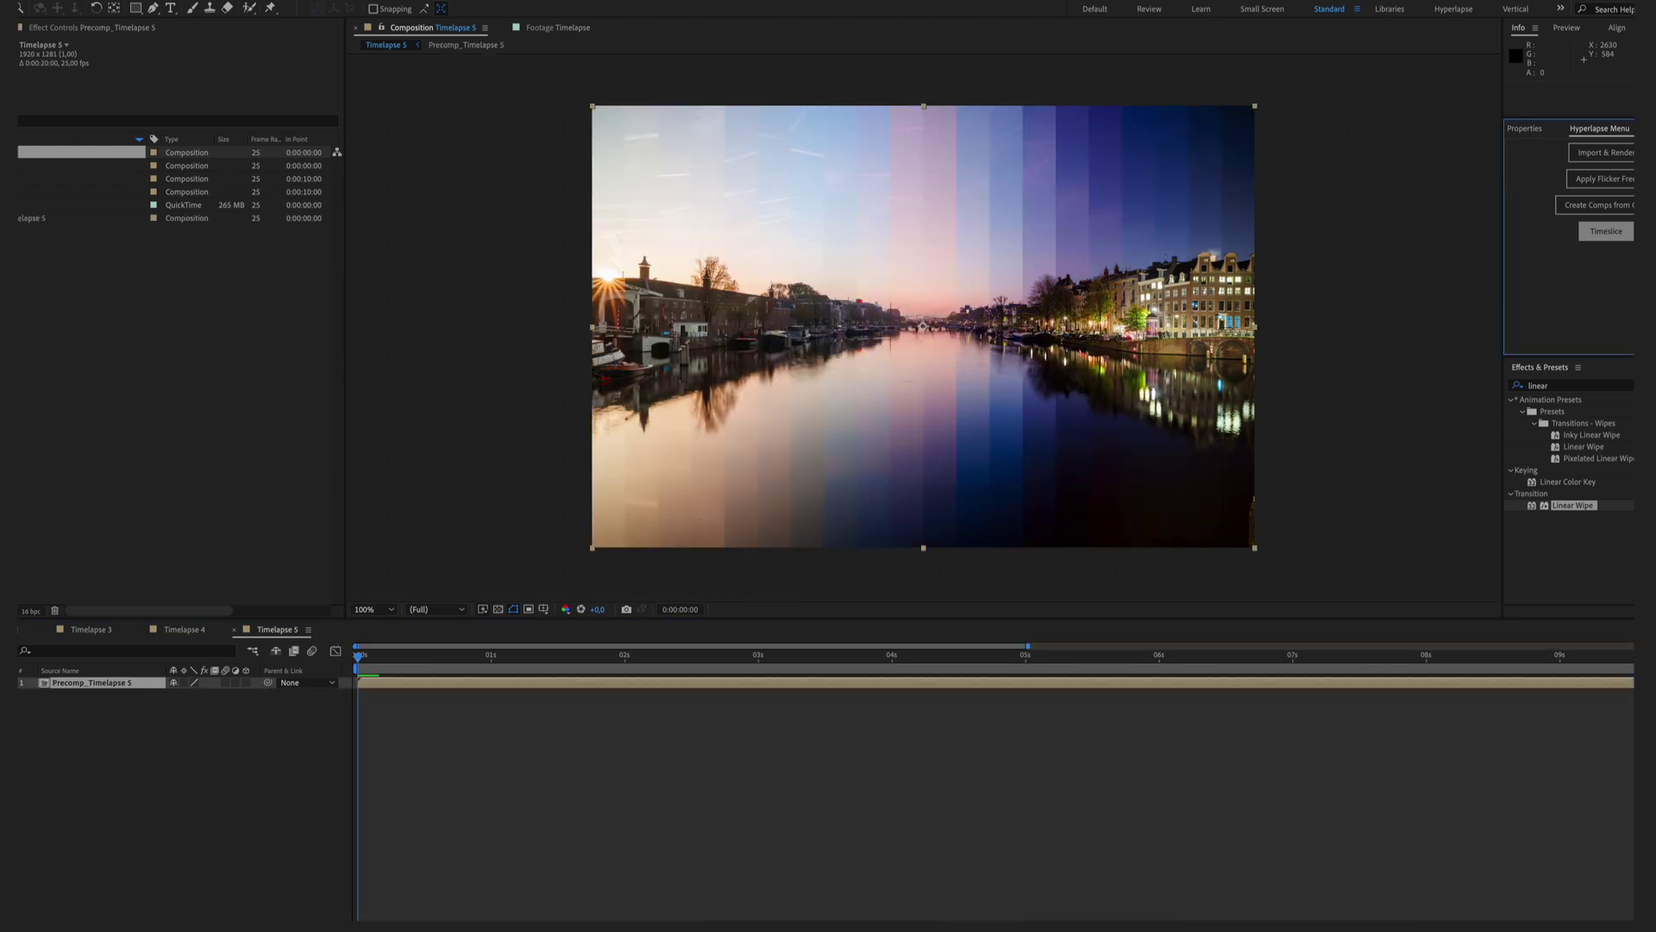